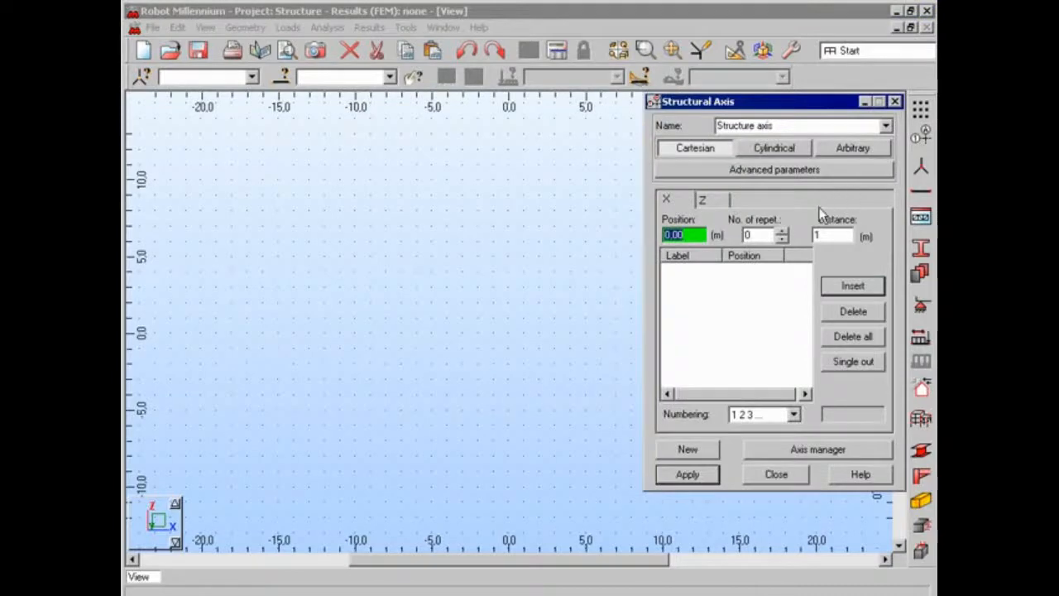
# Step: Insert X-direction structural axes starting at 0.00 m with two repetitions spaced 6 m apart
pyautogui.click(780, 232)
pyautogui.click(780, 231)
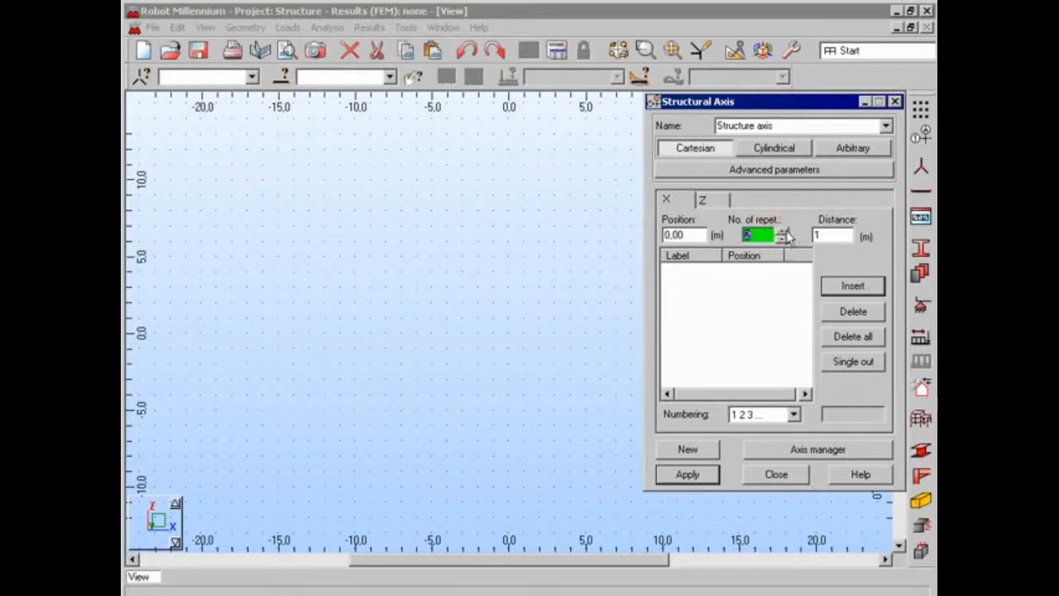
pyautogui.click(831, 234)
pyautogui.press('BackSpace')
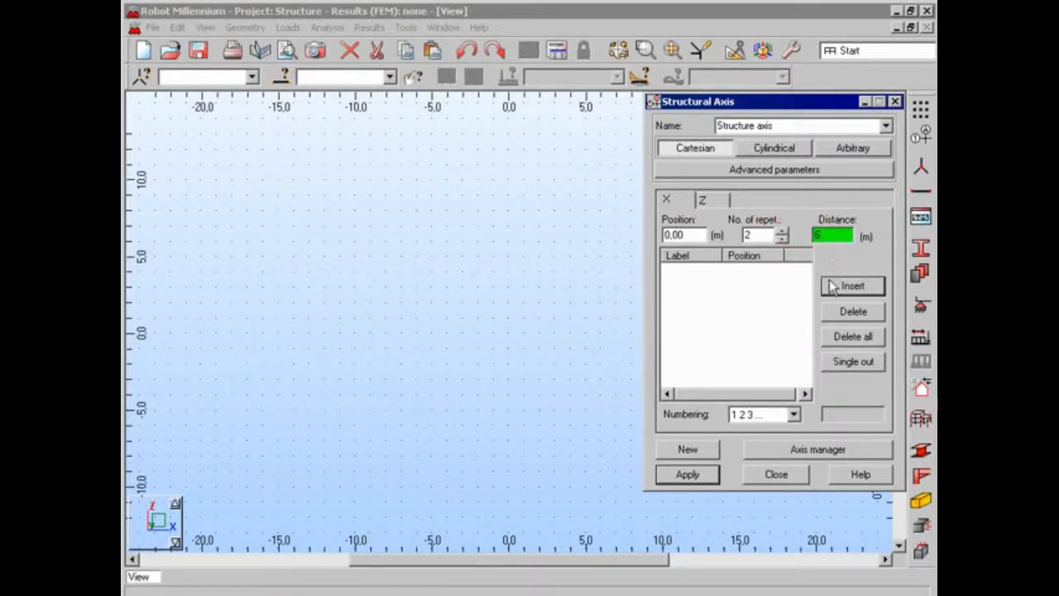
pyautogui.click(831, 285)
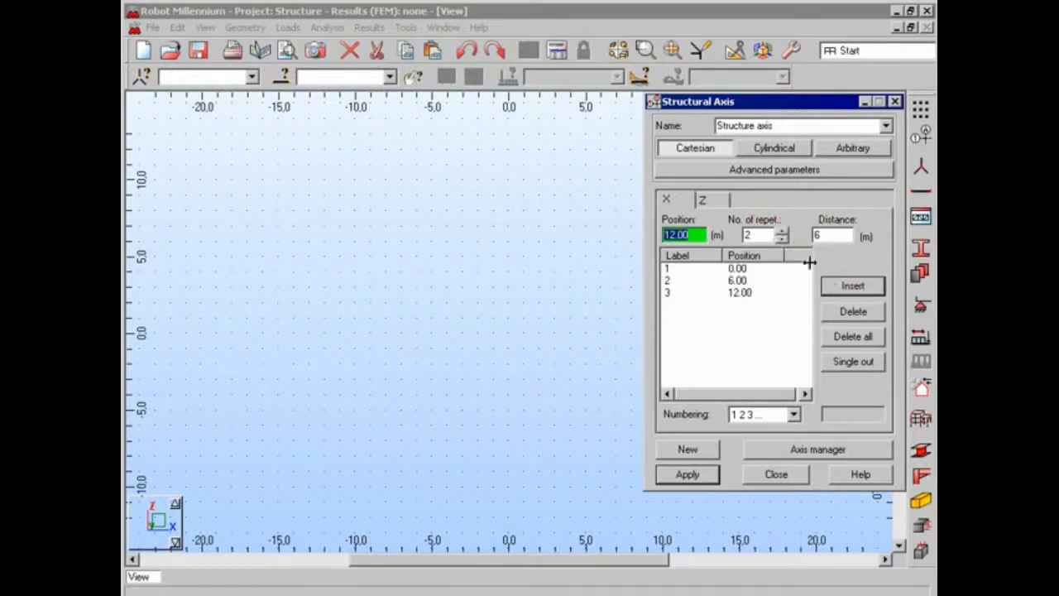
# Step: Add an X axis at 19 m without repetitions, and one further axis 11 m beyond it
pyautogui.click(781, 239)
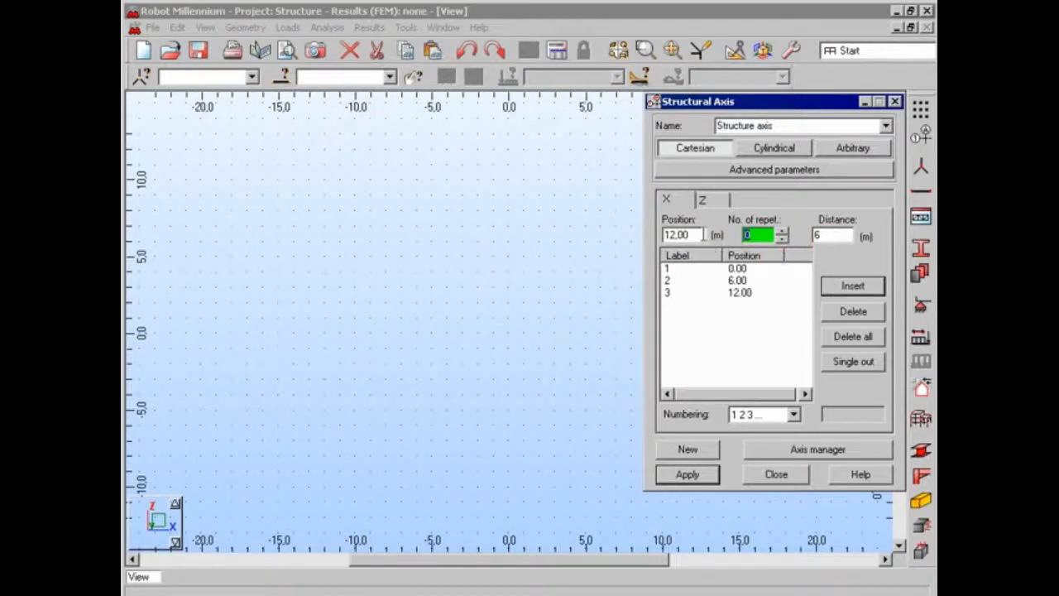
pyautogui.doubleClick(703, 235)
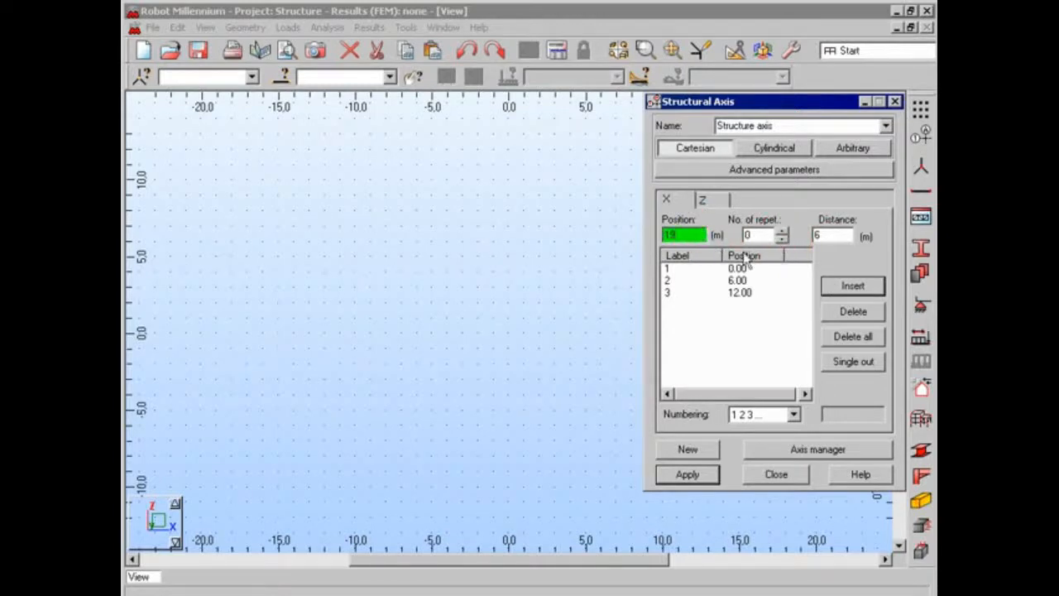
pyautogui.write('19')
pyautogui.click(827, 286)
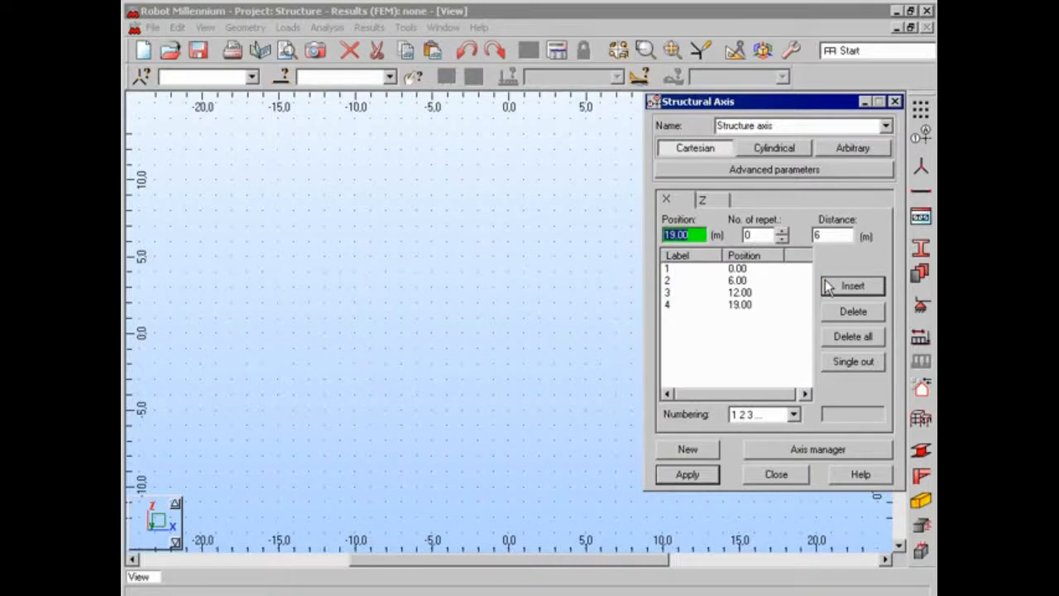
pyautogui.click(782, 232)
pyautogui.doubleClick(830, 235)
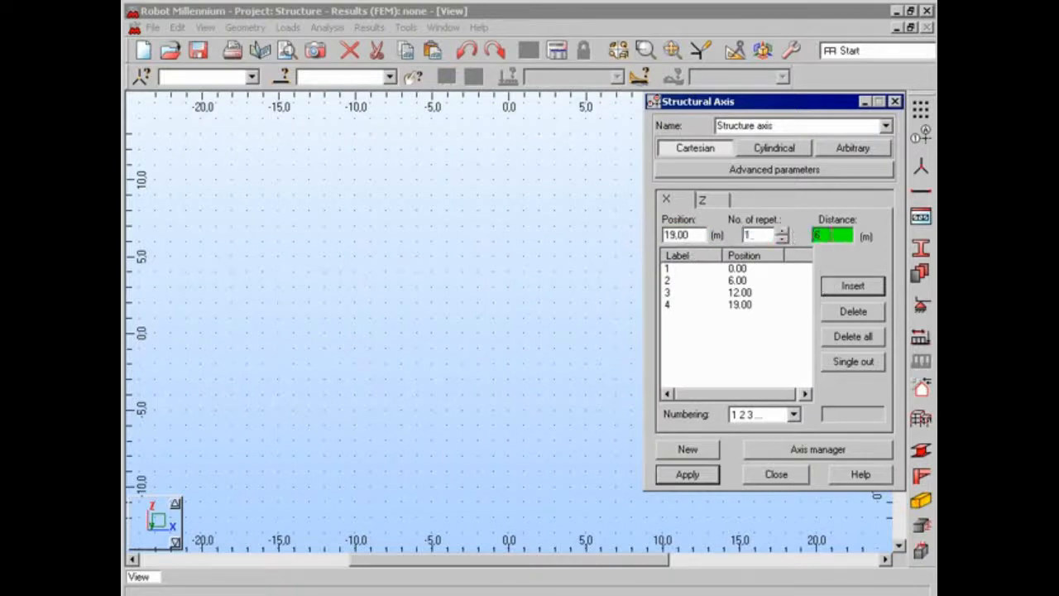
pyautogui.click(837, 285)
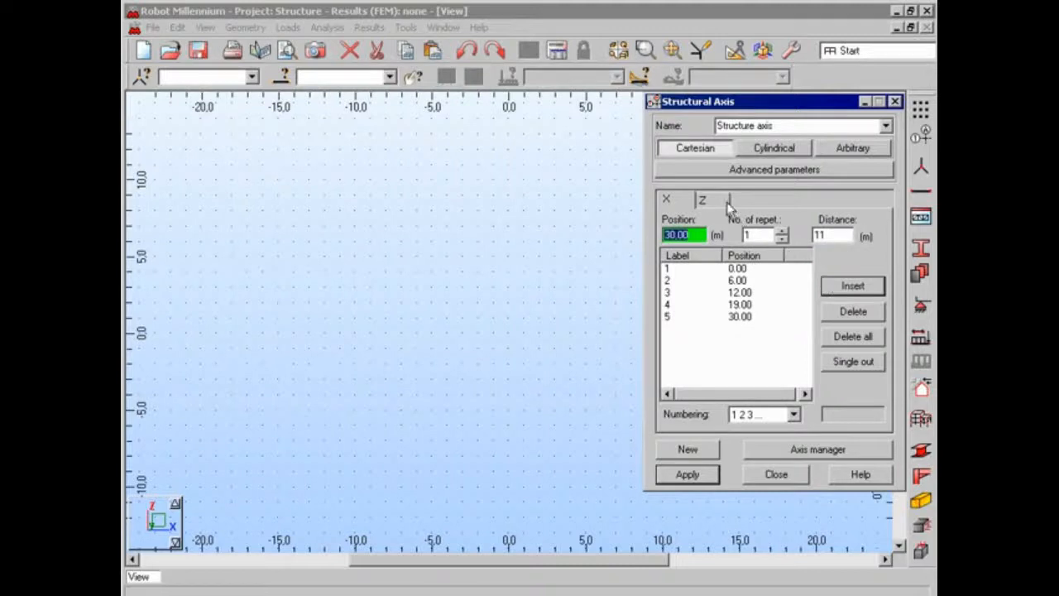
# Step: Insert Z-direction structural axes at 0.00, 6.00 and 9.00 m
pyautogui.click(725, 201)
pyautogui.click(835, 287)
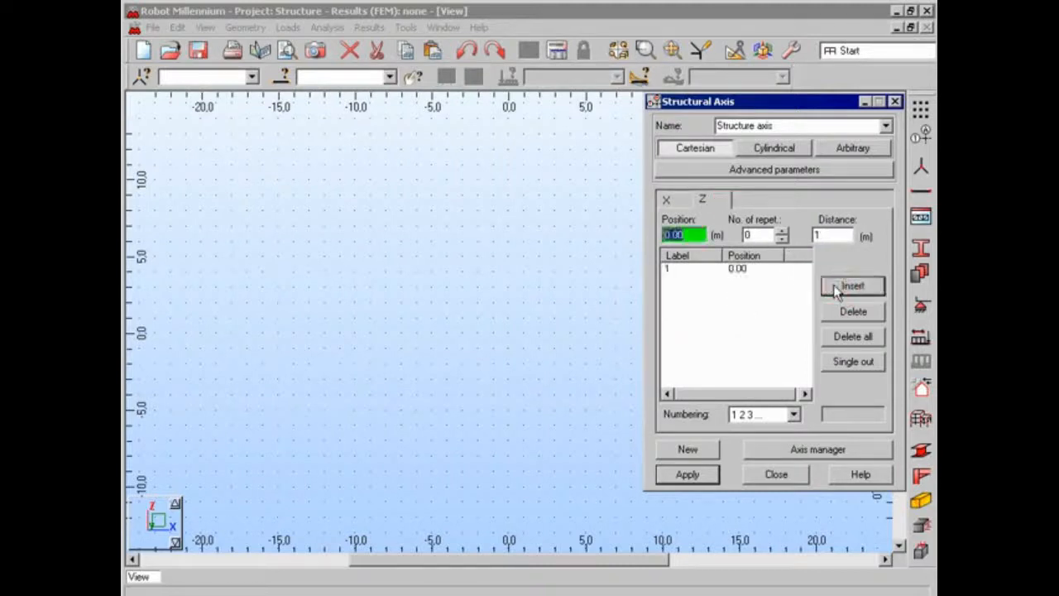
pyautogui.click(852, 287)
pyautogui.click(852, 286)
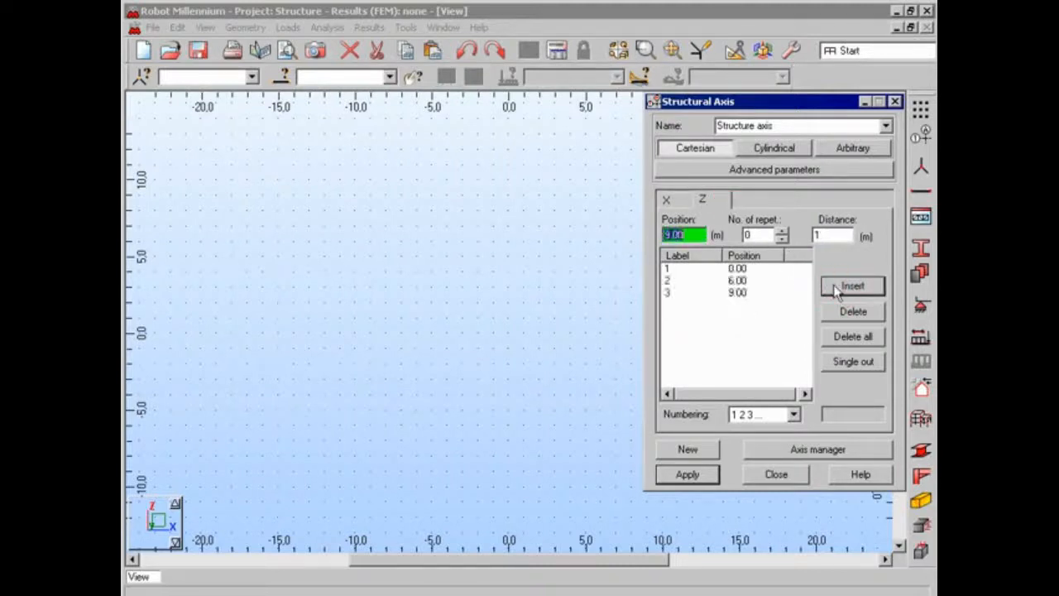
# Step: Number the Z axes with A B C labels, apply the structural axes and close their definition
pyautogui.click(794, 415)
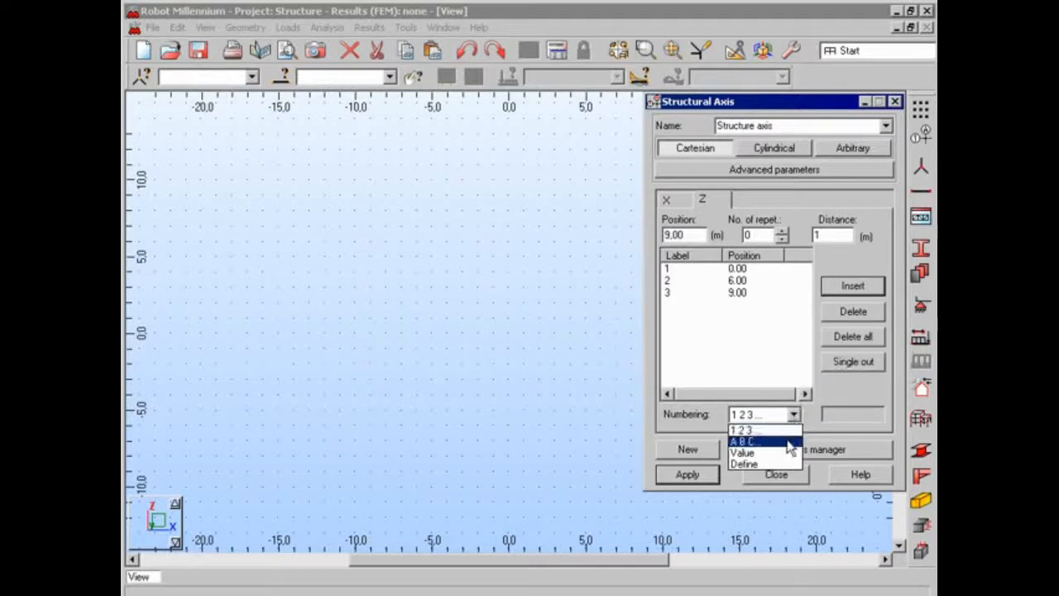
pyautogui.click(789, 441)
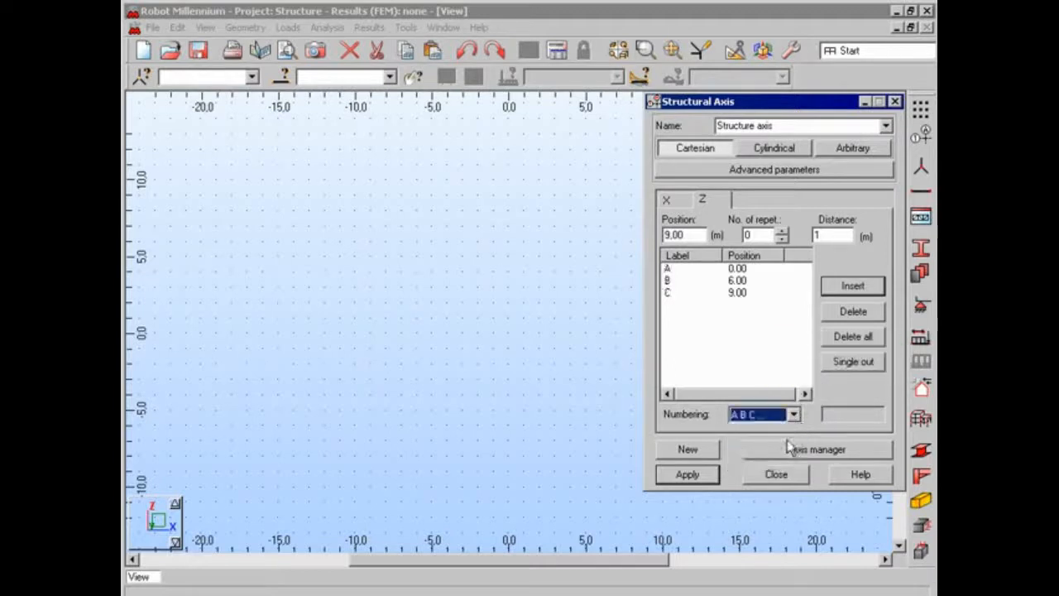
pyautogui.click(703, 475)
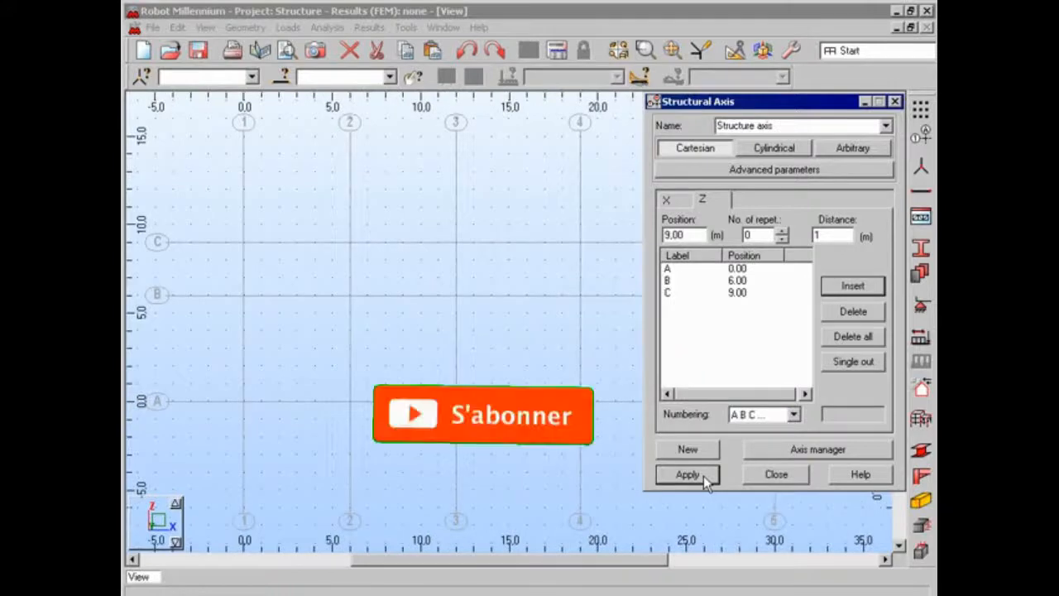
pyautogui.click(776, 474)
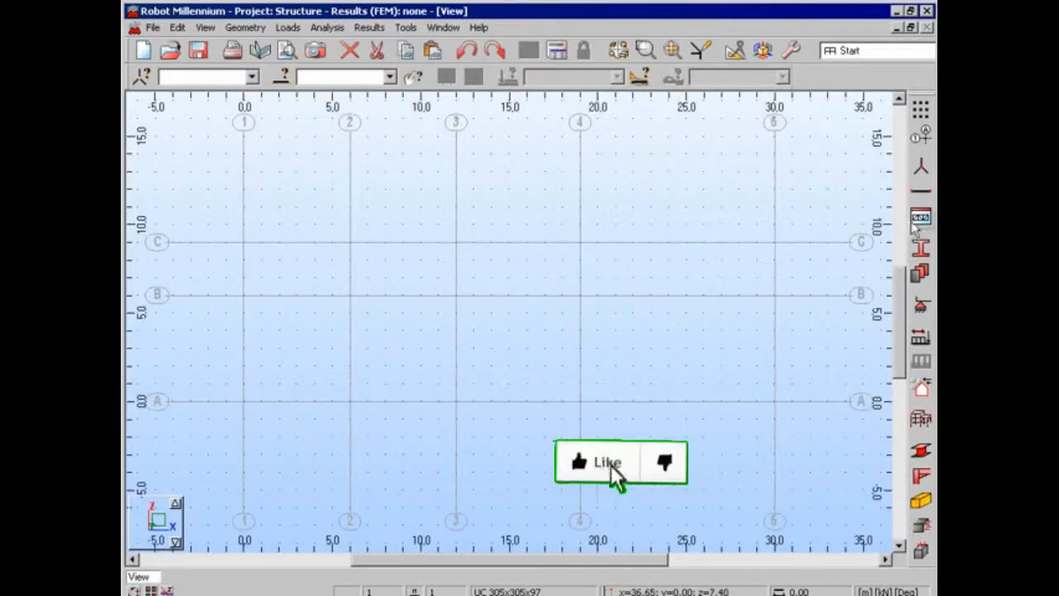
# Step: Add an RC column with section C R30x30 on axis 3, running from level A up to level B
pyautogui.click(918, 196)
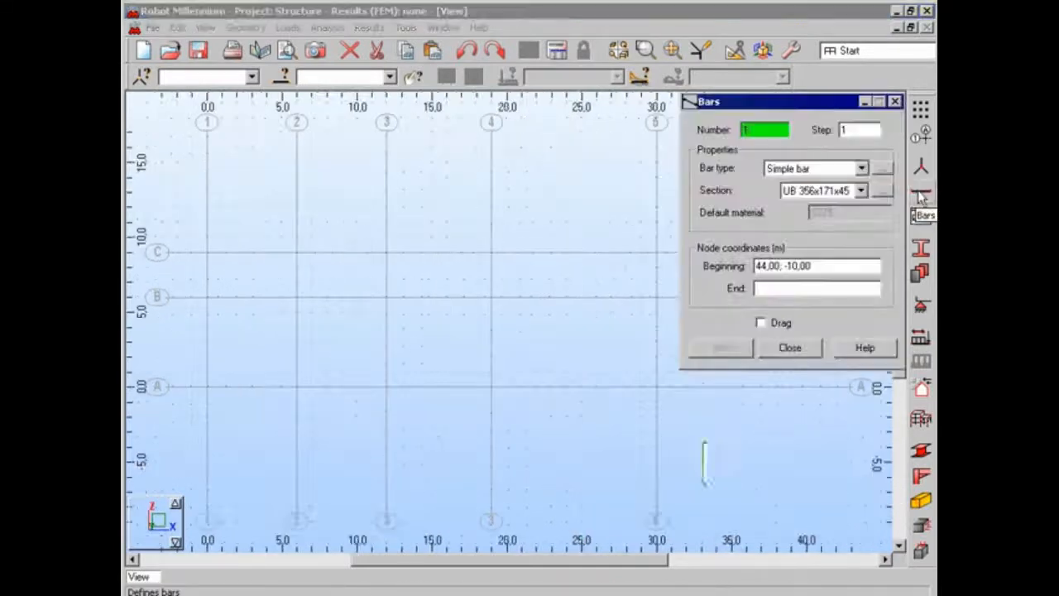
pyautogui.click(861, 168)
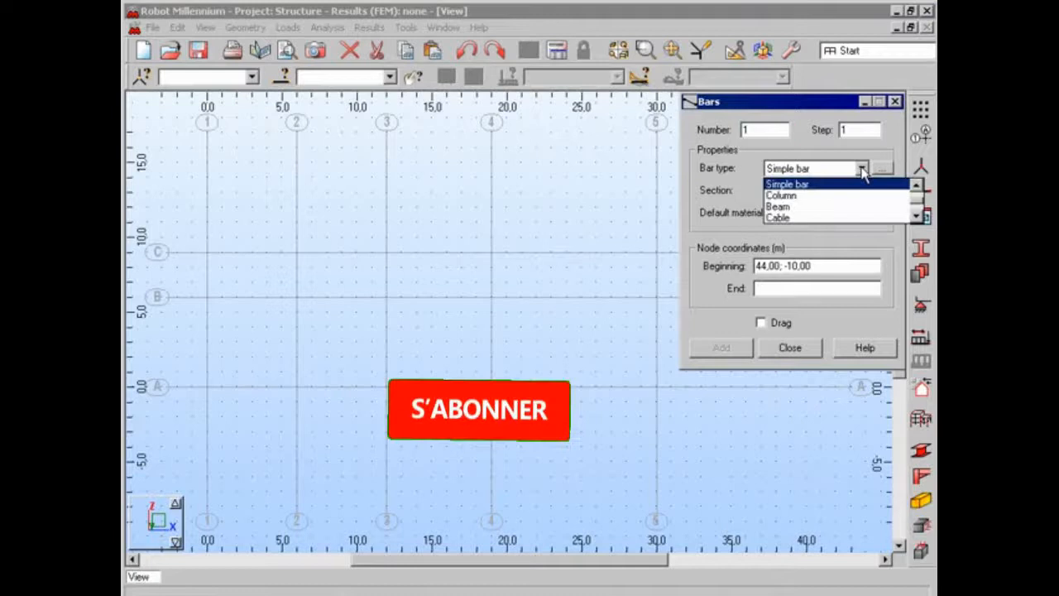
pyautogui.click(915, 217)
pyautogui.click(915, 216)
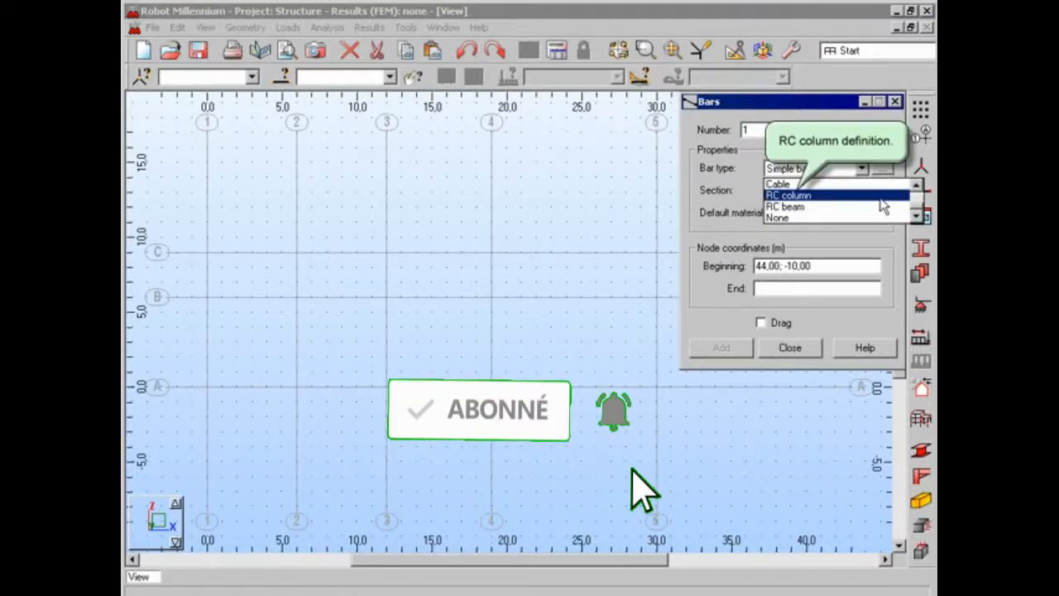
pyautogui.click(879, 196)
pyautogui.click(861, 190)
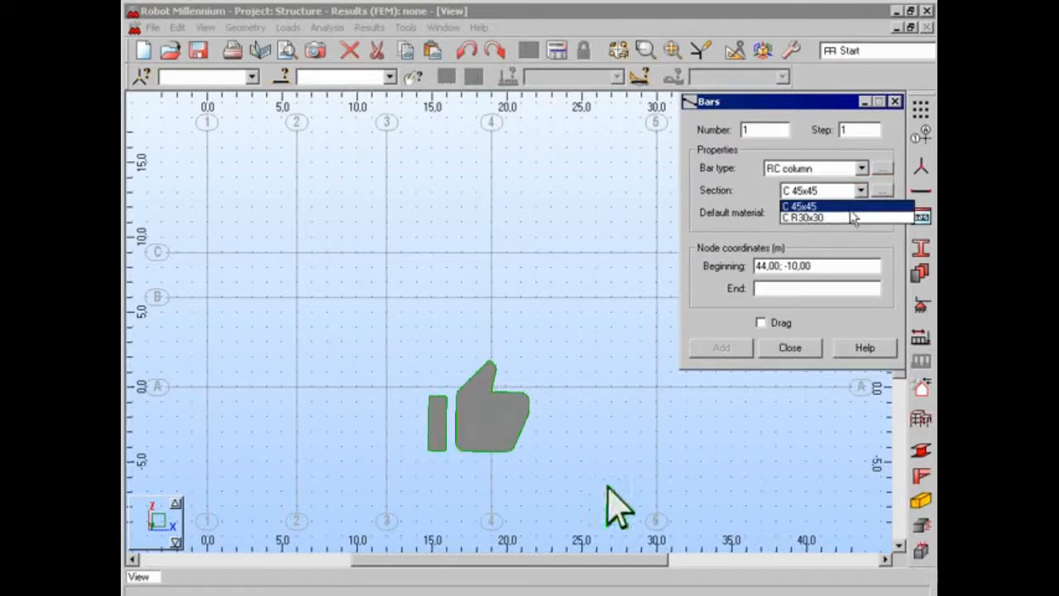
pyautogui.click(853, 217)
pyautogui.click(817, 265)
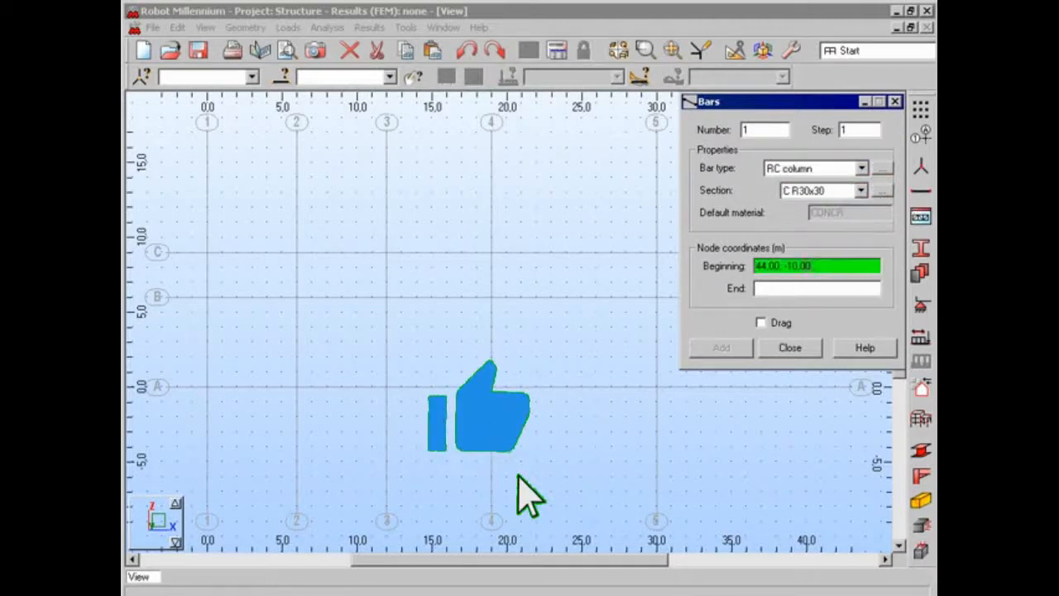
pyautogui.click(387, 388)
pyautogui.click(387, 299)
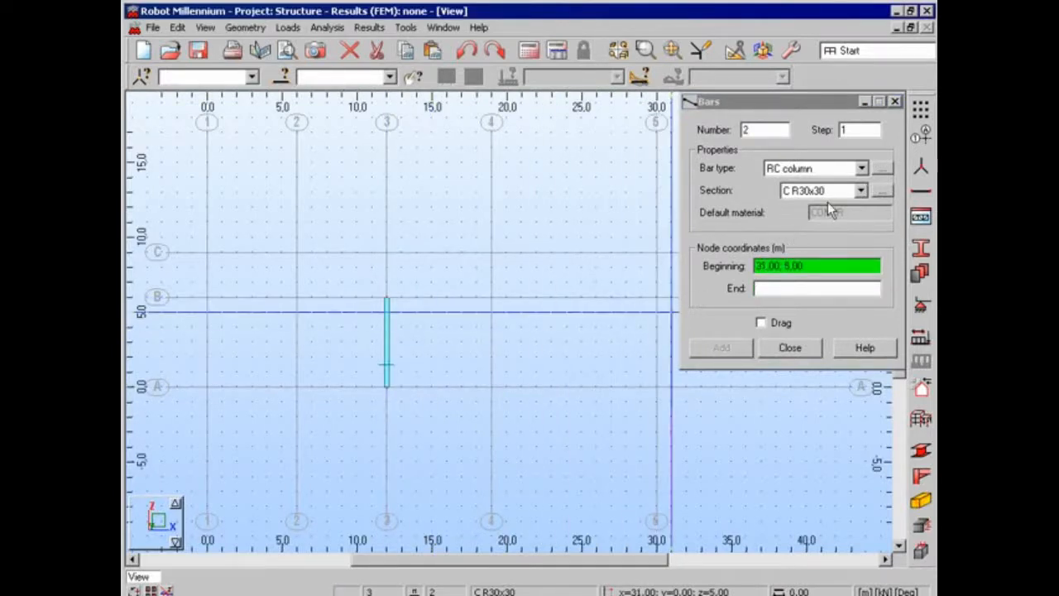
# Step: Add a steel bar of type Column with section UB 406x178x60 on axis 5, from level A up to level B
pyautogui.click(861, 169)
pyautogui.click(916, 184)
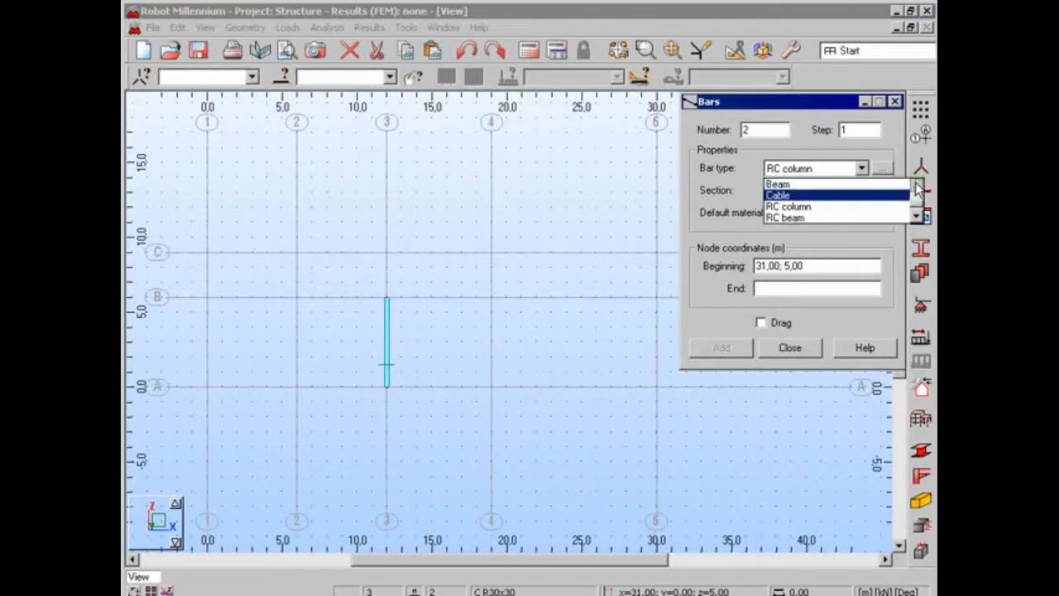
pyautogui.scroll(-3, 910, 198)
pyautogui.click(888, 204)
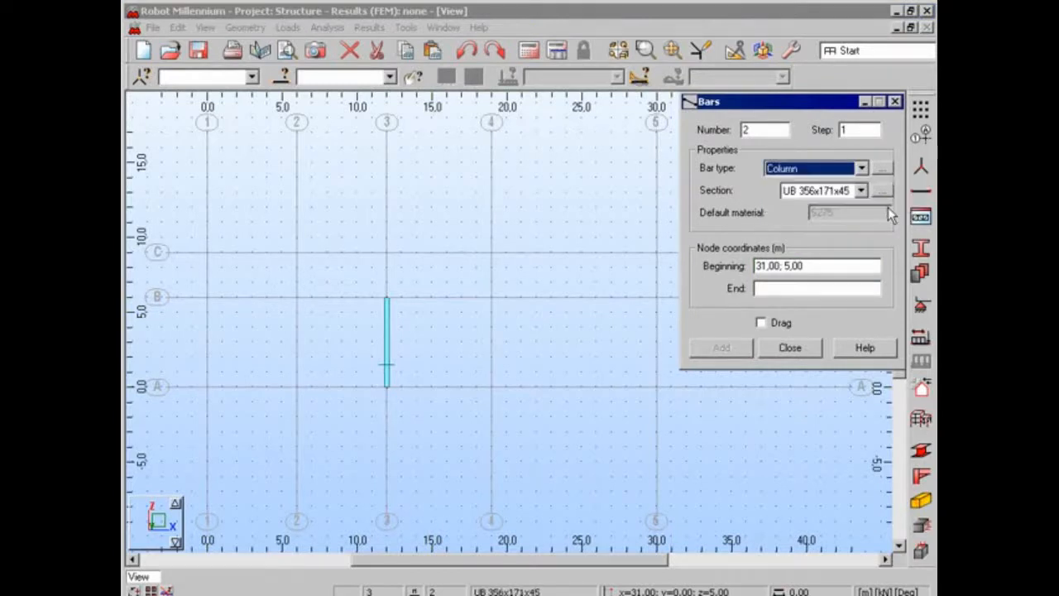
pyautogui.click(861, 191)
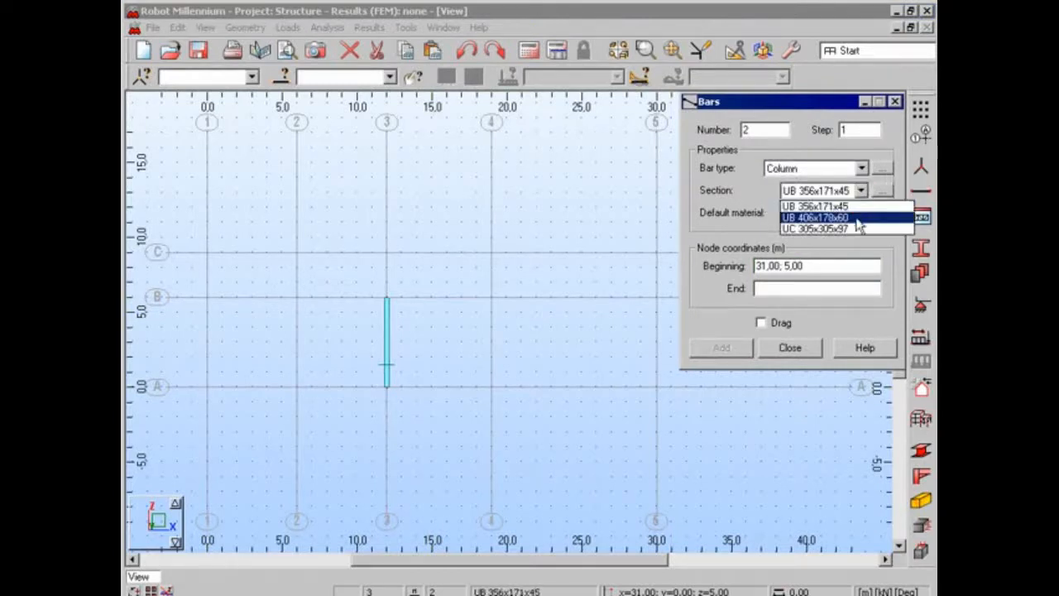
pyautogui.click(856, 219)
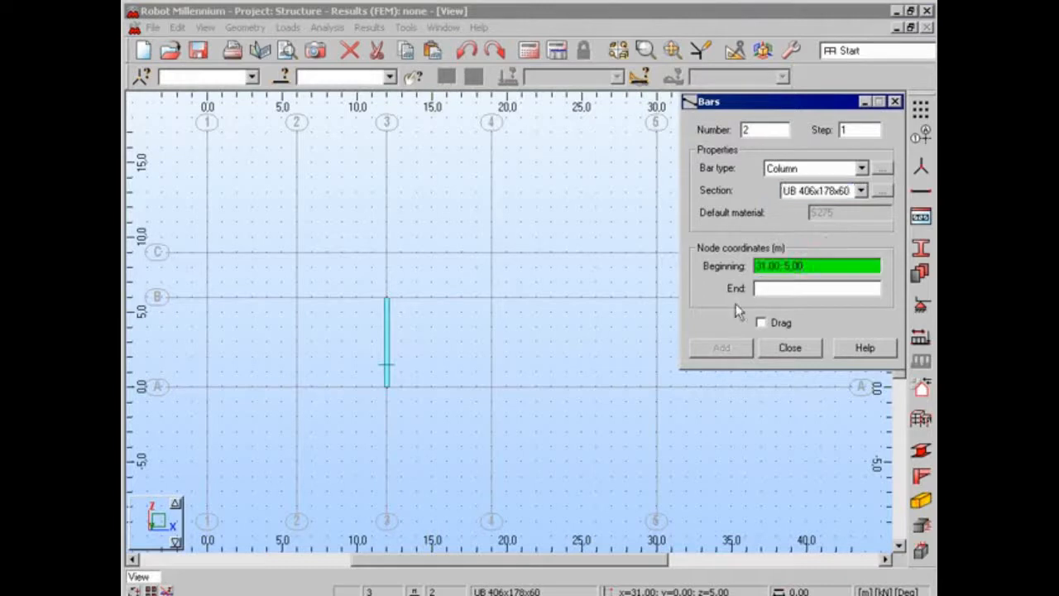
pyautogui.click(656, 386)
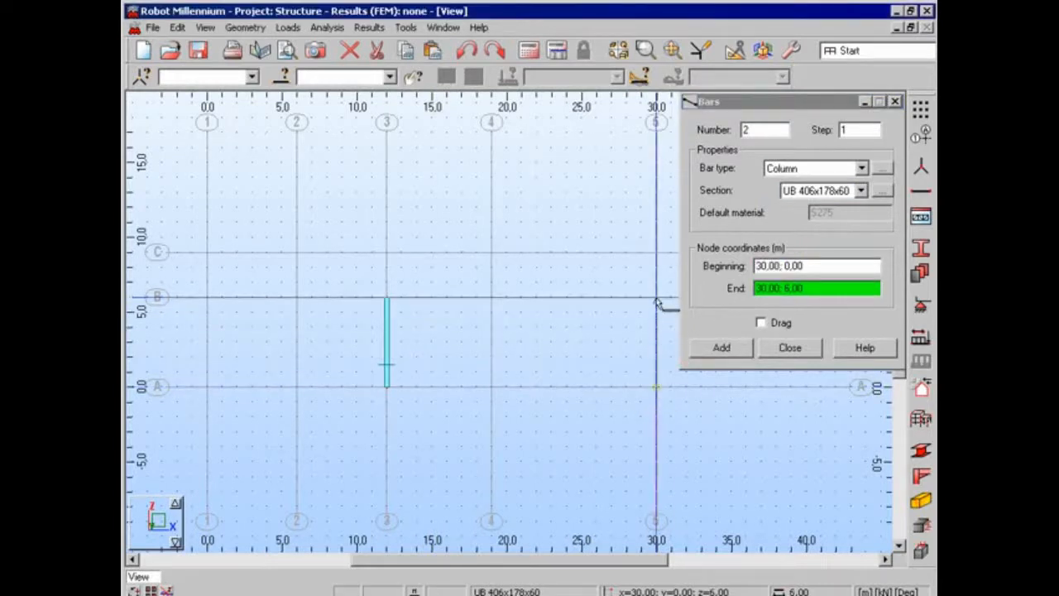
pyautogui.click(656, 301)
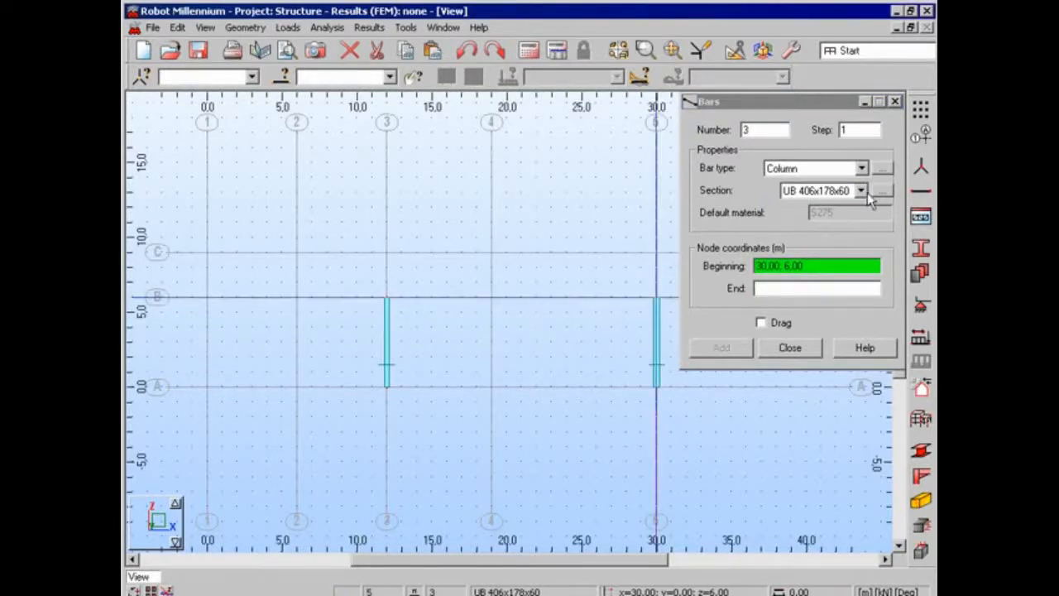
# Step: Start a new tapered section with the symmetric I-shape and label it "tapered column"
pyautogui.click(881, 193)
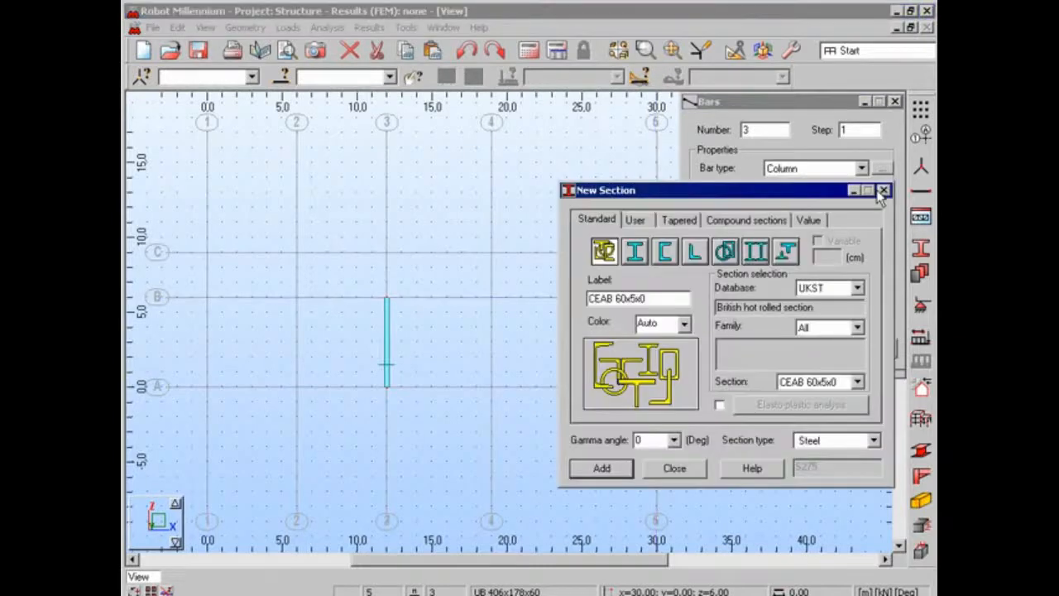
pyautogui.click(680, 220)
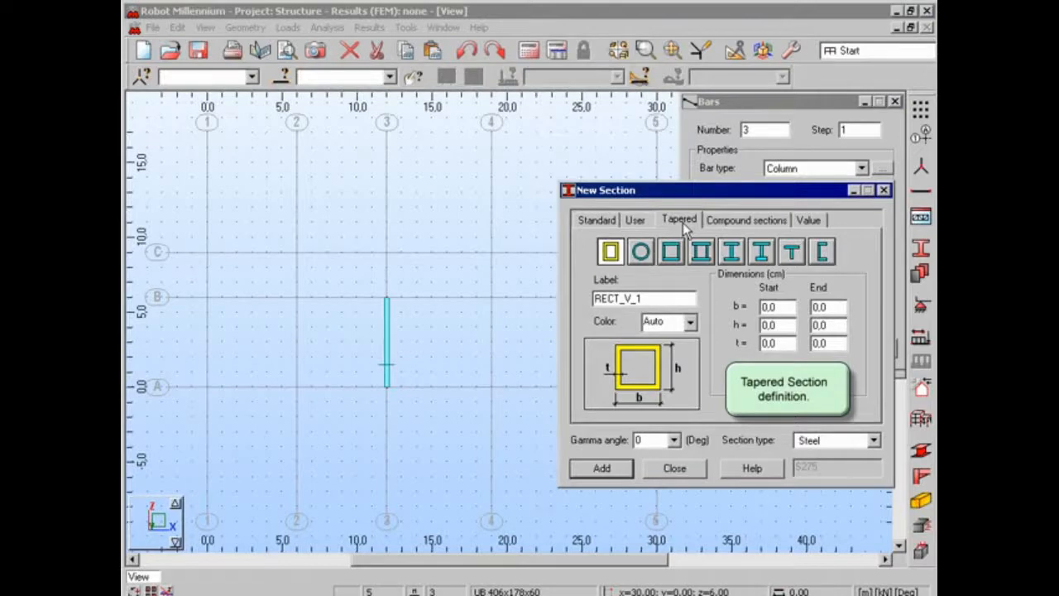
pyautogui.click(734, 255)
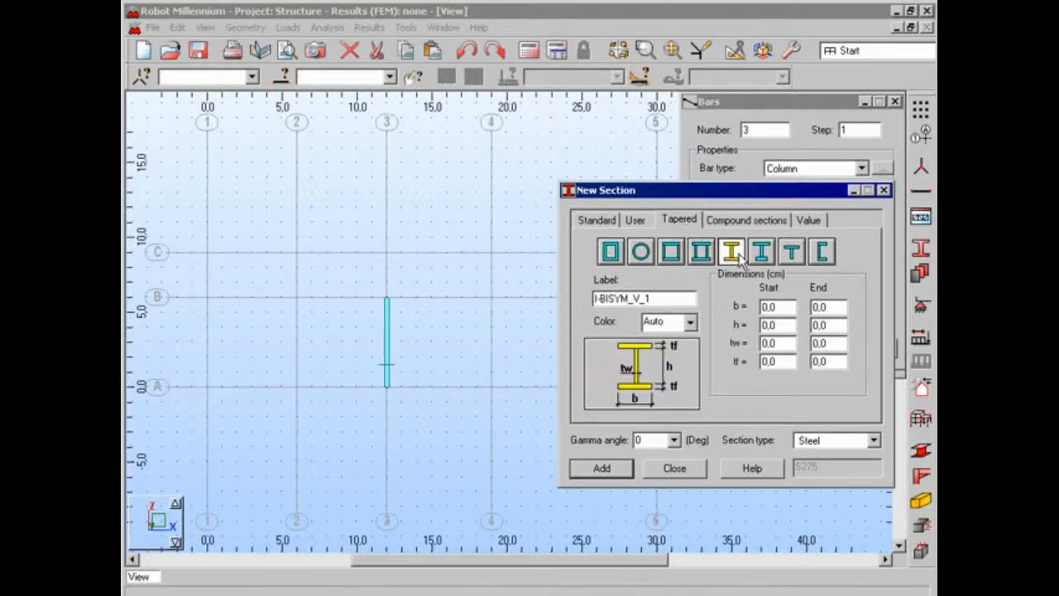
pyautogui.press('BackSpace')
pyautogui.press('BackSpace')
pyautogui.press('BackSpace')
pyautogui.press('BackSpace')
pyautogui.press('BackSpace')
pyautogui.press('BackSpace')
pyautogui.press('BackSpace')
pyautogui.press('BackSpace')
pyautogui.press('BackSpace')
pyautogui.press('BackSpace')
pyautogui.press('BackSpace')
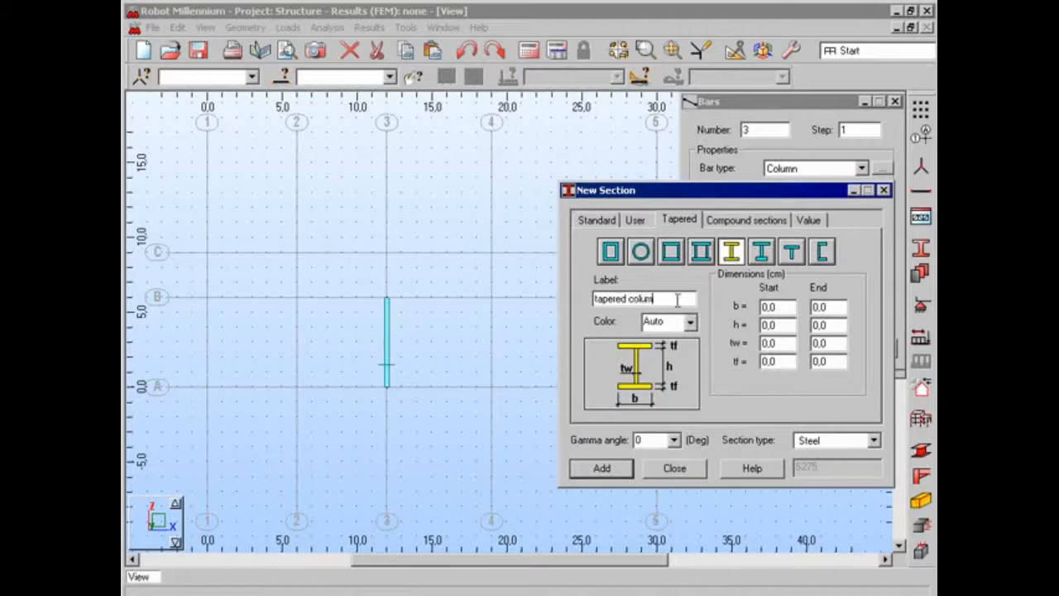
# Step: Set the tapered section's dimensions to b 20 cm, h 25 cm at start and 40 cm at end, tw 1 cm and tf 3 cm
pyautogui.doubleClick(773, 306)
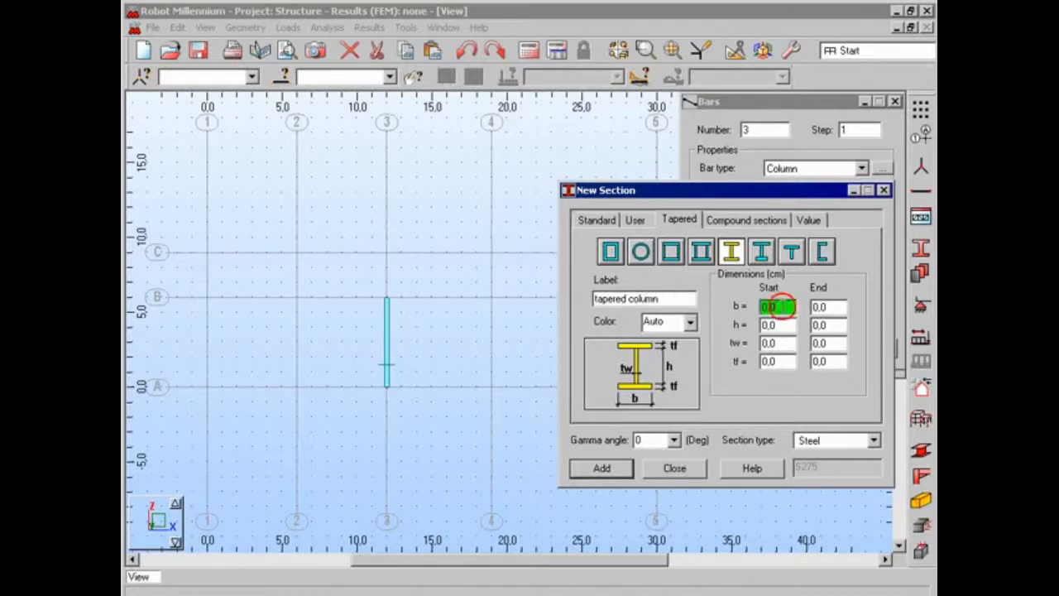
pyautogui.press('Tab')
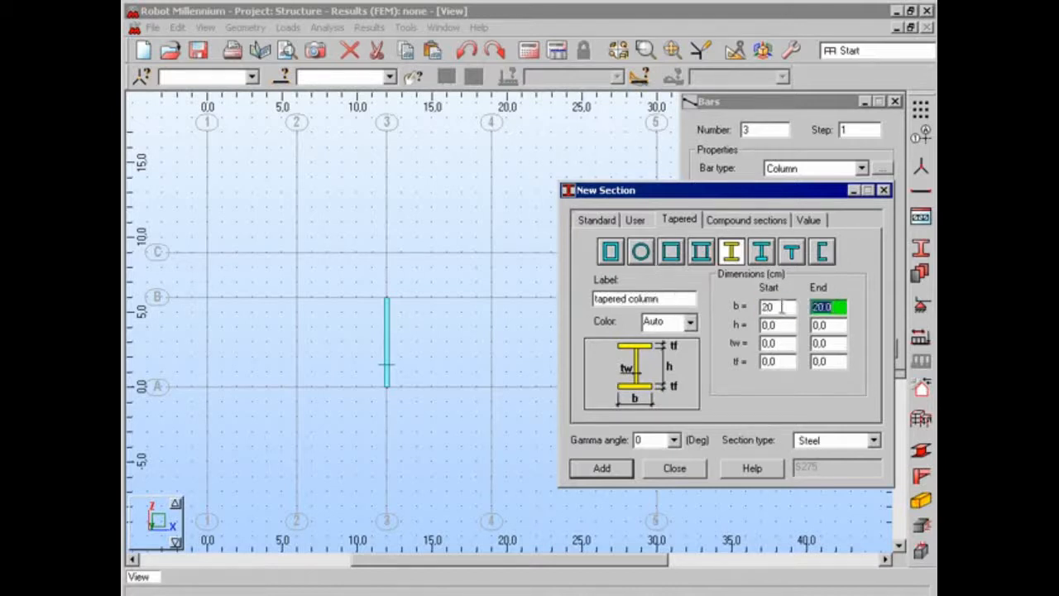
pyautogui.press('Tab')
pyautogui.write('25')
pyautogui.press('Tab')
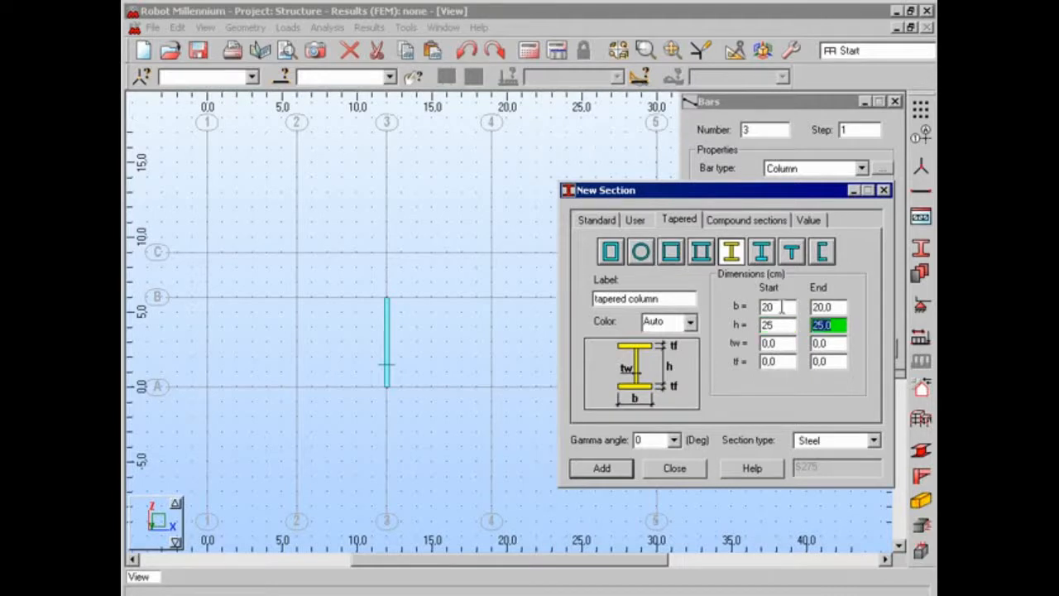
pyautogui.write('40')
pyautogui.press('Tab')
pyautogui.write('1')
pyautogui.press('Tab')
pyautogui.press('Tab')
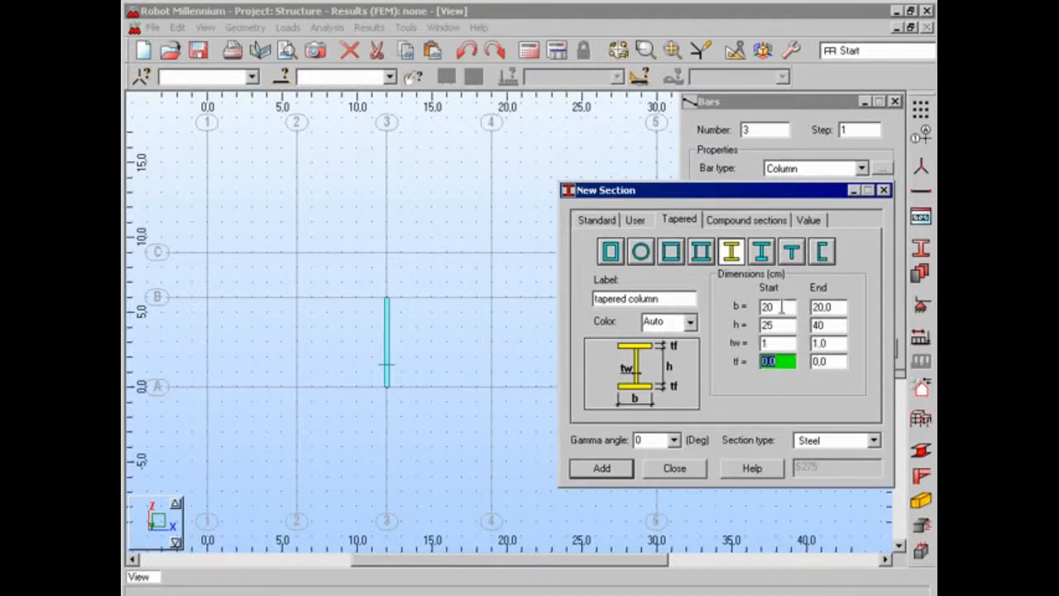
pyautogui.write('3')
pyautogui.press('Tab')
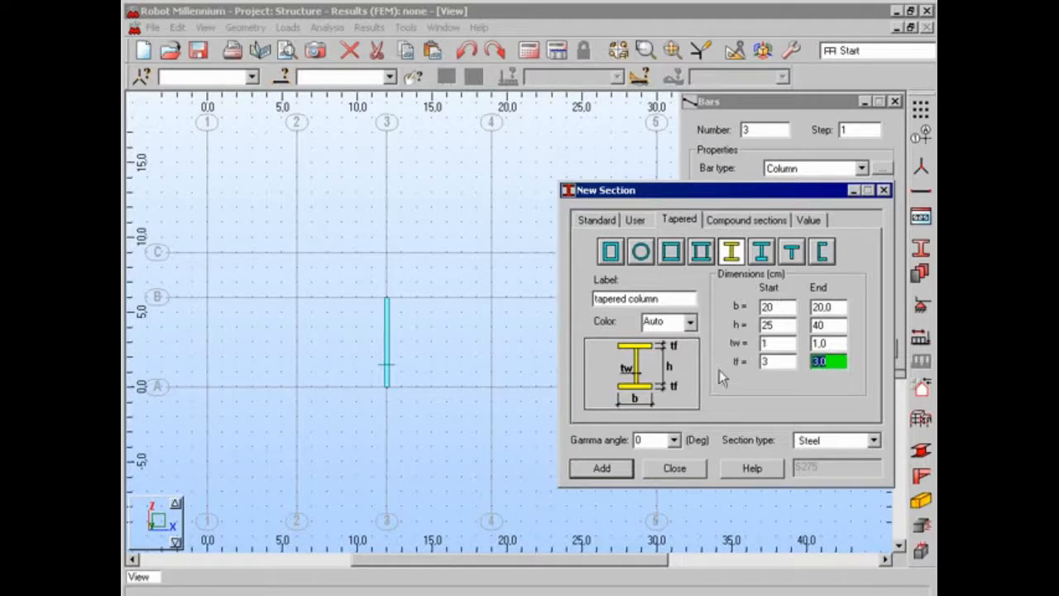
# Step: Save the tapered section and add a column with it on axis 1, running from level A up to level B
pyautogui.click(613, 469)
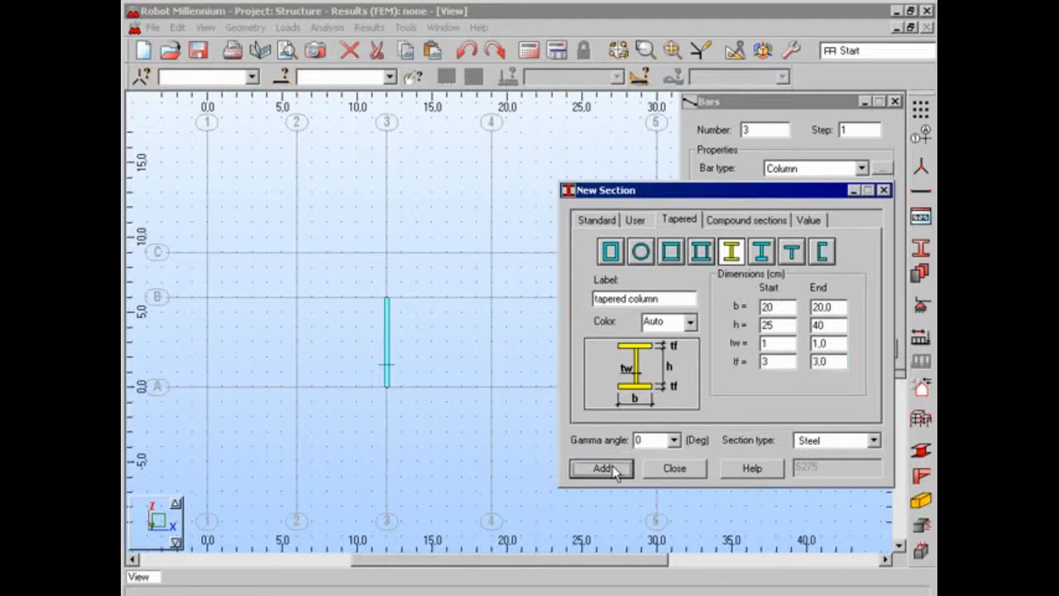
pyautogui.click(655, 474)
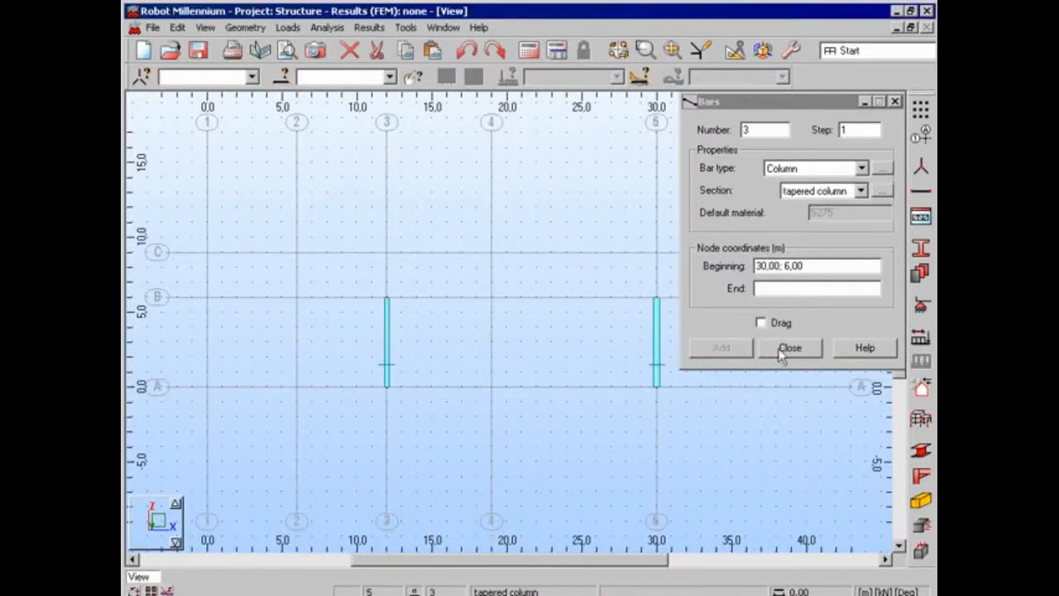
pyautogui.click(825, 265)
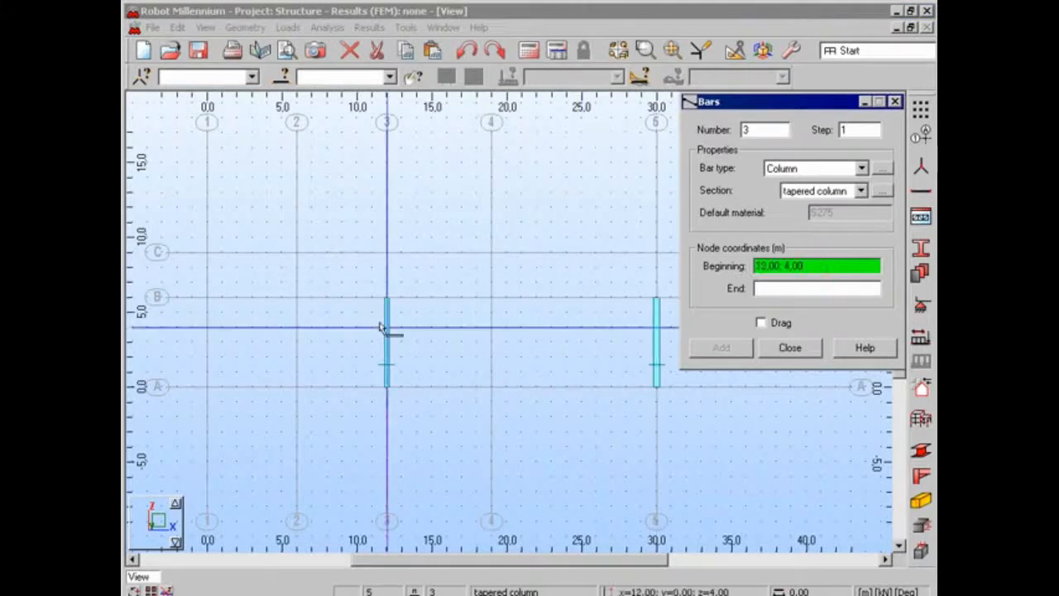
pyautogui.click(208, 388)
pyautogui.click(207, 299)
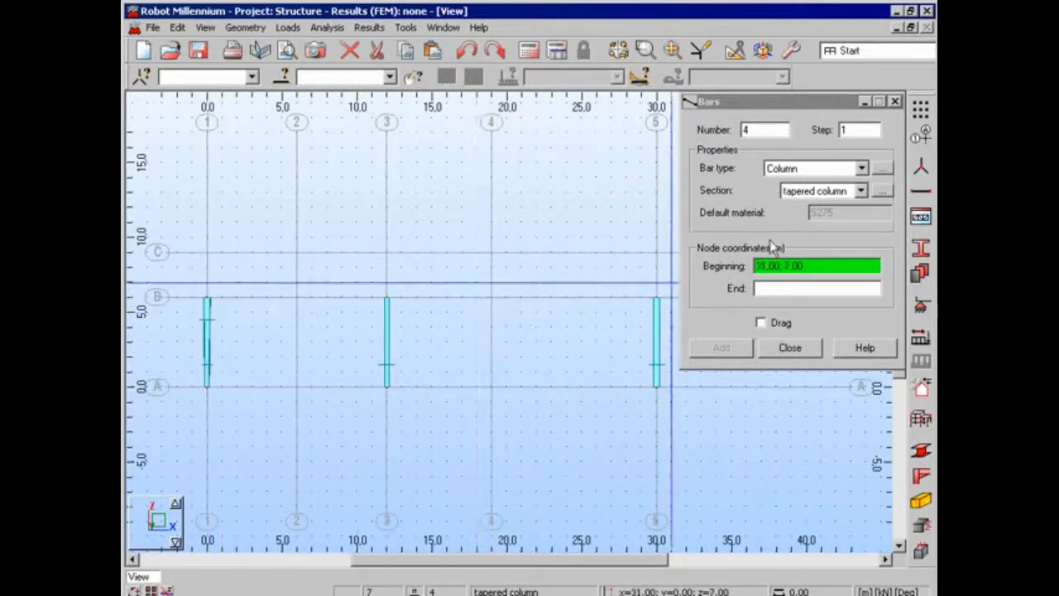
# Step: Add a bar of type Beam with section UB 356x171x45 from axis 1 at level B to axis 2 at level C
pyautogui.click(861, 168)
pyautogui.click(853, 195)
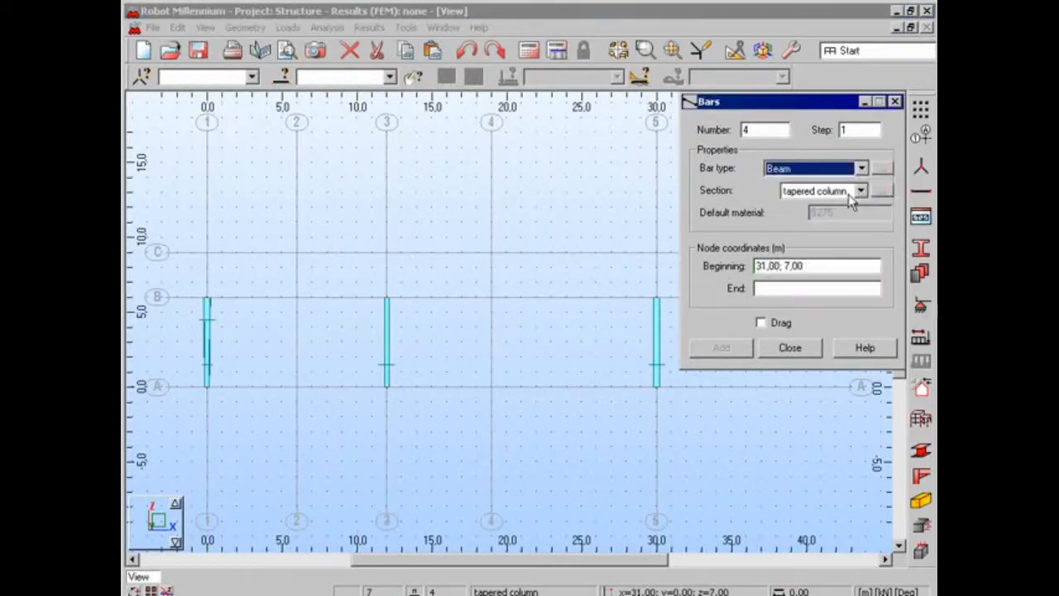
pyautogui.click(861, 195)
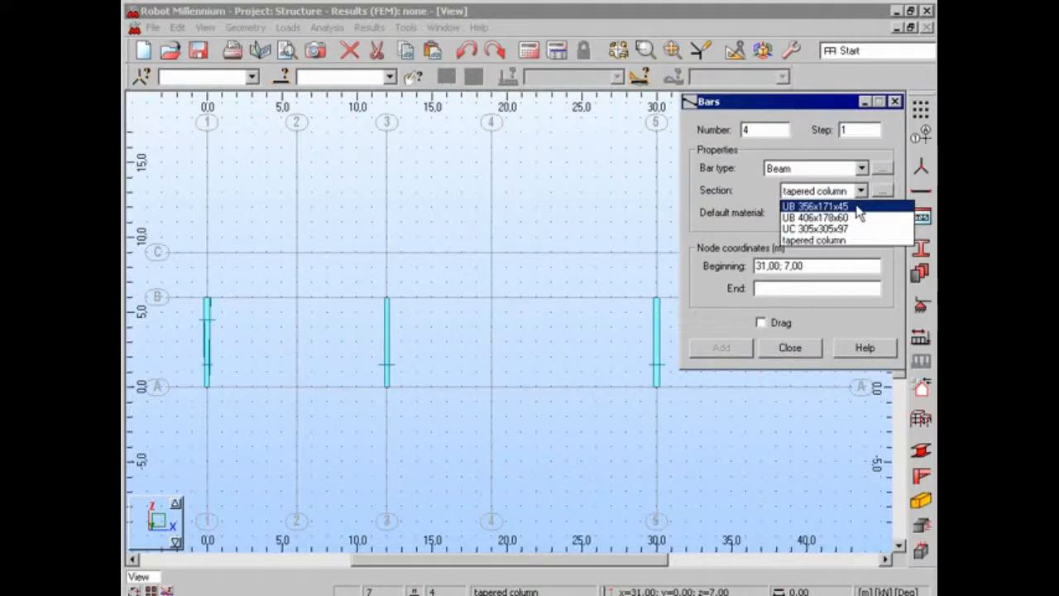
pyautogui.click(857, 207)
pyautogui.click(806, 266)
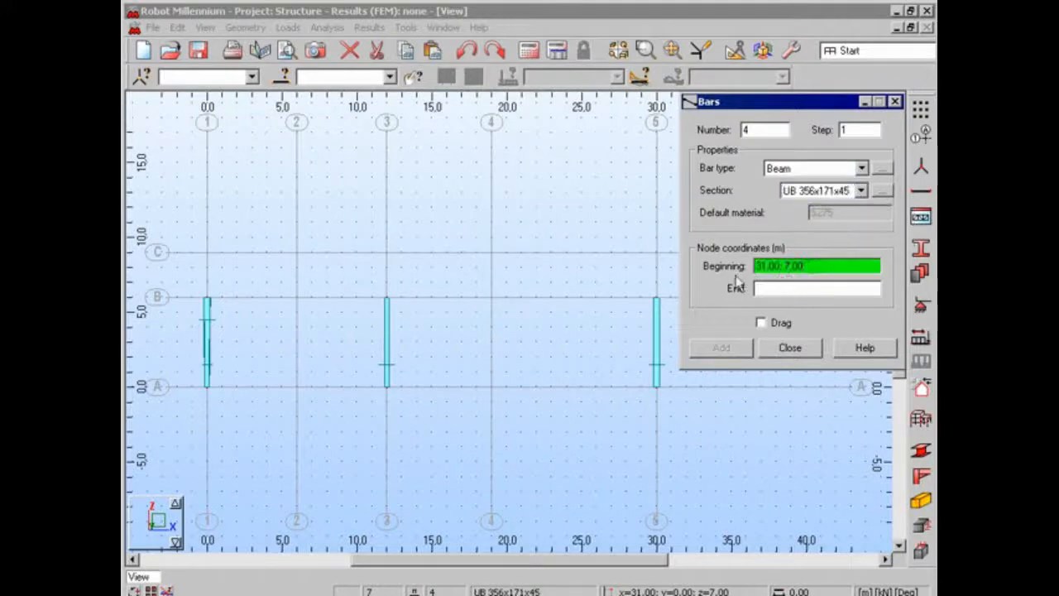
pyautogui.click(208, 300)
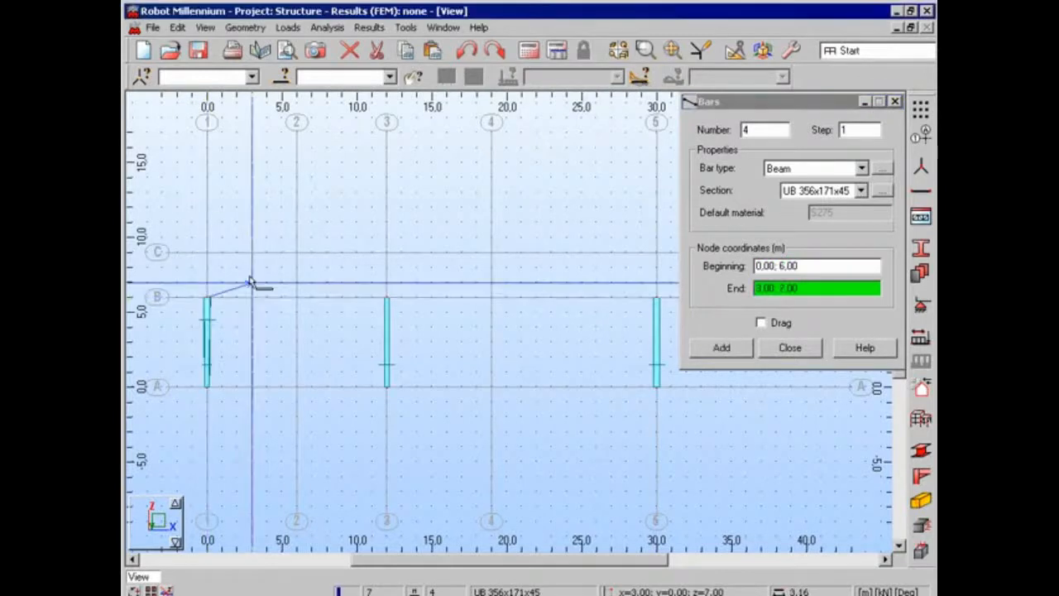
pyautogui.click(298, 252)
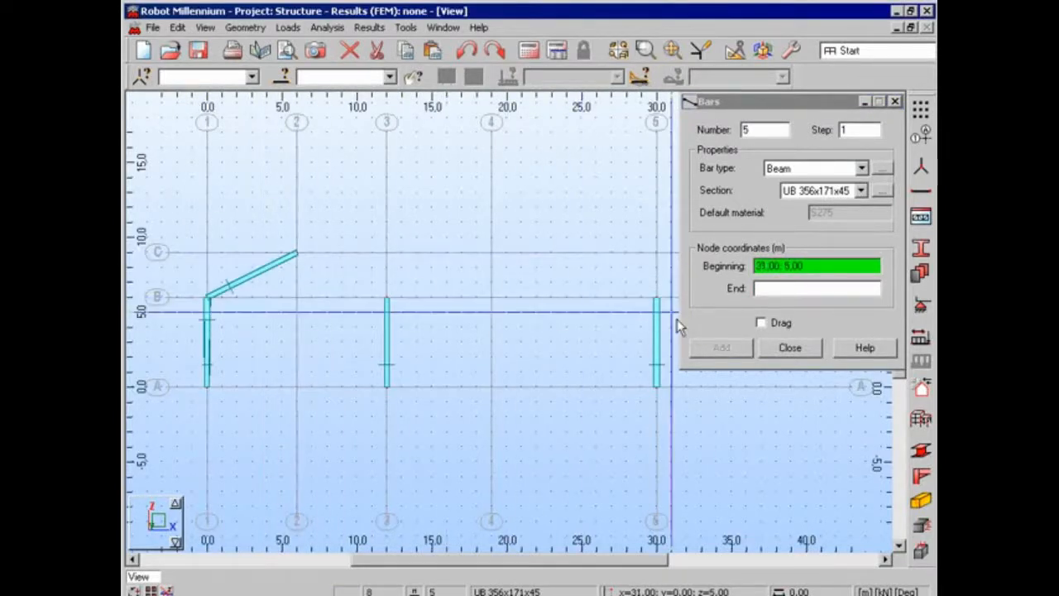
# Step: With Drag enabled, continue the beams from axis 2 at level C through axis 3 at B and axis 4 at C to axis 5 at B
pyautogui.click(760, 323)
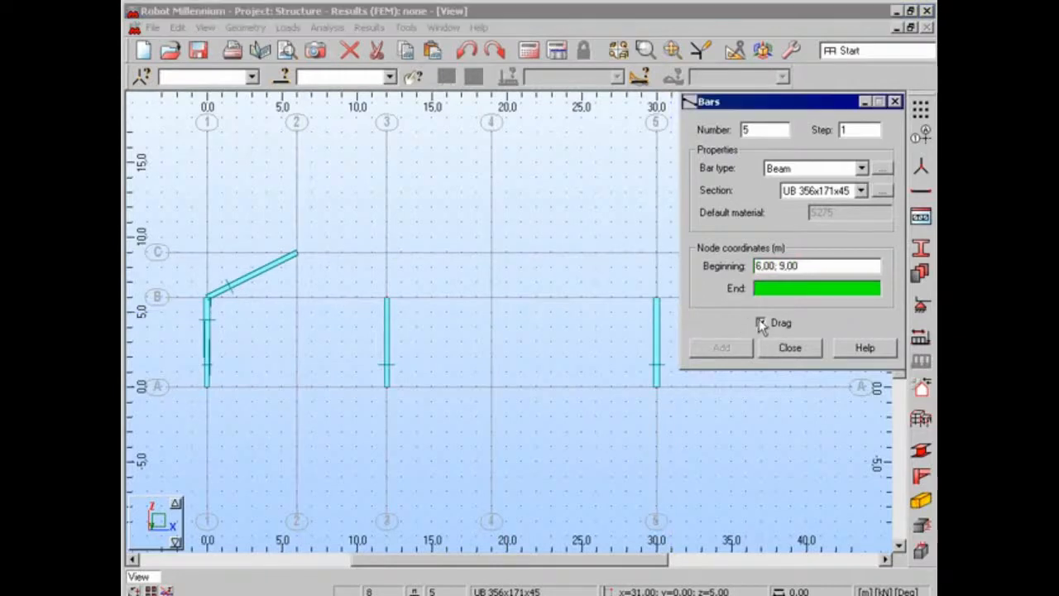
pyautogui.click(385, 298)
pyautogui.click(492, 252)
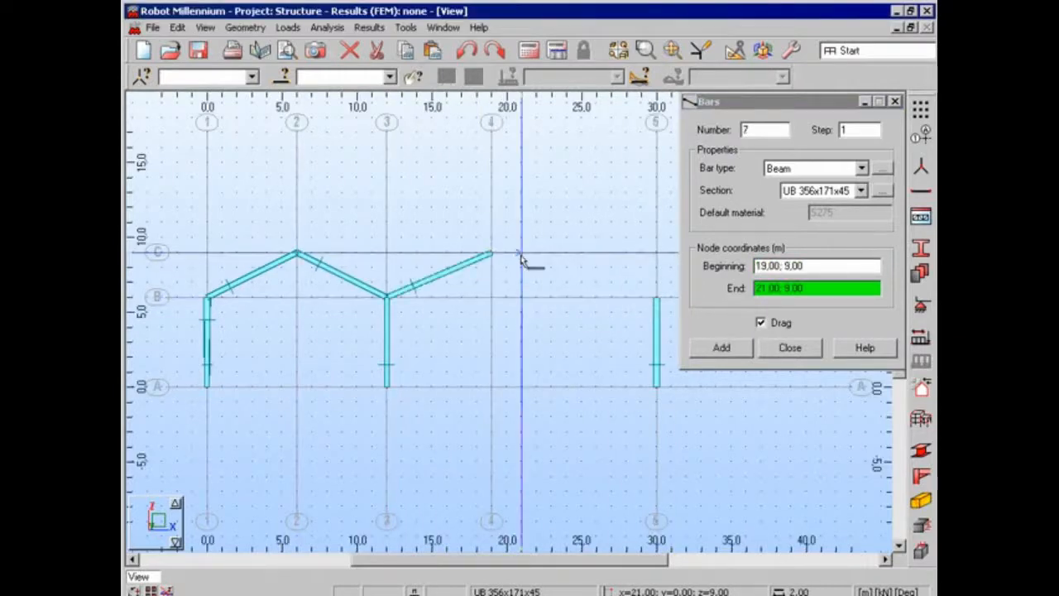
pyautogui.click(656, 296)
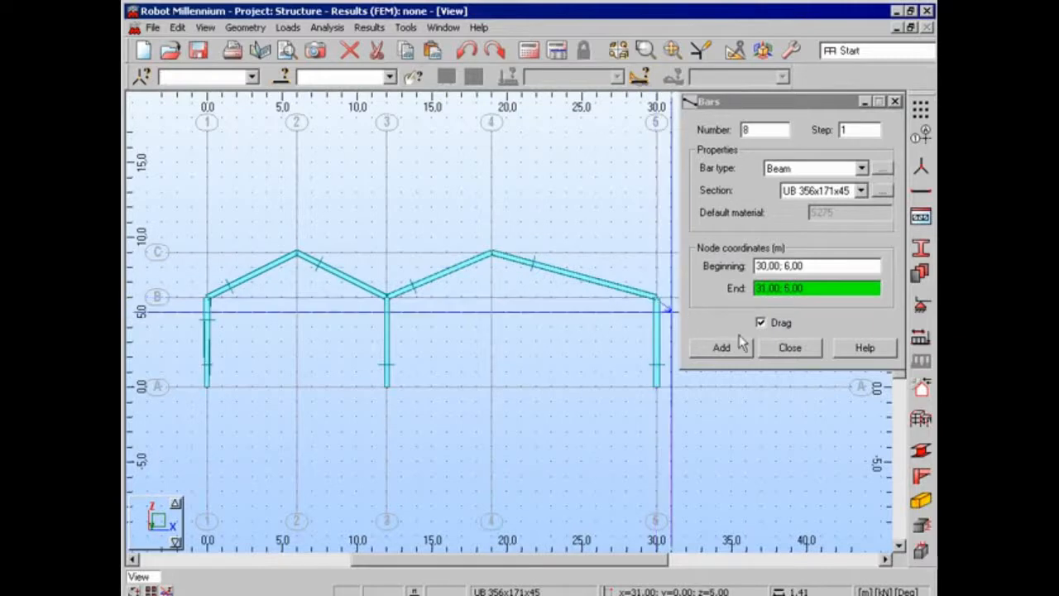
pyautogui.click(790, 348)
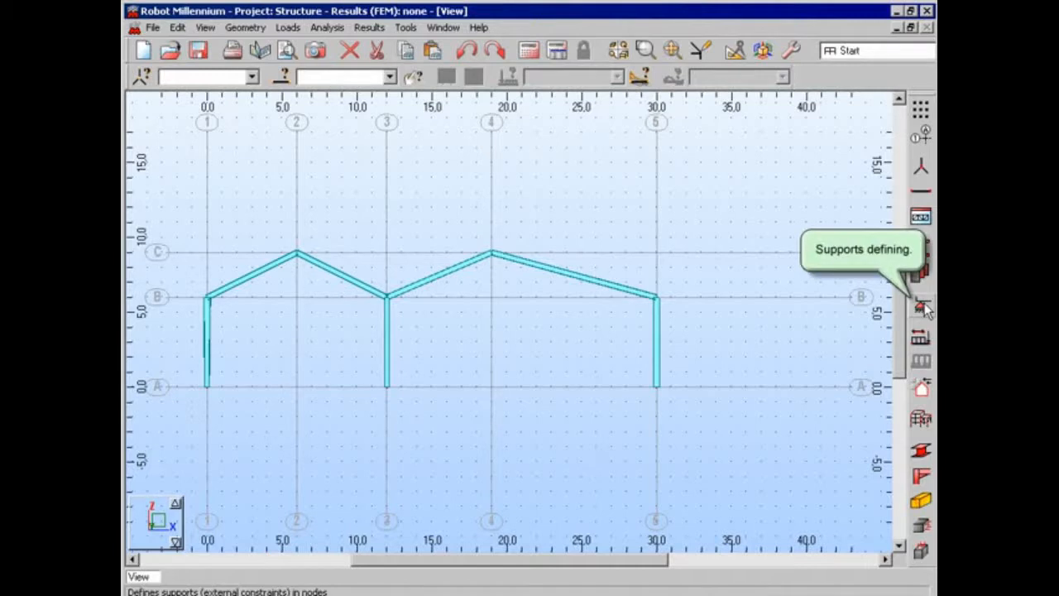
# Step: Assign Pinned supports to the base nodes of the columns on axes 1 and 3
pyautogui.click(922, 306)
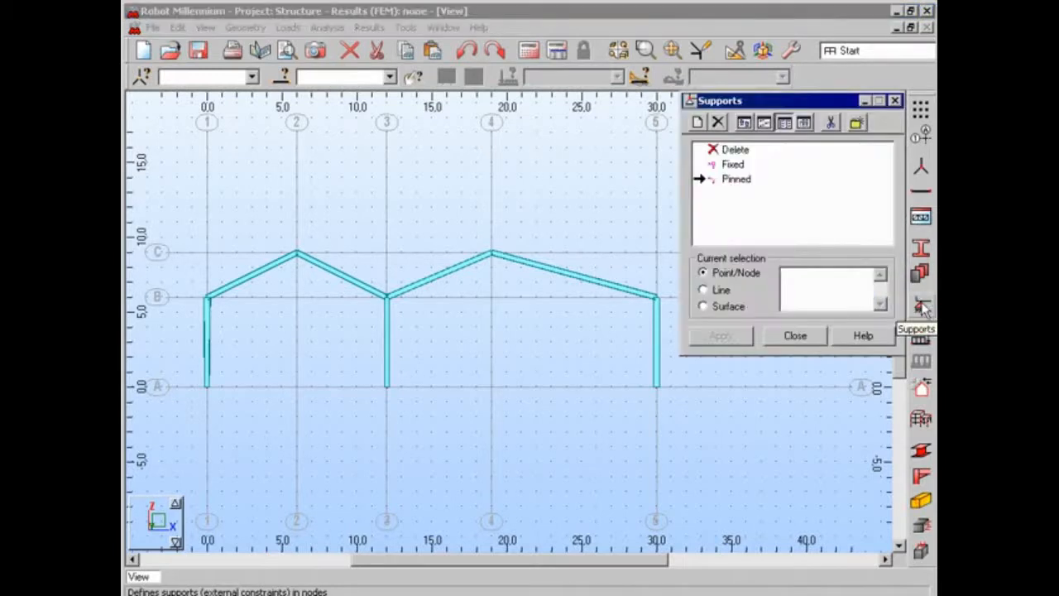
pyautogui.click(740, 184)
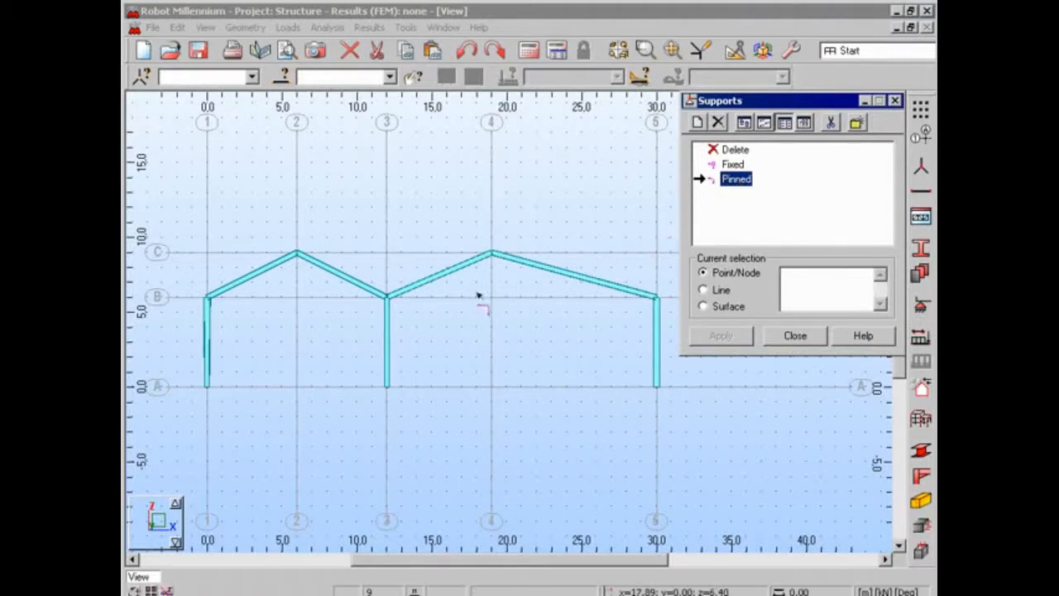
pyautogui.click(207, 386)
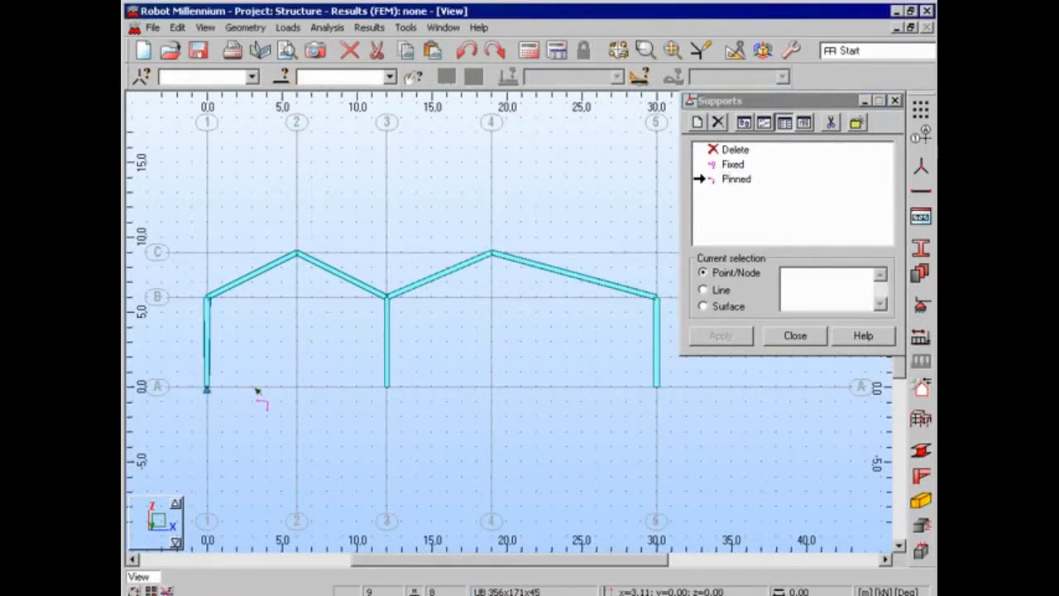
pyautogui.click(385, 388)
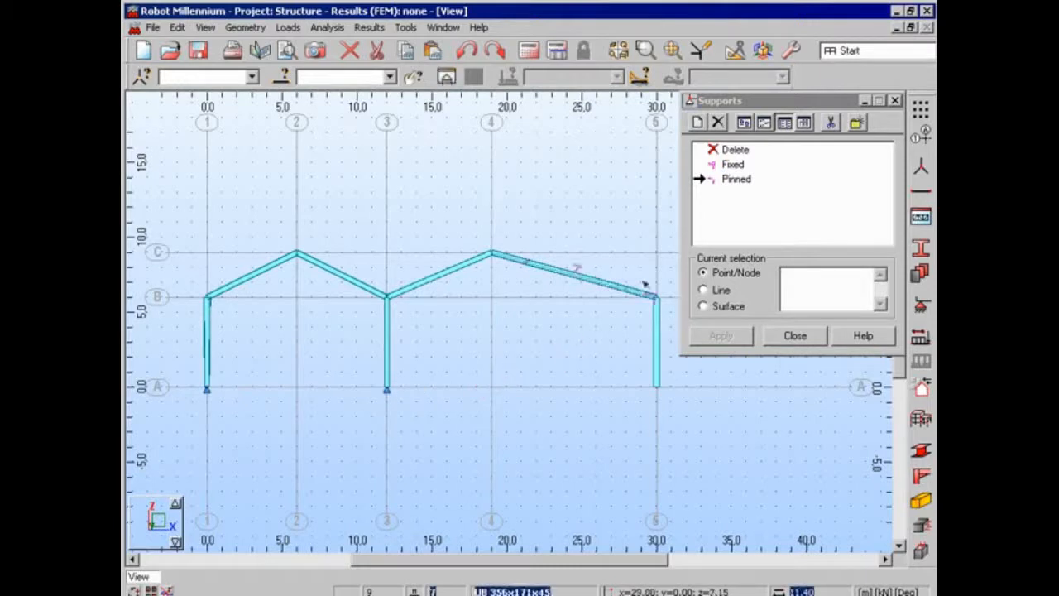
# Step: Assign a Fixed support to the base node of the column on axis 5
pyautogui.click(732, 166)
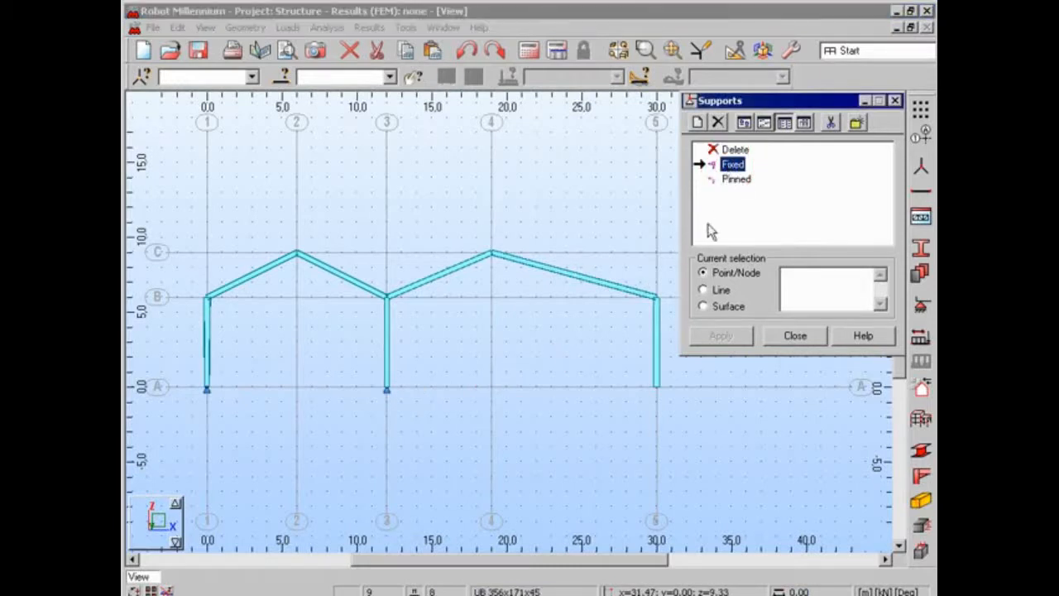
pyautogui.click(659, 387)
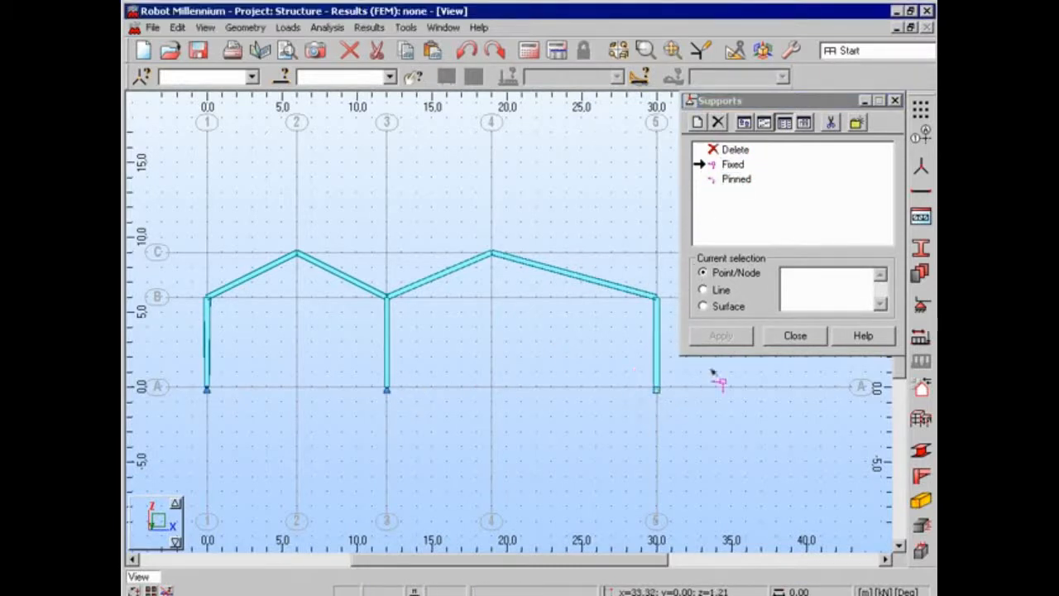
pyautogui.click(794, 336)
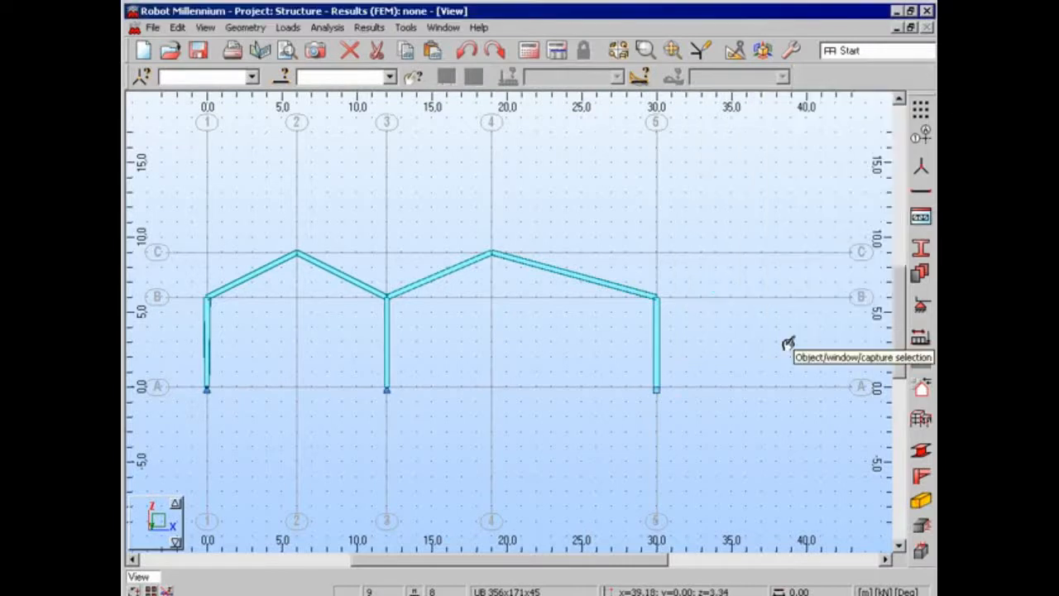
# Step: Create two load cases of dead nature, named "self-weight" and "dead"
pyautogui.click(919, 339)
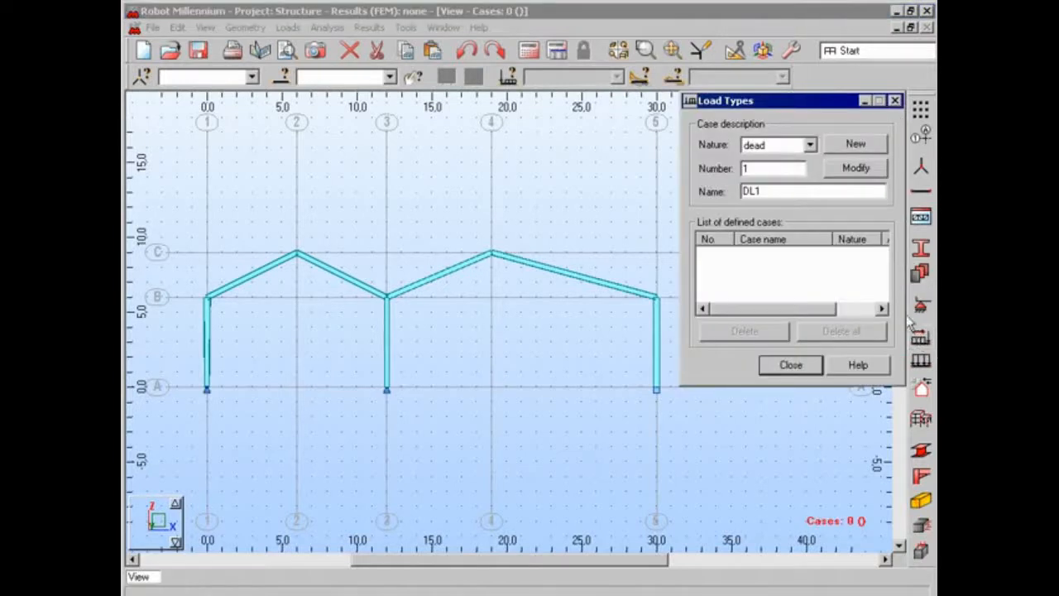
pyautogui.click(856, 192)
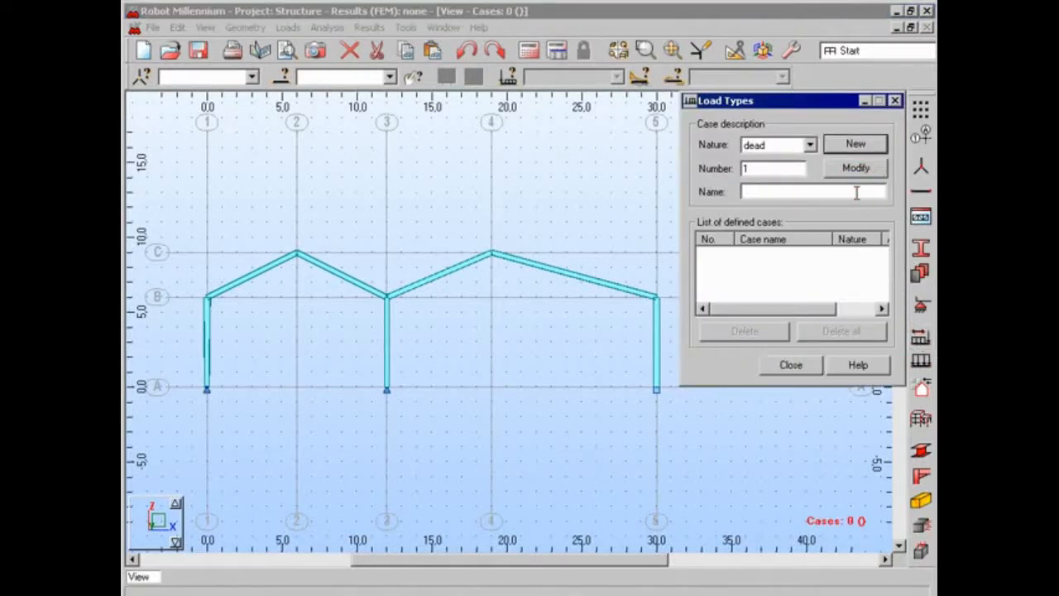
pyautogui.write('self-weight')
pyautogui.click(860, 144)
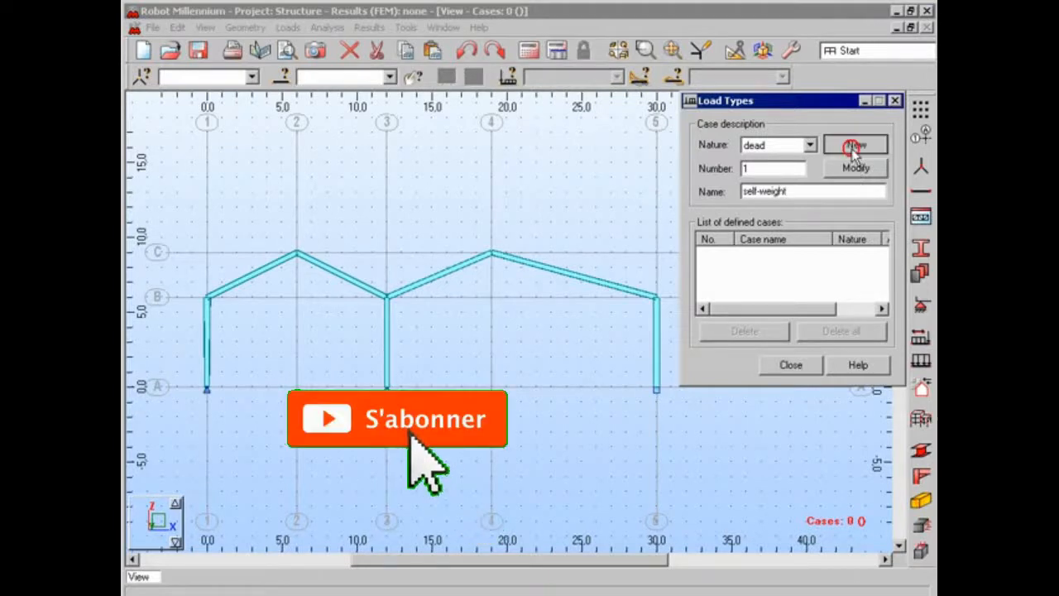
pyautogui.doubleClick(821, 190)
pyautogui.write('dead')
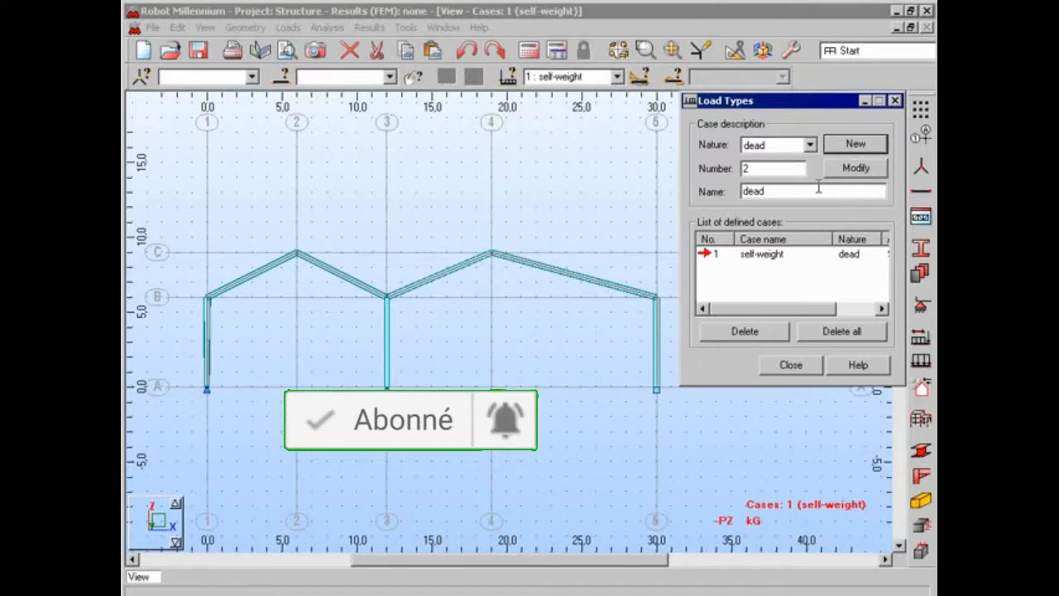
pyautogui.click(834, 144)
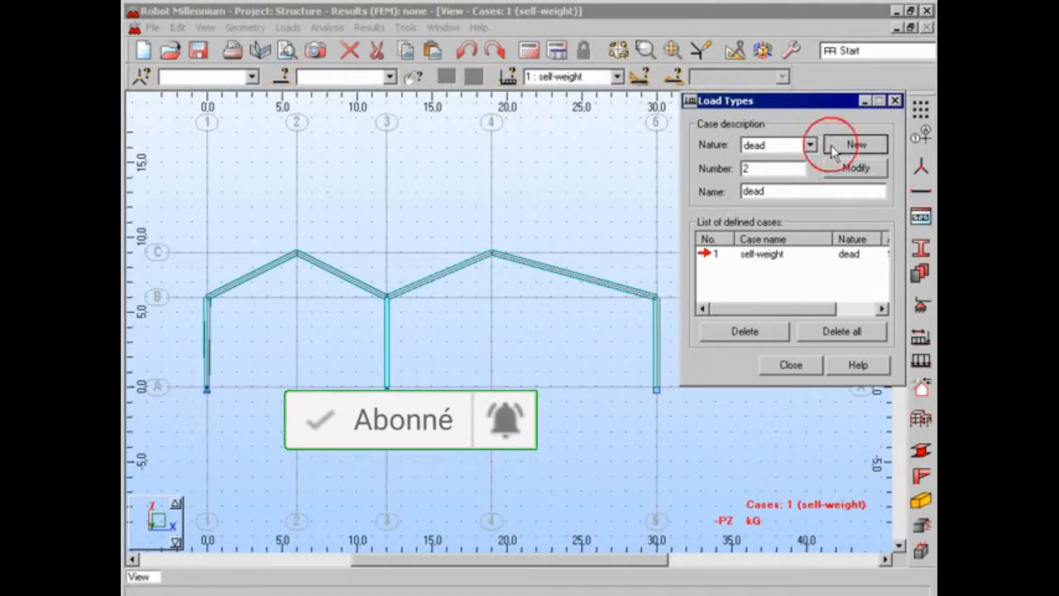
# Step: Create a load case of wind nature named "wind"
pyautogui.click(811, 145)
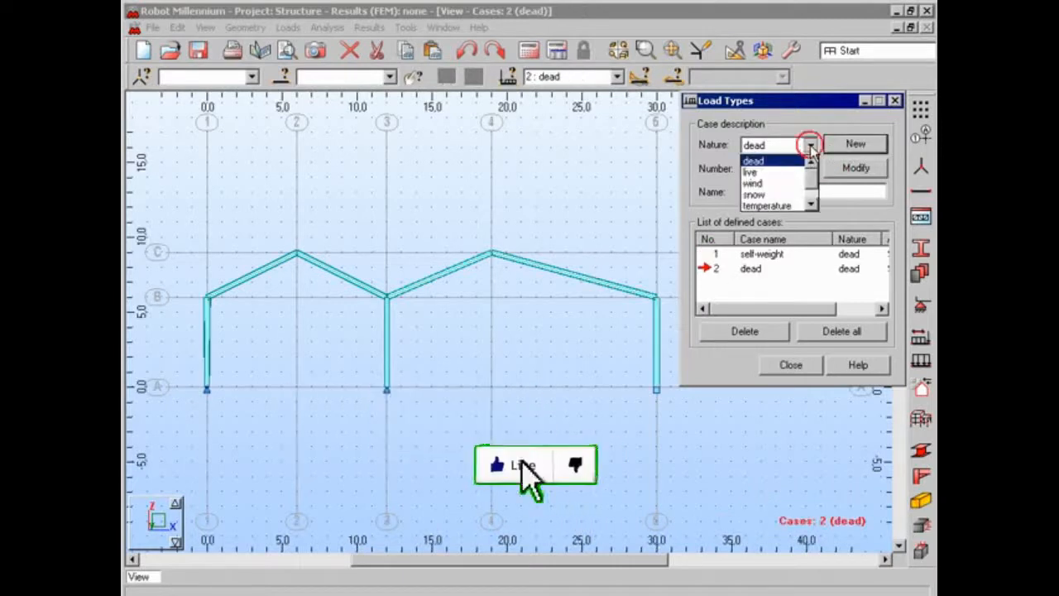
pyautogui.click(773, 183)
pyautogui.doubleClick(793, 190)
pyautogui.write('wind')
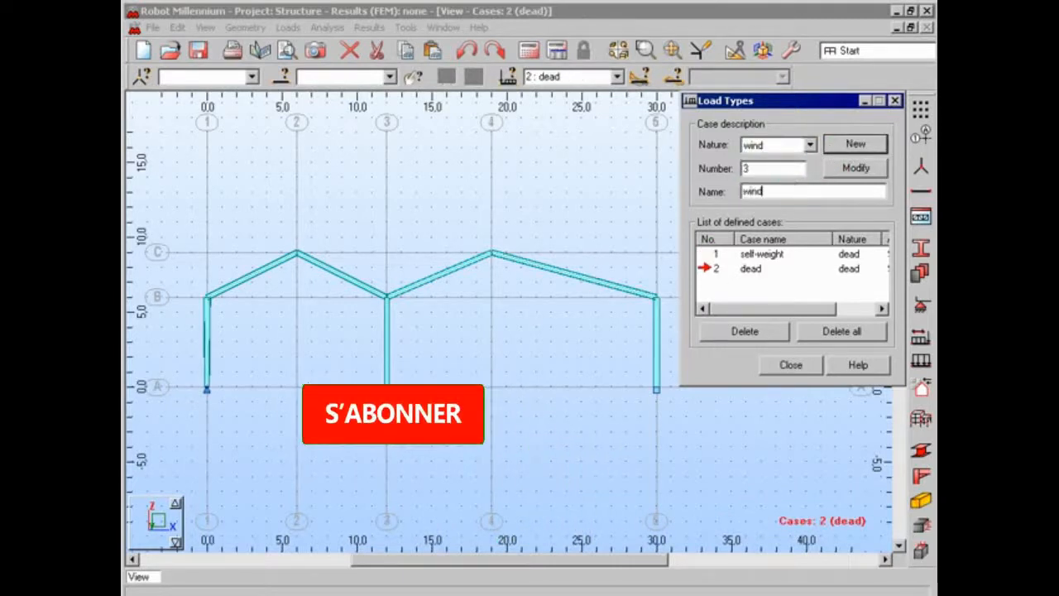
pyautogui.click(848, 148)
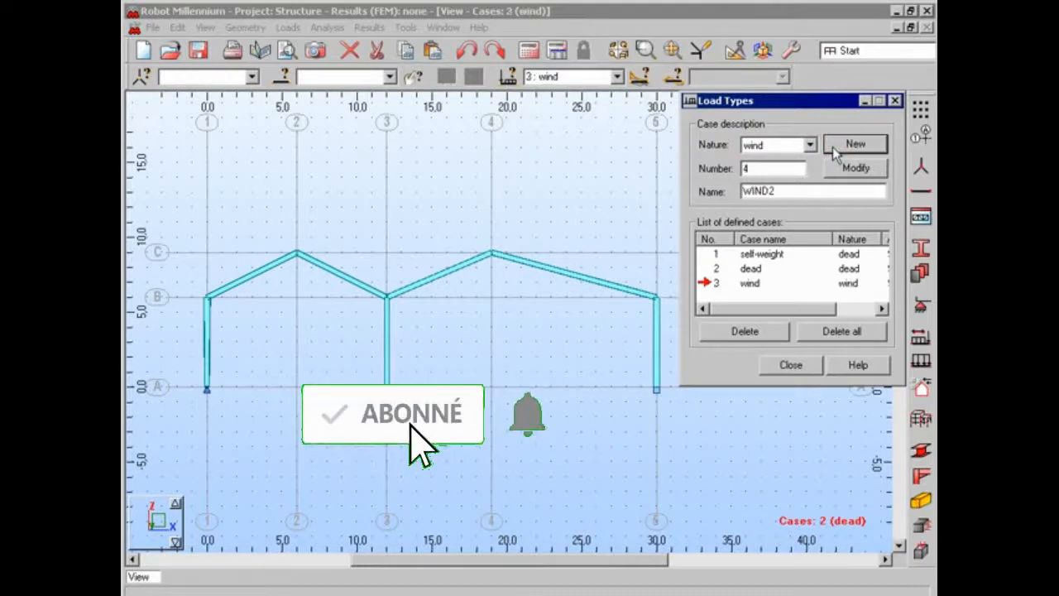
# Step: Create a load case of snow nature named "snow" and finish defining load types
pyautogui.click(810, 145)
pyautogui.click(804, 170)
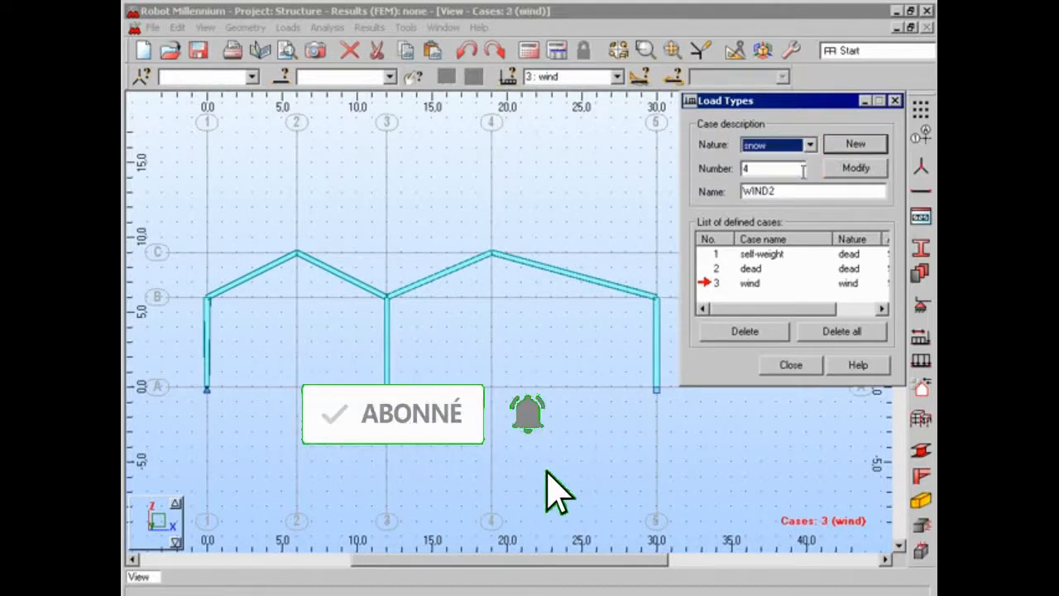
pyautogui.click(801, 188)
pyautogui.doubleClick(801, 189)
pyautogui.write('snow')
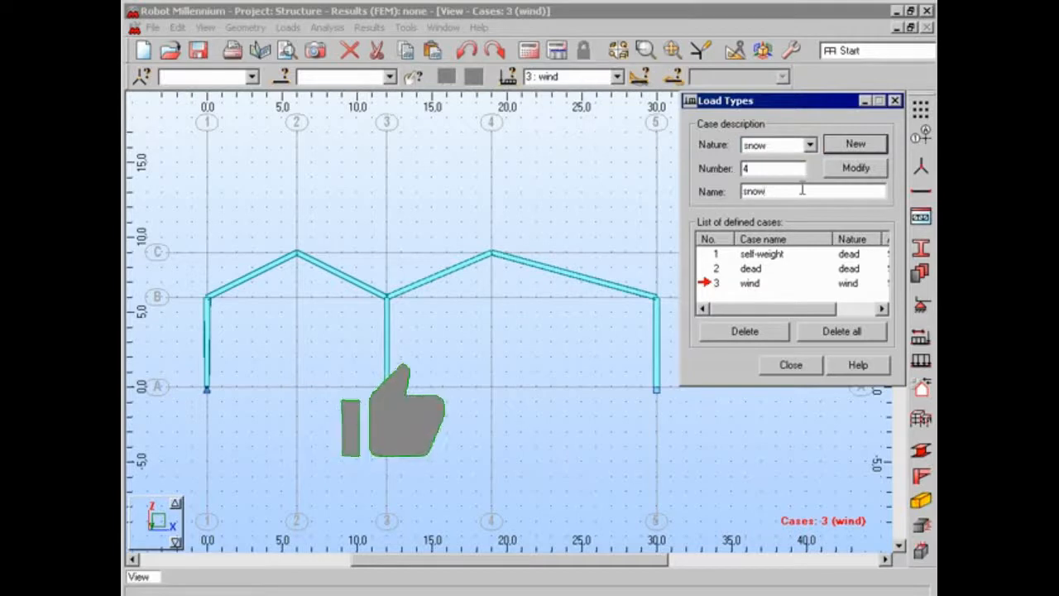
pyautogui.click(848, 149)
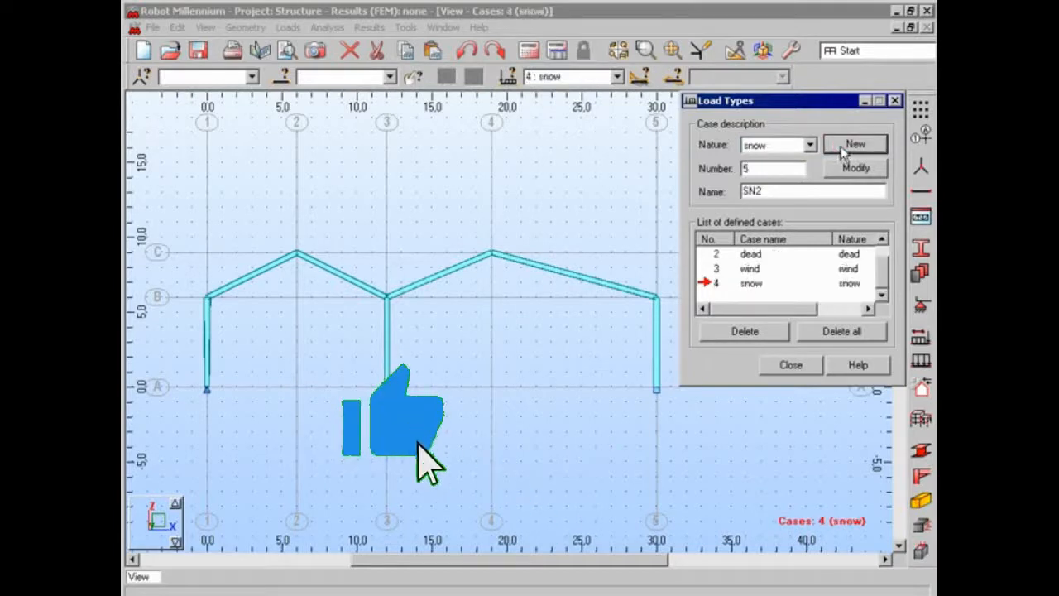
pyautogui.click(791, 365)
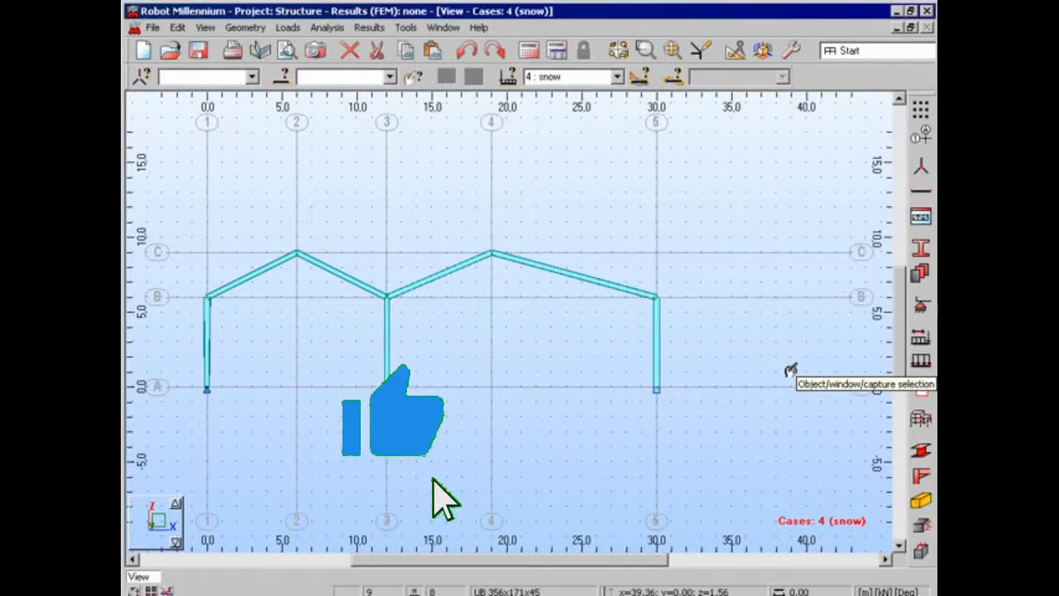
# Step: In the dead case, apply a nodal force of Z = -1.00 kN to the top nodes of the columns on axes 1 and 5
pyautogui.click(919, 363)
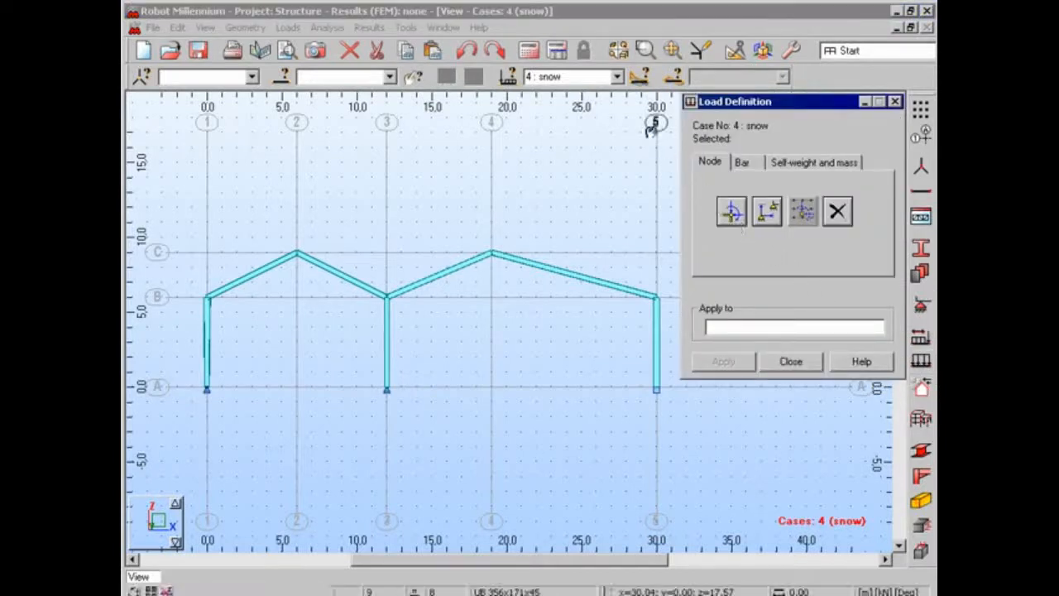
pyautogui.click(616, 76)
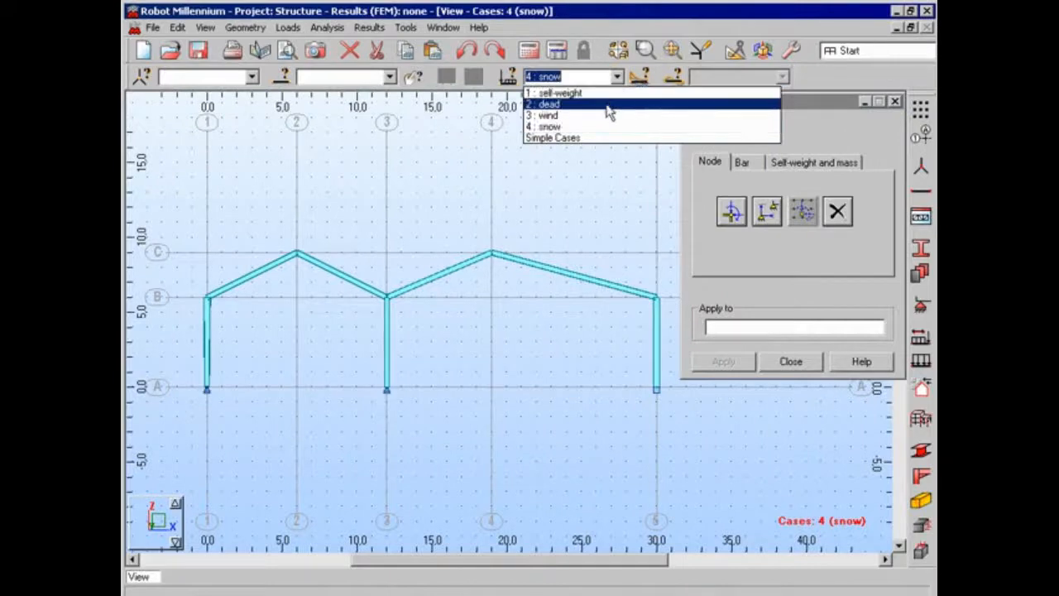
pyautogui.click(606, 105)
pyautogui.click(732, 212)
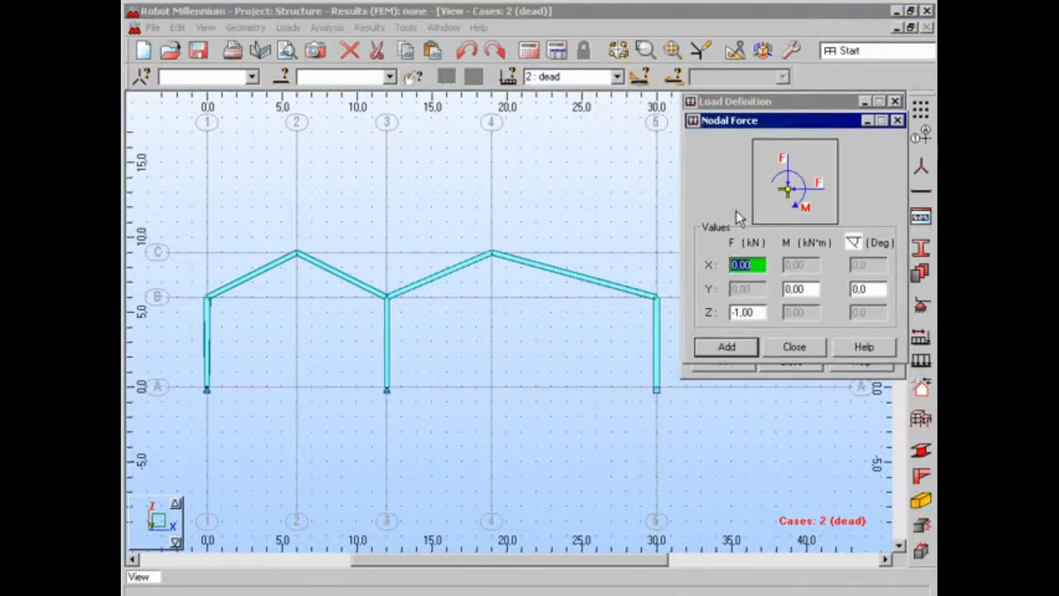
pyautogui.click(720, 348)
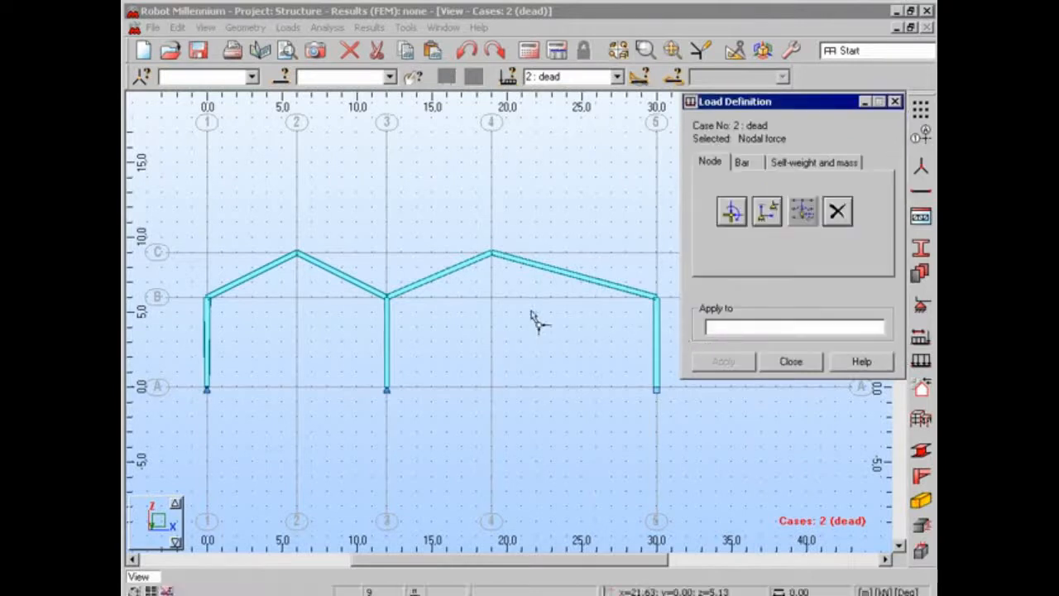
pyautogui.click(207, 298)
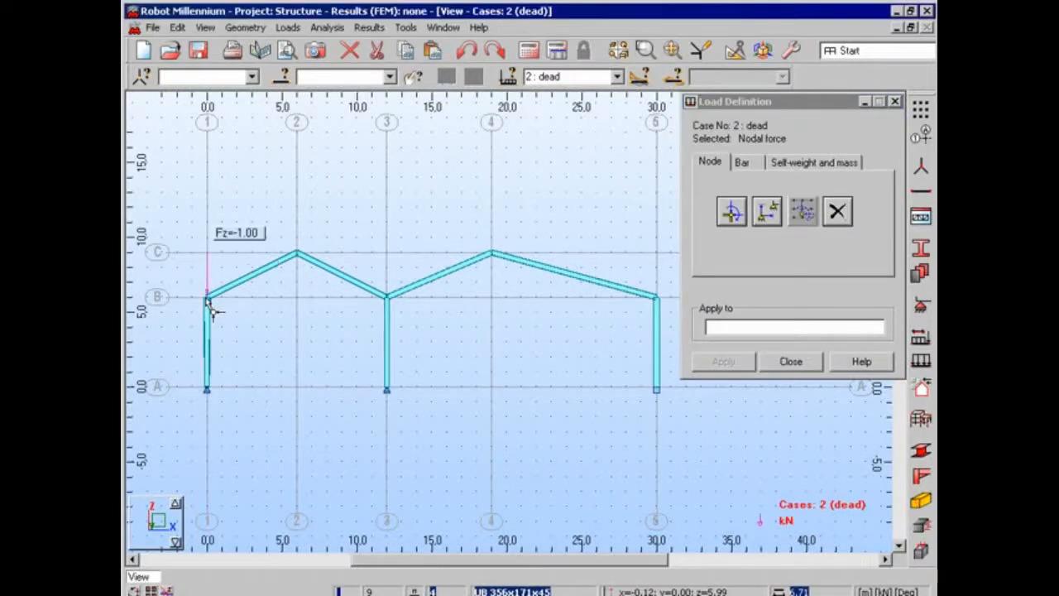
pyautogui.click(657, 300)
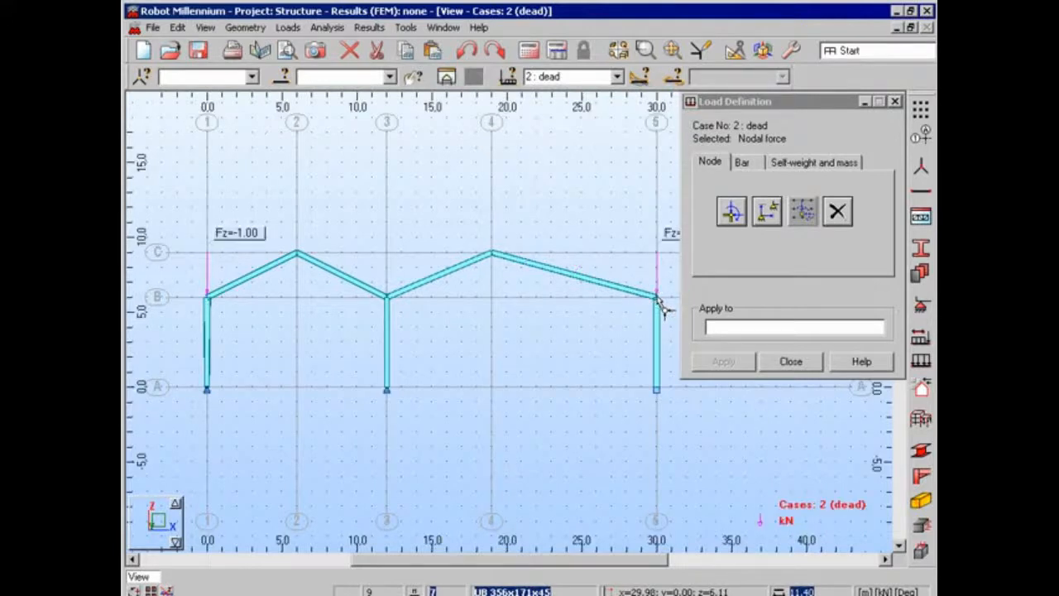
# Step: Apply two dead-case bar forces of Z = -2 kN, positioned by relative coordinate, on the rafter between axes 1 and 2
pyautogui.click(742, 163)
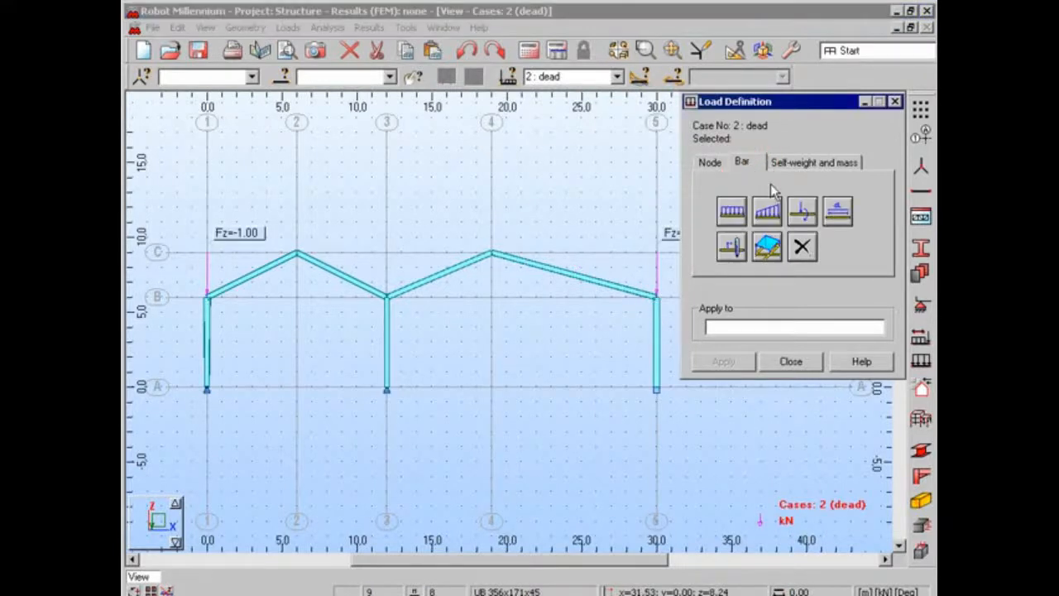
pyautogui.click(800, 212)
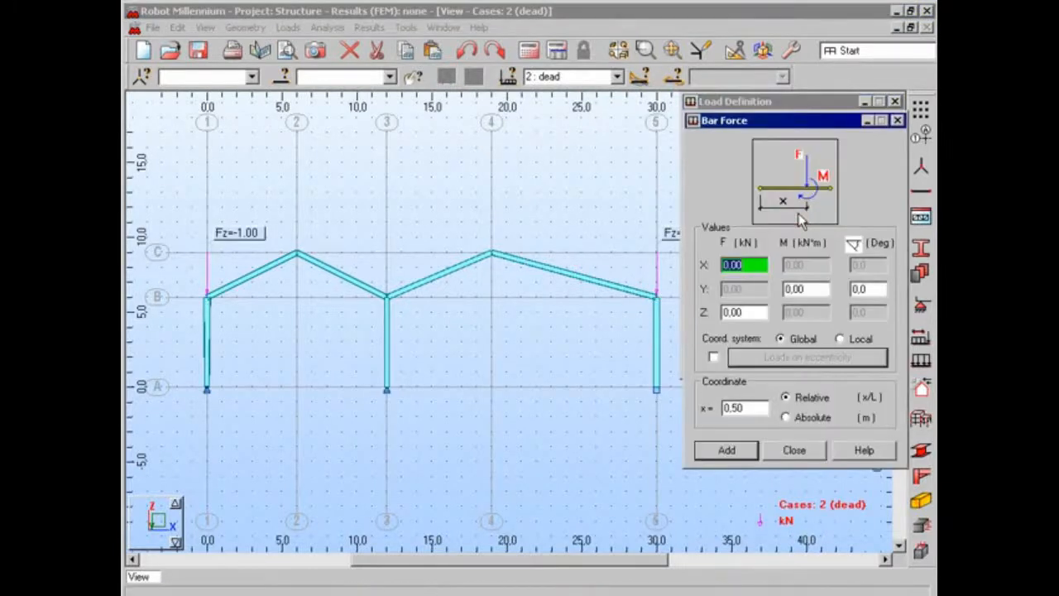
pyautogui.click(755, 314)
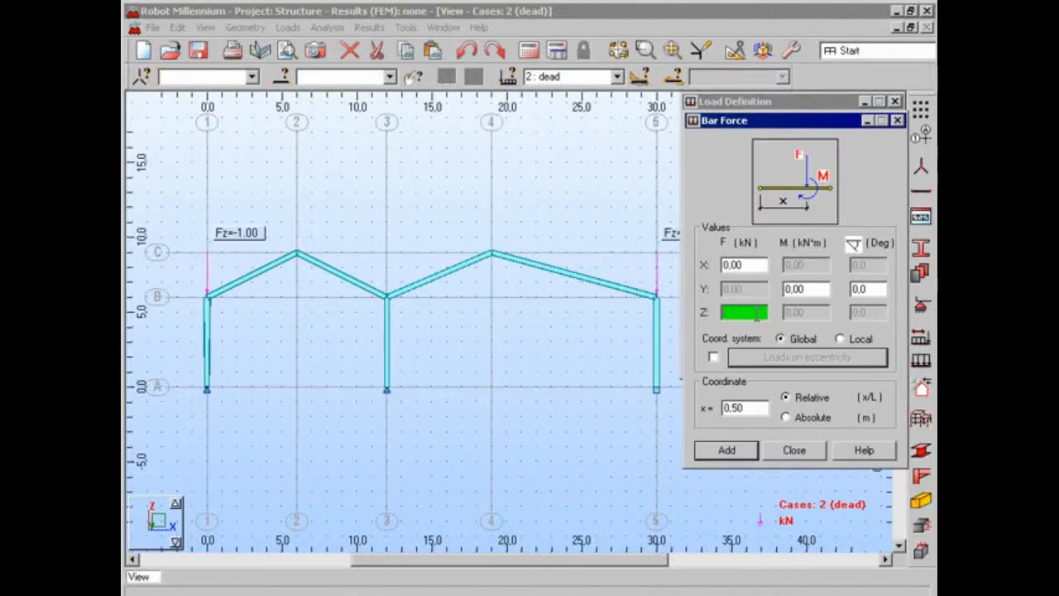
pyautogui.write('-2')
pyautogui.click(747, 405)
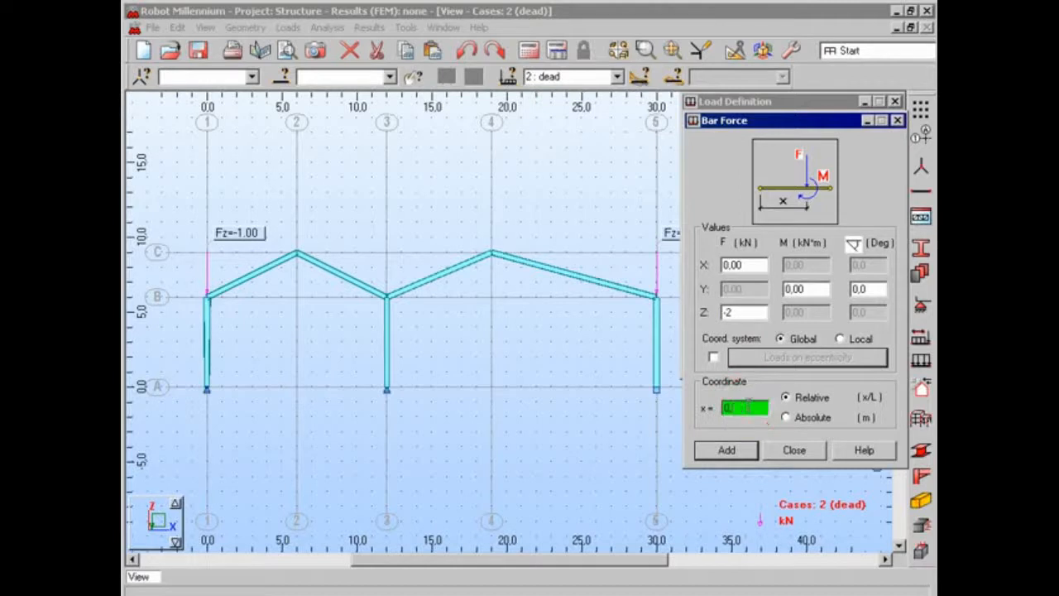
pyautogui.click(732, 457)
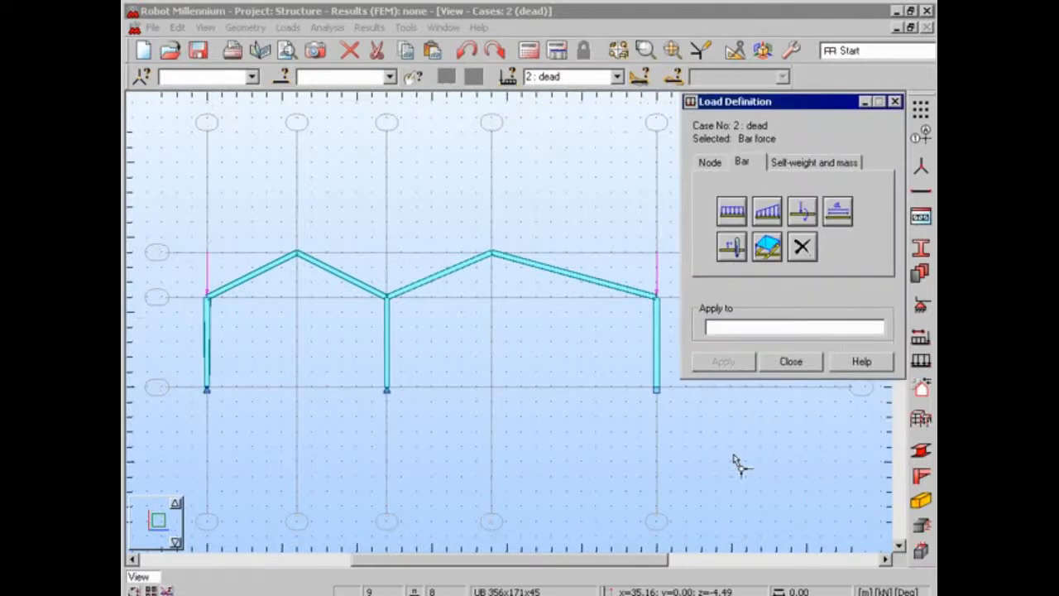
pyautogui.click(230, 287)
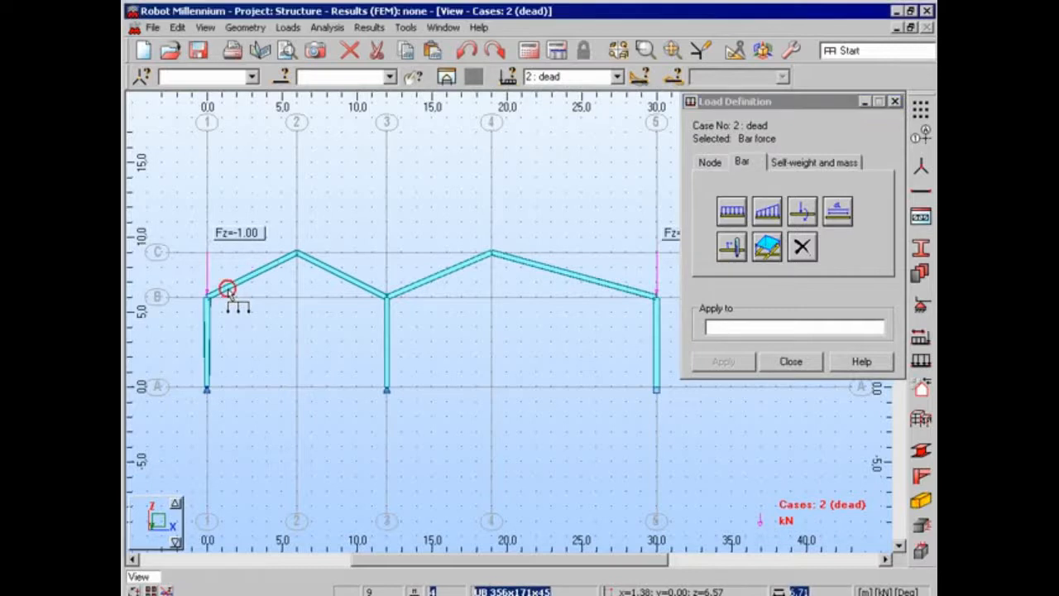
pyautogui.click(271, 271)
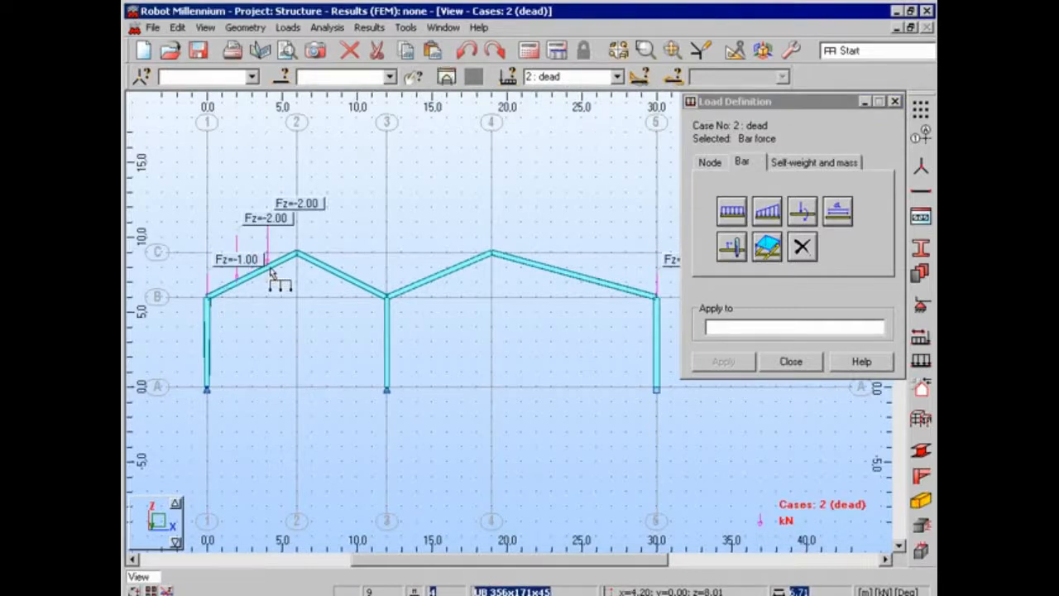
# Step: Hide the load values in the view's display settings while keeping the load symbols
pyautogui.rightClick(319, 308)
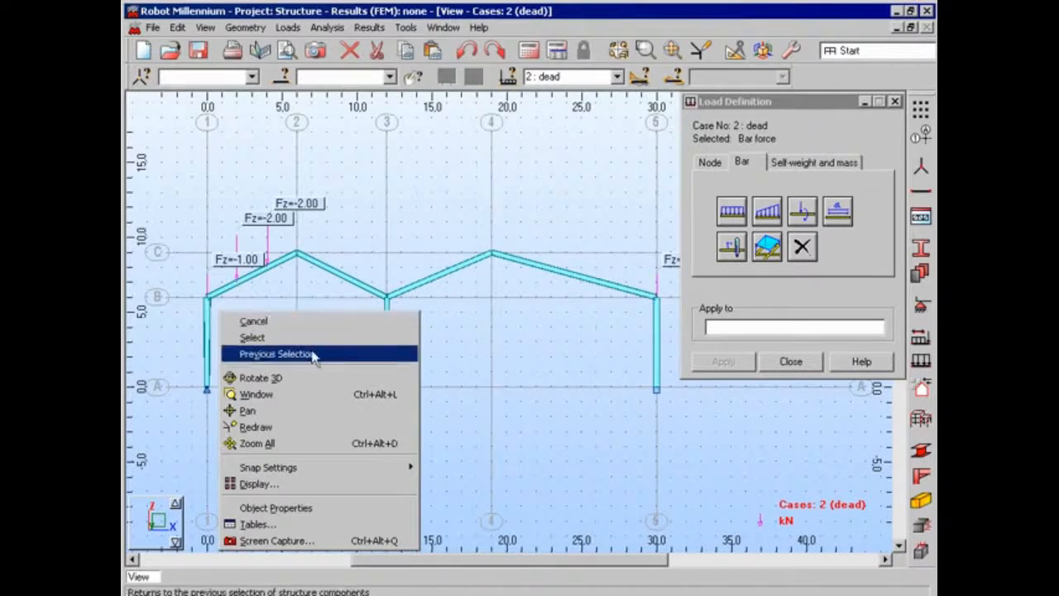
pyautogui.click(263, 484)
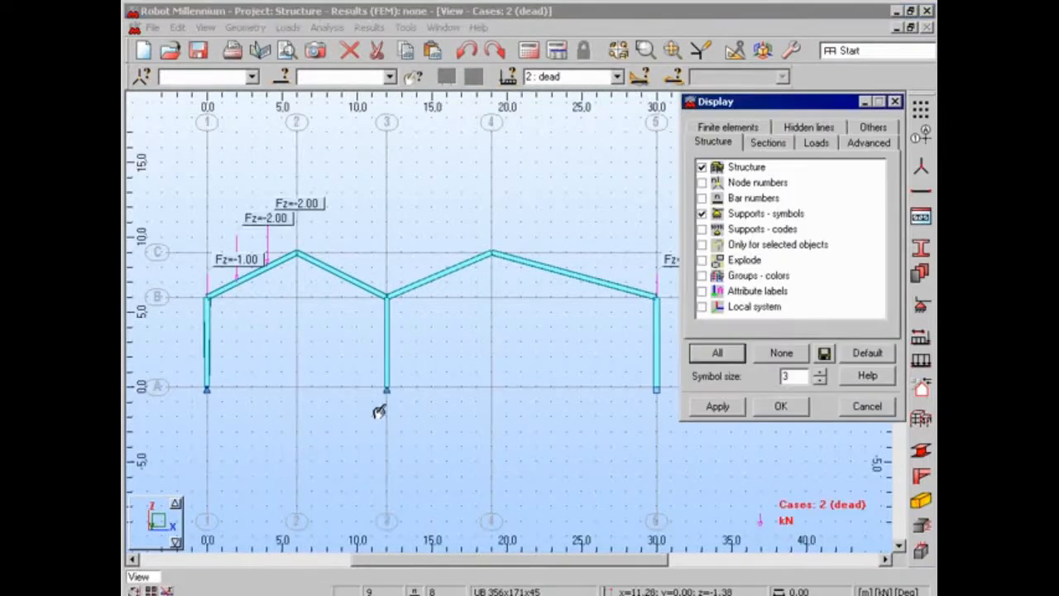
pyautogui.click(814, 144)
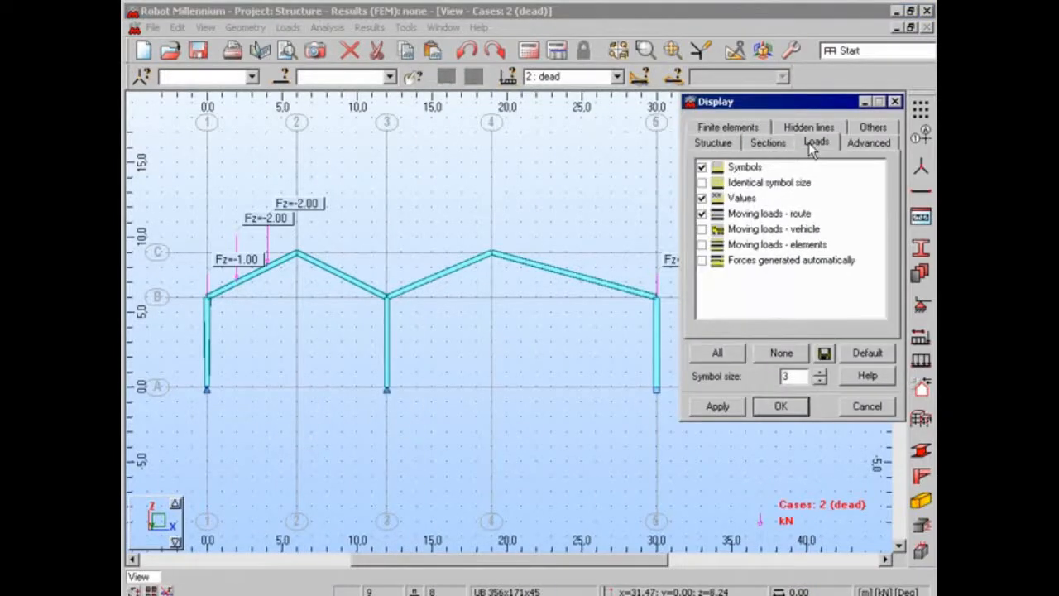
pyautogui.click(702, 199)
pyautogui.click(718, 406)
pyautogui.click(779, 407)
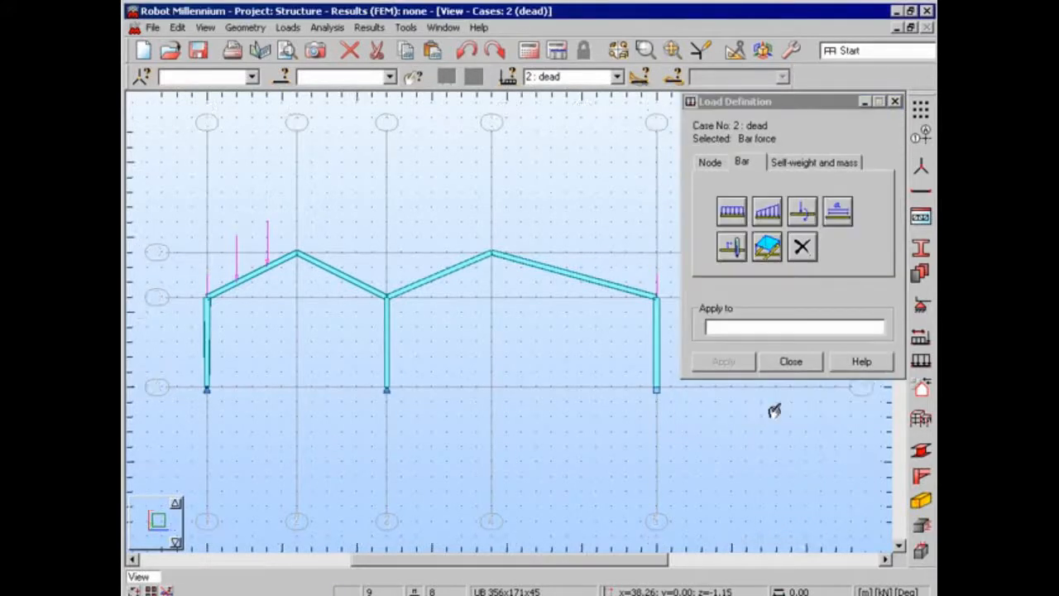
# Step: Add the remaining dead-case bar forces along the rafters and nodal forces at the ridge nodes on axes 2 and 4
pyautogui.click(800, 217)
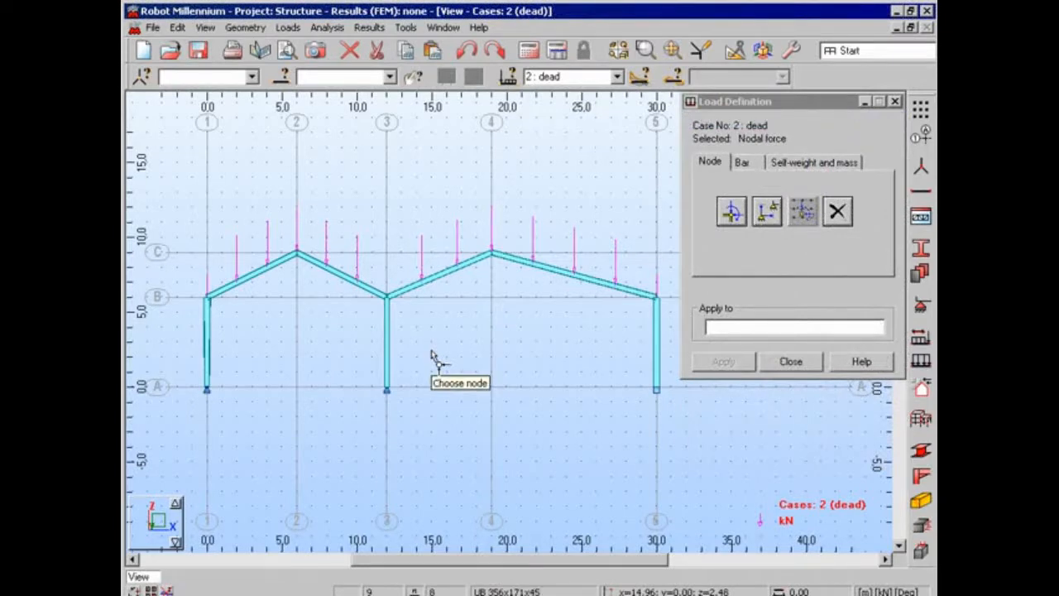
# Step: In the wind case, apply a uniform load of X = 5 kN/m in the global system to the column on axis 1
pyautogui.click(618, 78)
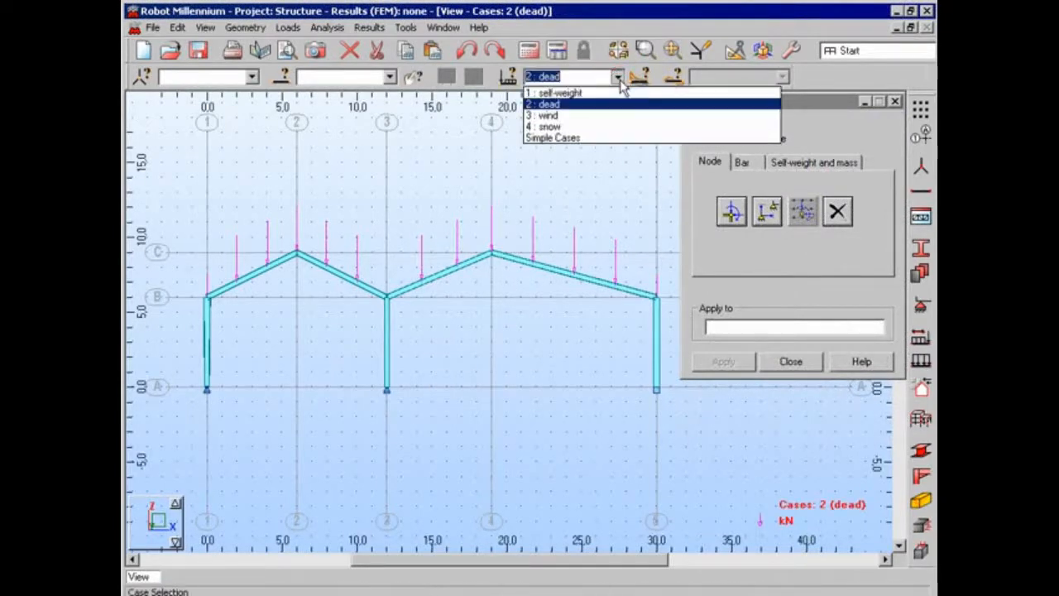
pyautogui.click(599, 117)
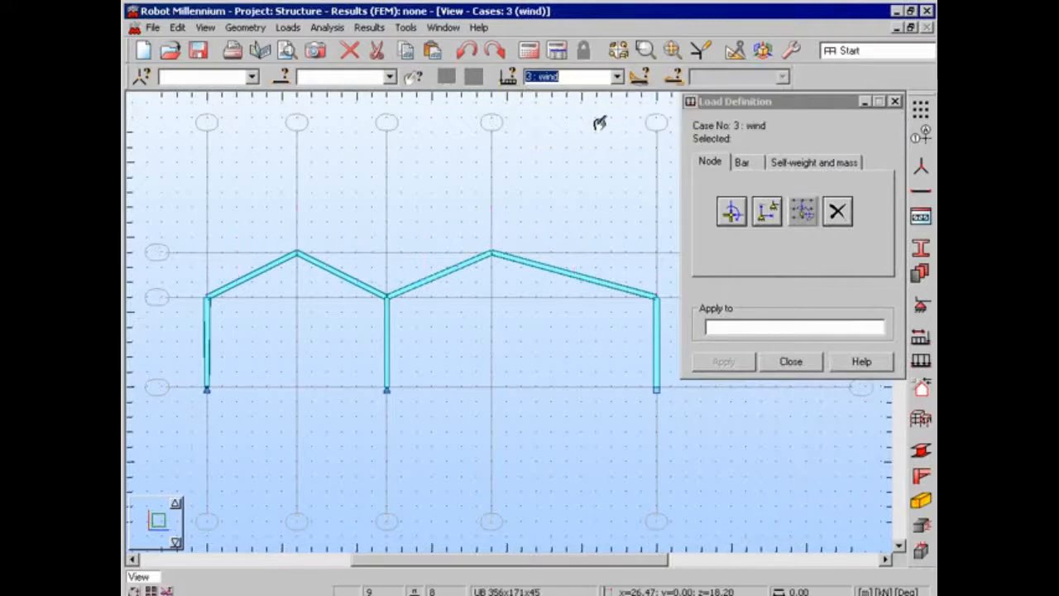
pyautogui.click(741, 162)
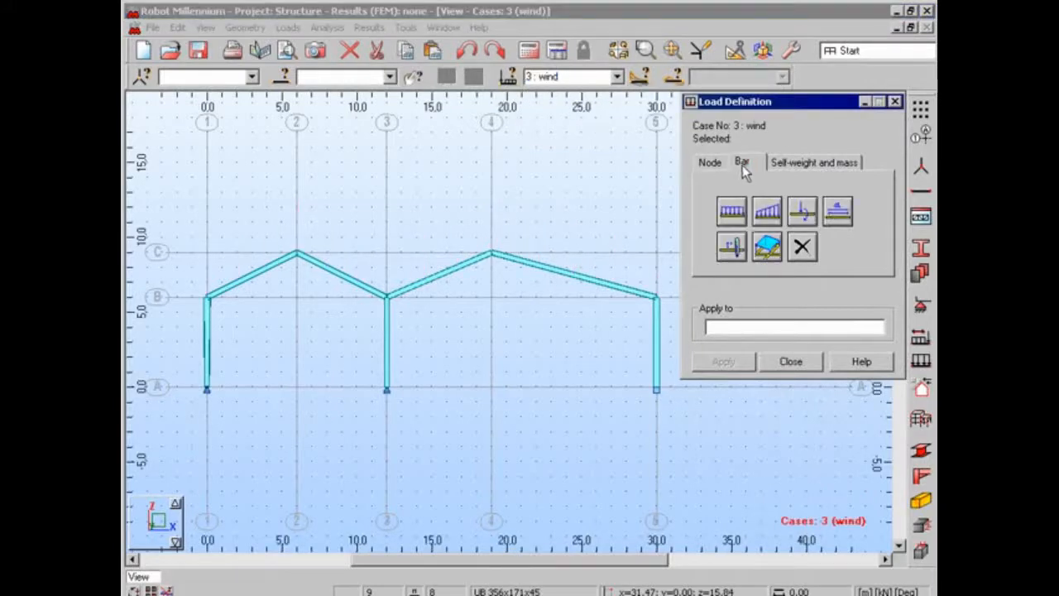
pyautogui.click(732, 213)
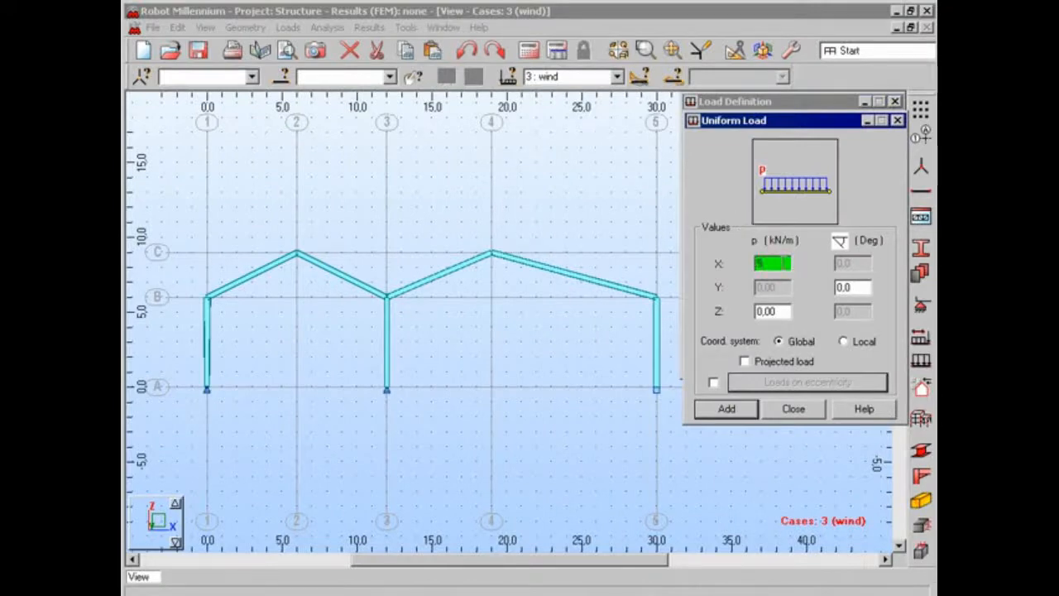
pyautogui.click(726, 409)
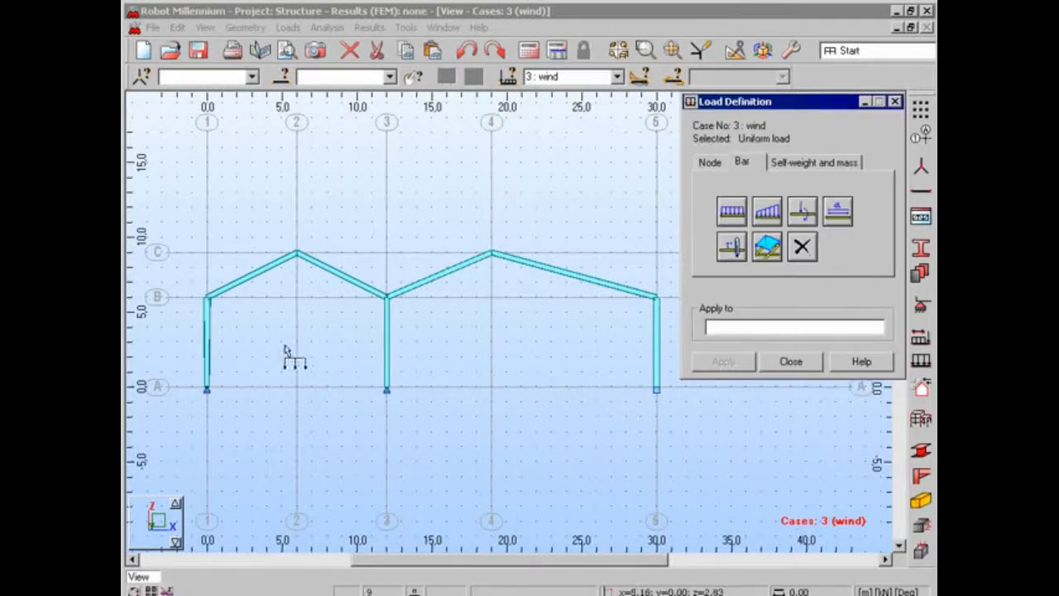
pyautogui.click(209, 344)
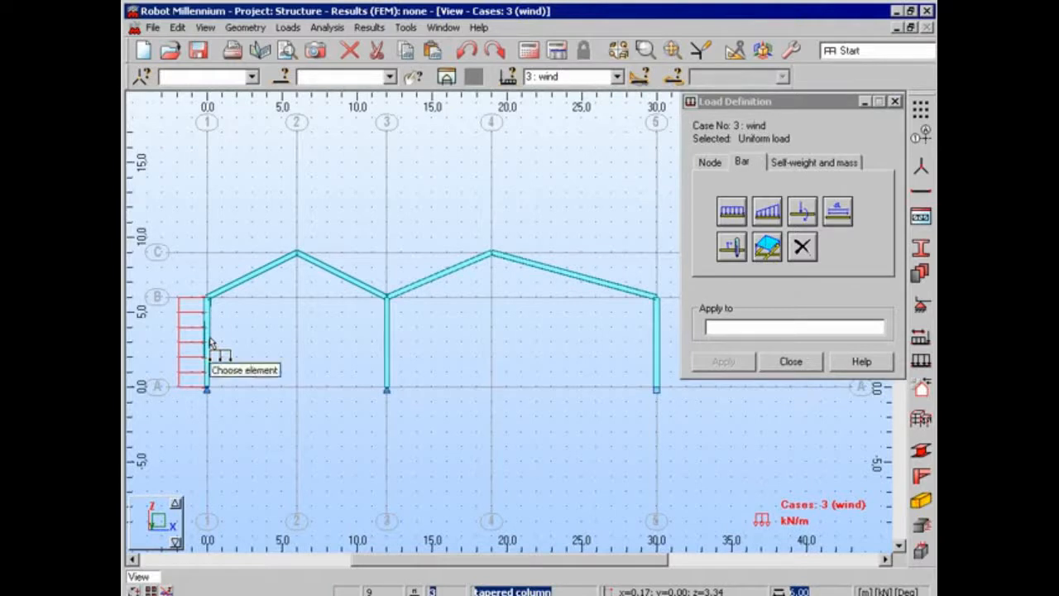
# Step: Add wind-case uniform loads to the column on axis 5 and, with Z = 3 kN/m in the local system, to all four rafters
pyautogui.click(732, 212)
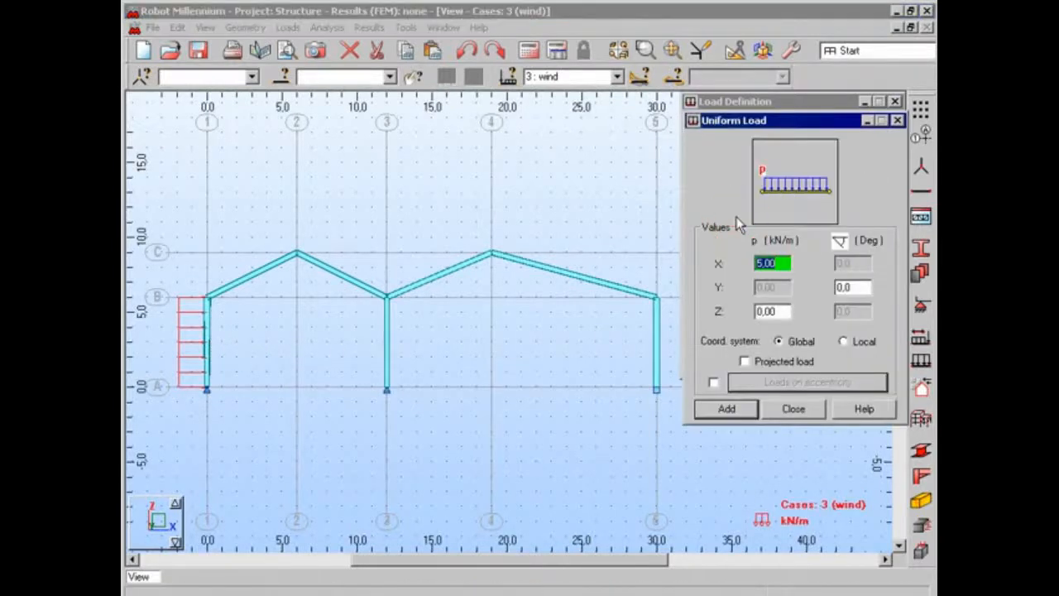
pyautogui.press('Return')
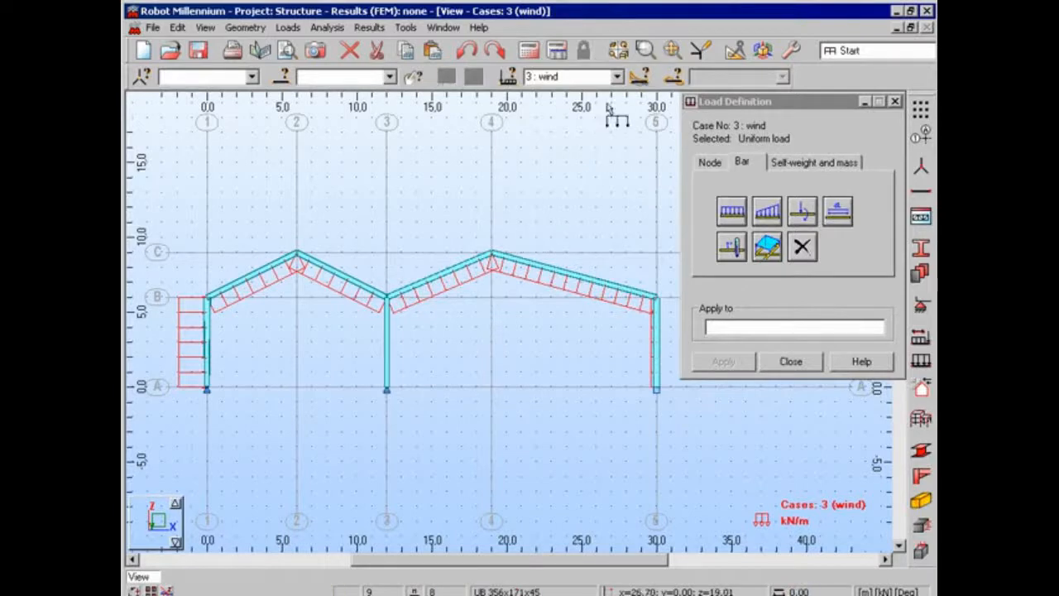
# Step: In the snow case, apply a uniform load of Z = -2.5 kN/m in the global system to all four rafters
pyautogui.click(617, 76)
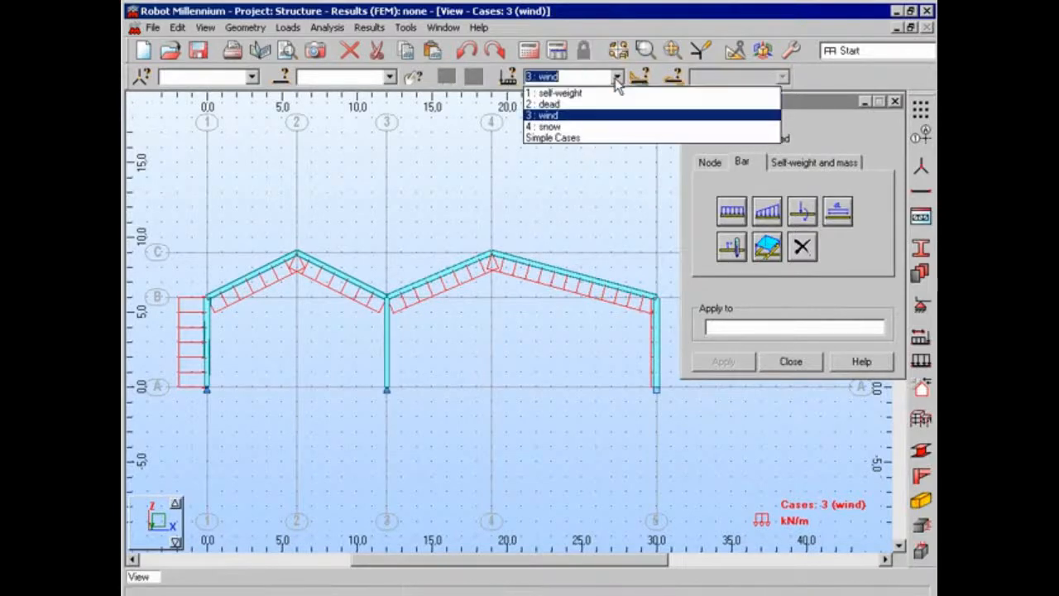
pyautogui.click(616, 128)
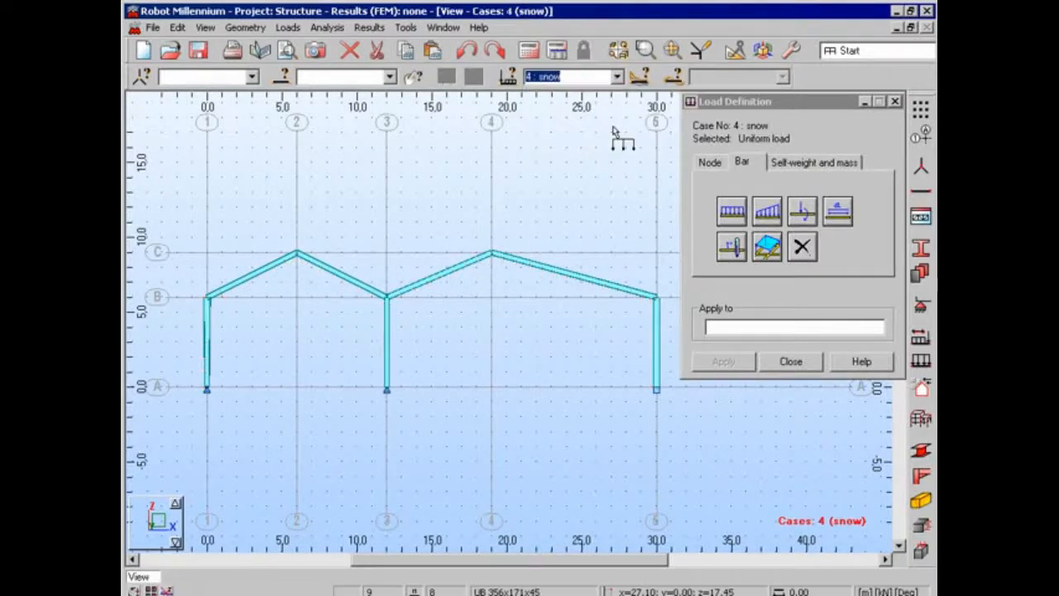
pyautogui.click(731, 213)
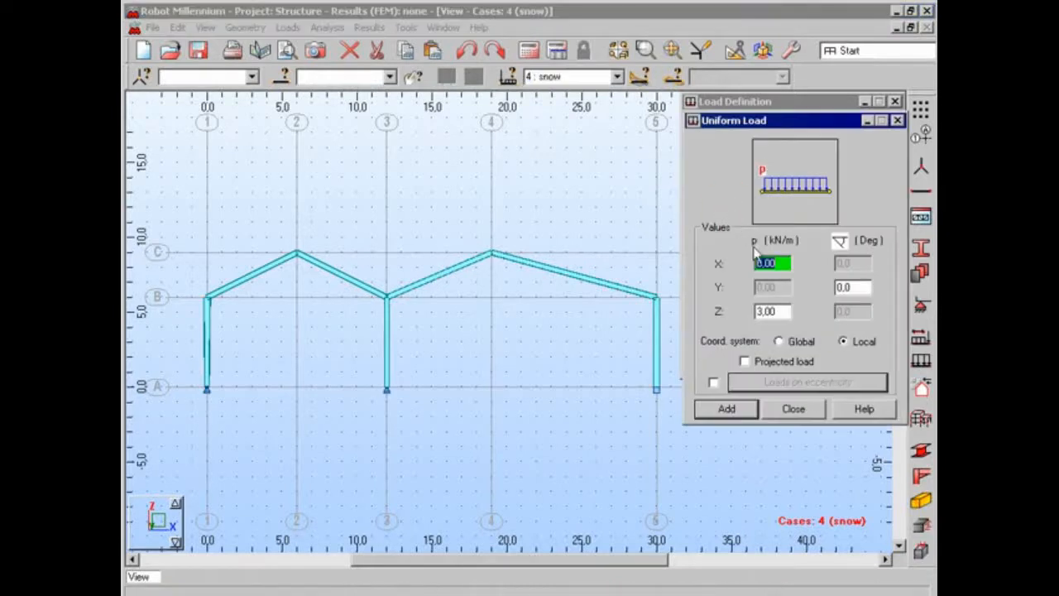
pyautogui.click(774, 311)
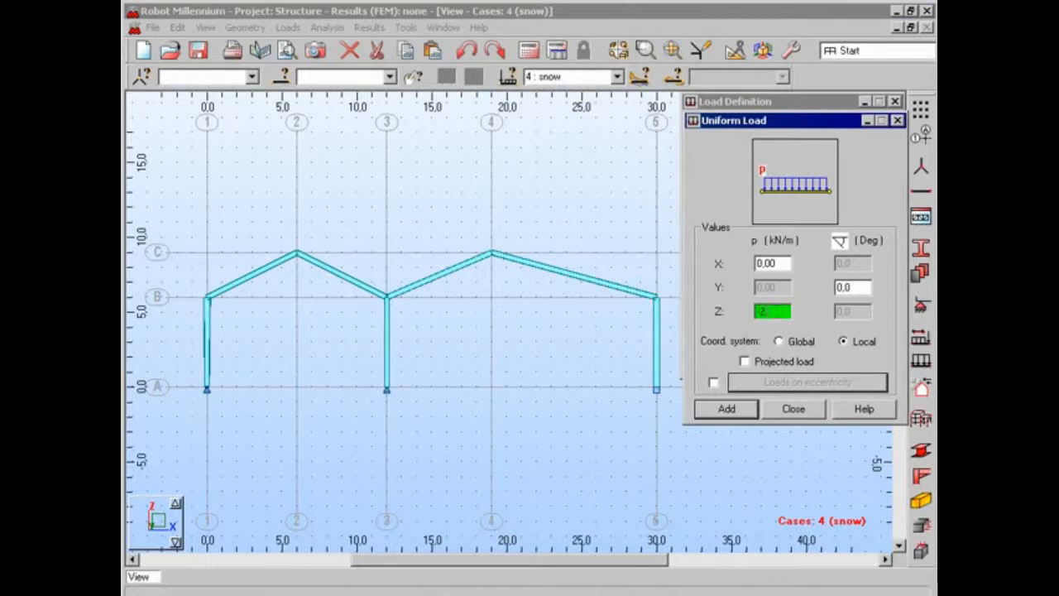
pyautogui.click(780, 342)
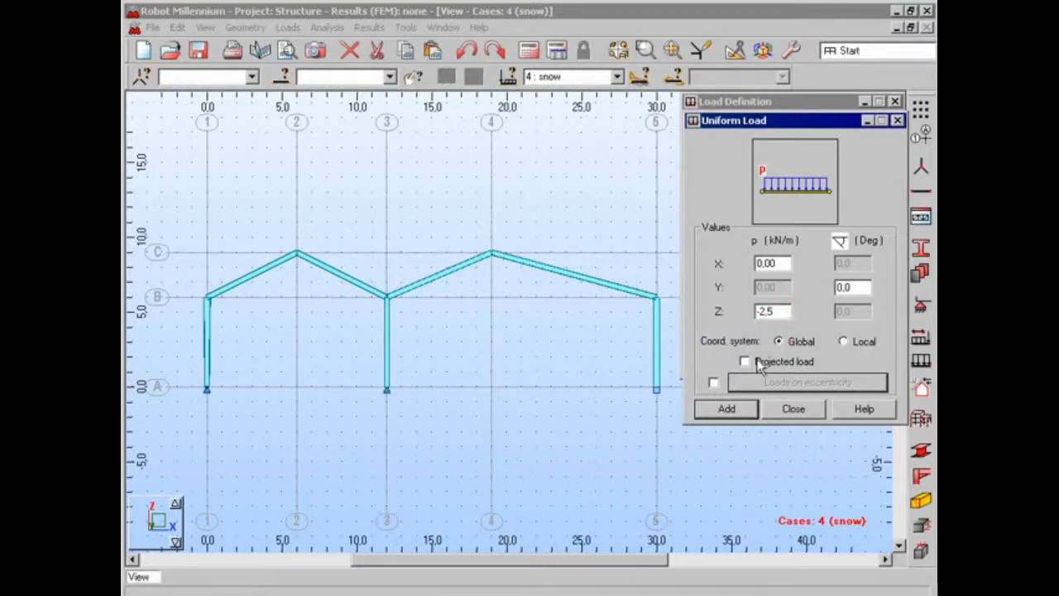
pyautogui.click(726, 408)
pyautogui.click(273, 269)
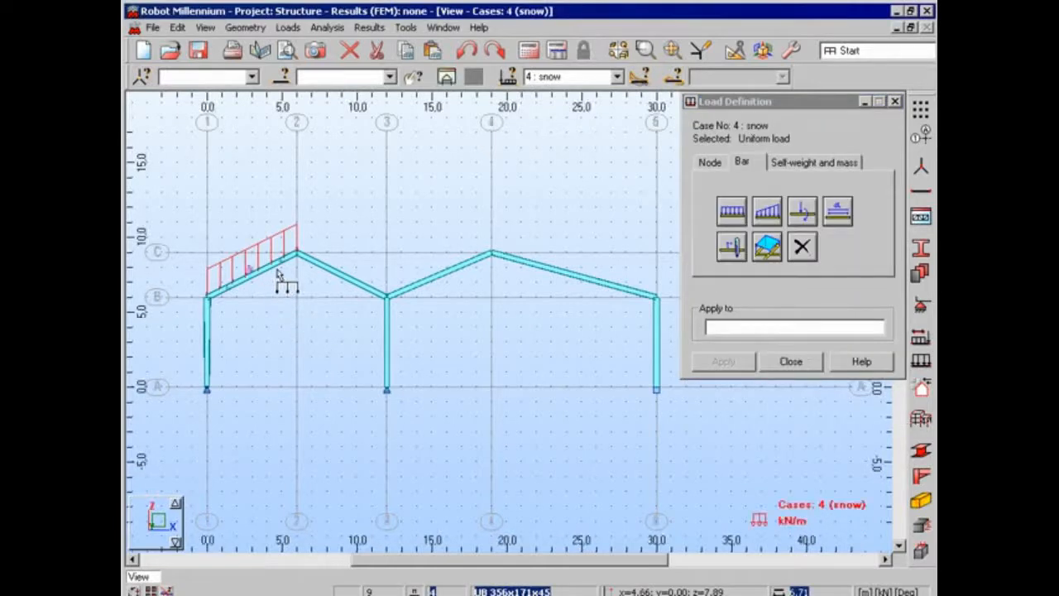
pyautogui.click(331, 276)
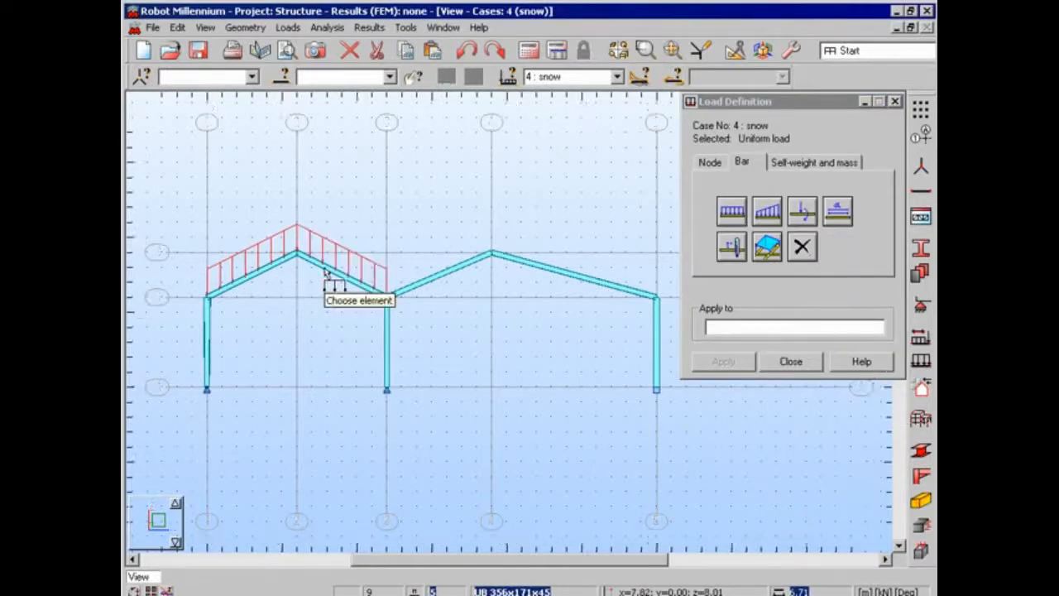
pyautogui.click(425, 282)
pyautogui.click(522, 265)
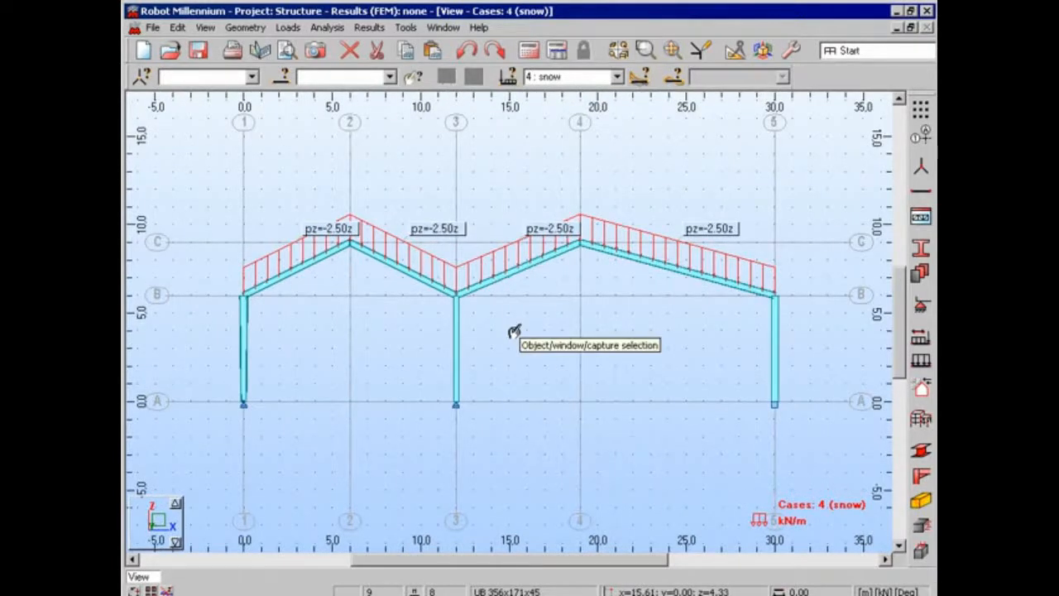
# Step: Turn off the display of load symbols and the grid in the structure view
pyautogui.rightClick(513, 331)
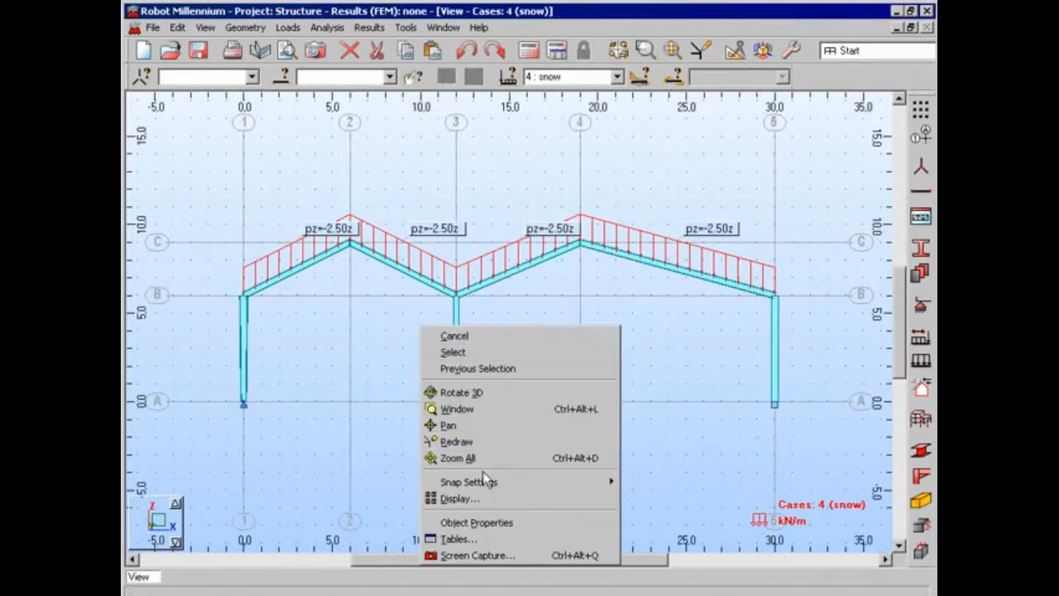
pyautogui.click(465, 499)
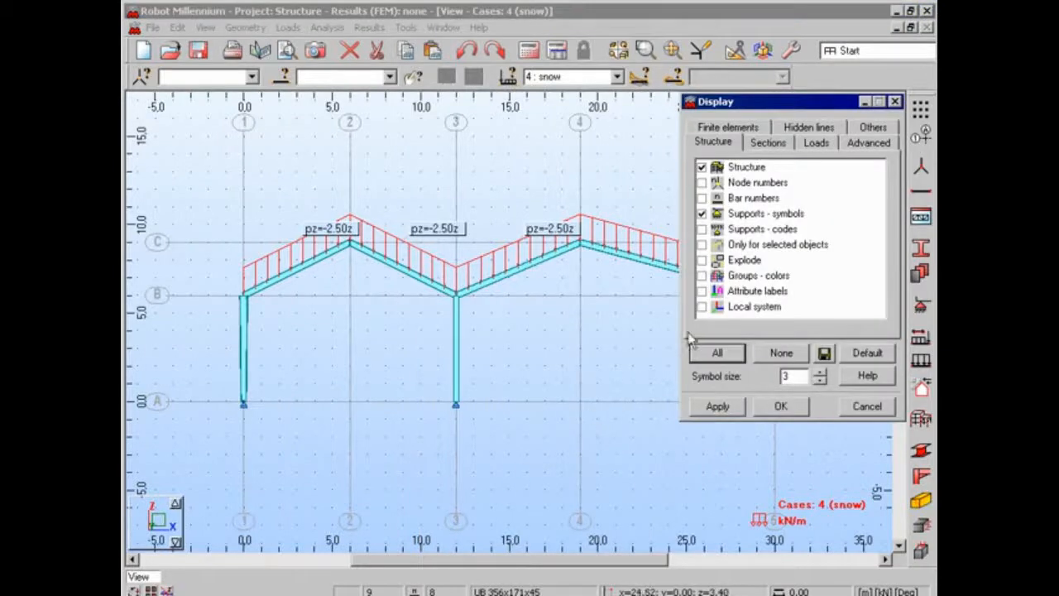
pyautogui.click(815, 144)
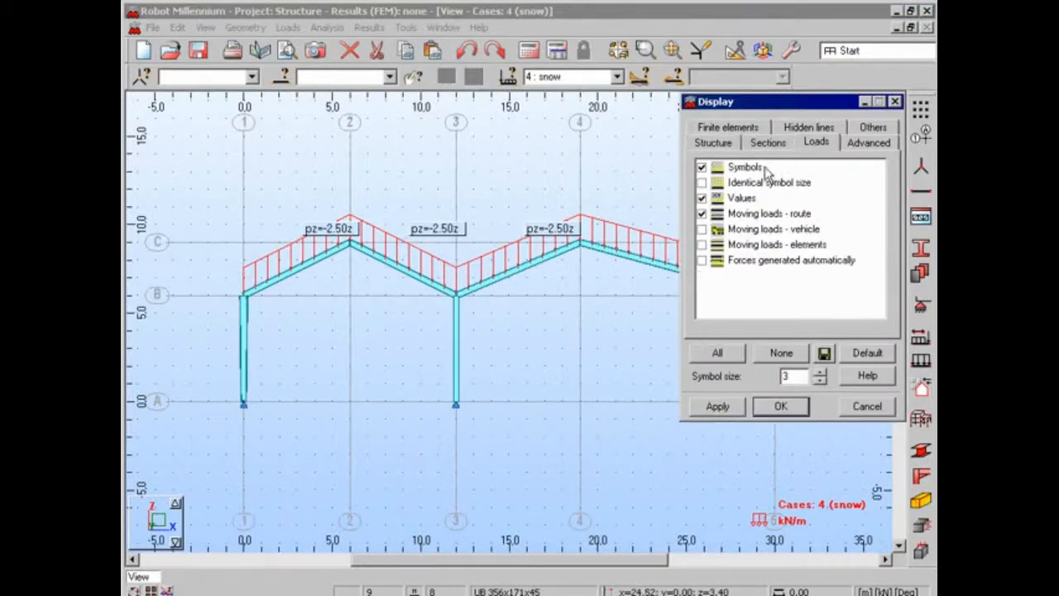
pyautogui.click(702, 168)
pyautogui.click(713, 407)
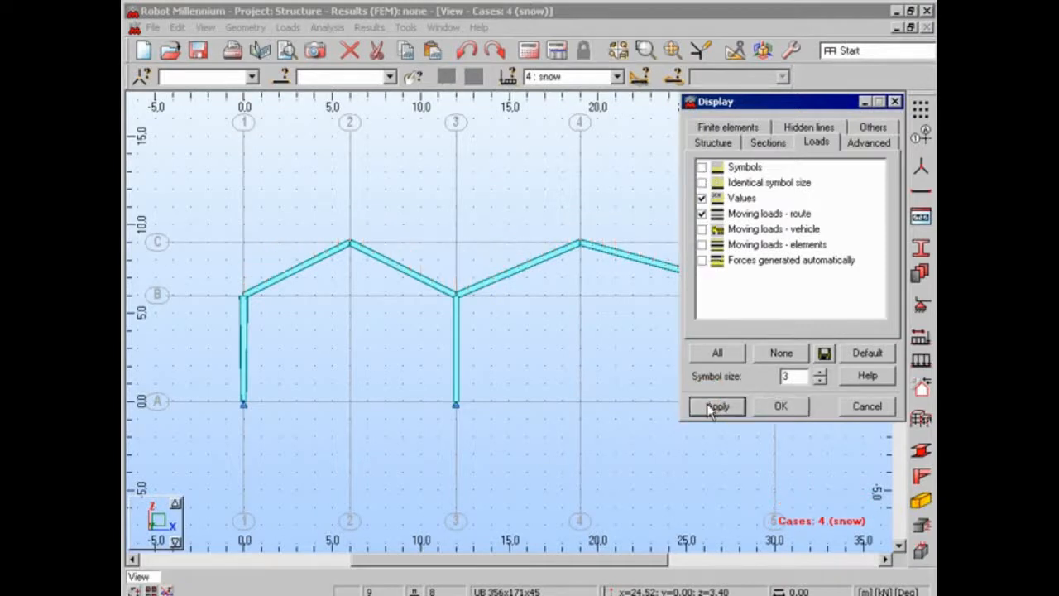
pyautogui.click(870, 129)
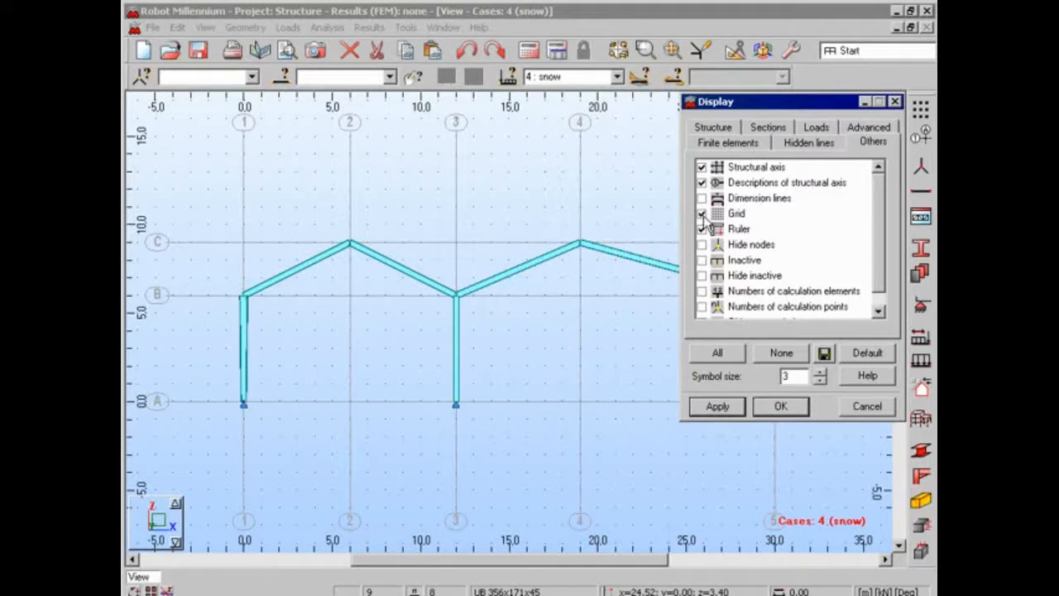
pyautogui.click(715, 407)
pyautogui.click(780, 406)
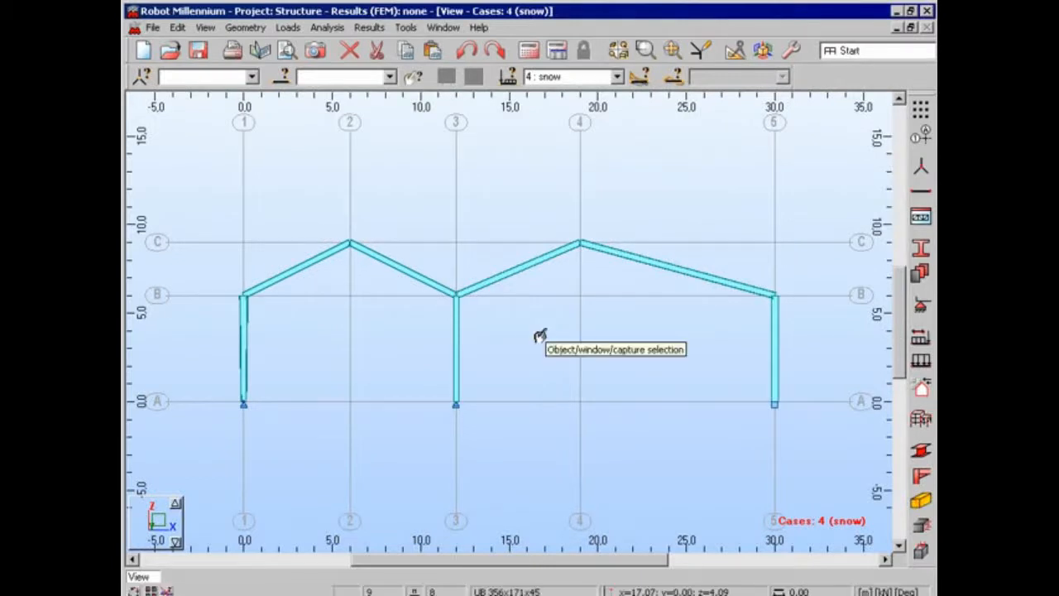
# Step: Run the structural calculations and display the FZ force diagram on the bars for the snow case
pyautogui.click(531, 52)
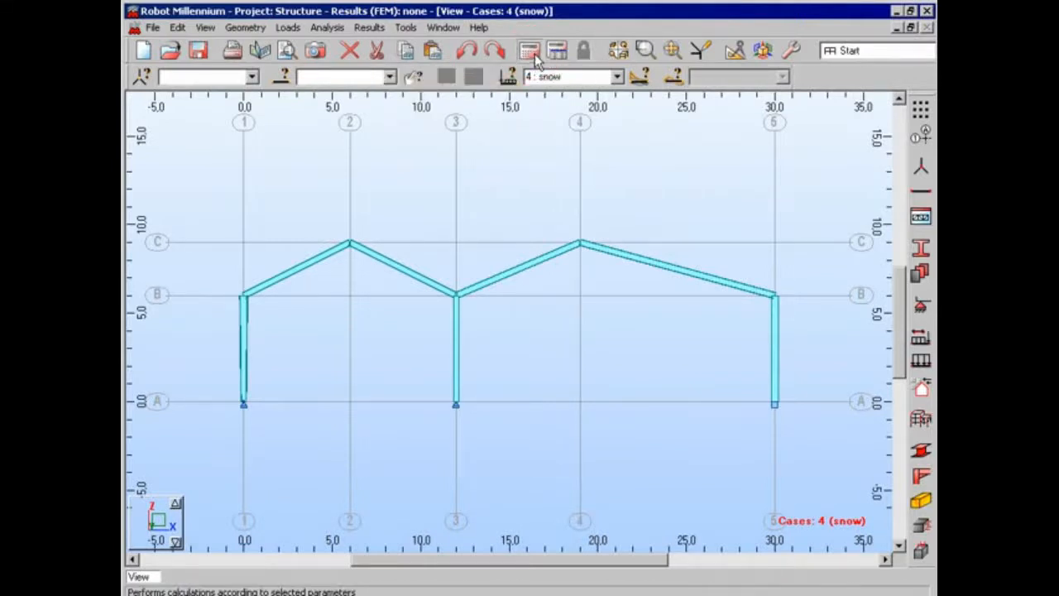
pyautogui.click(369, 27)
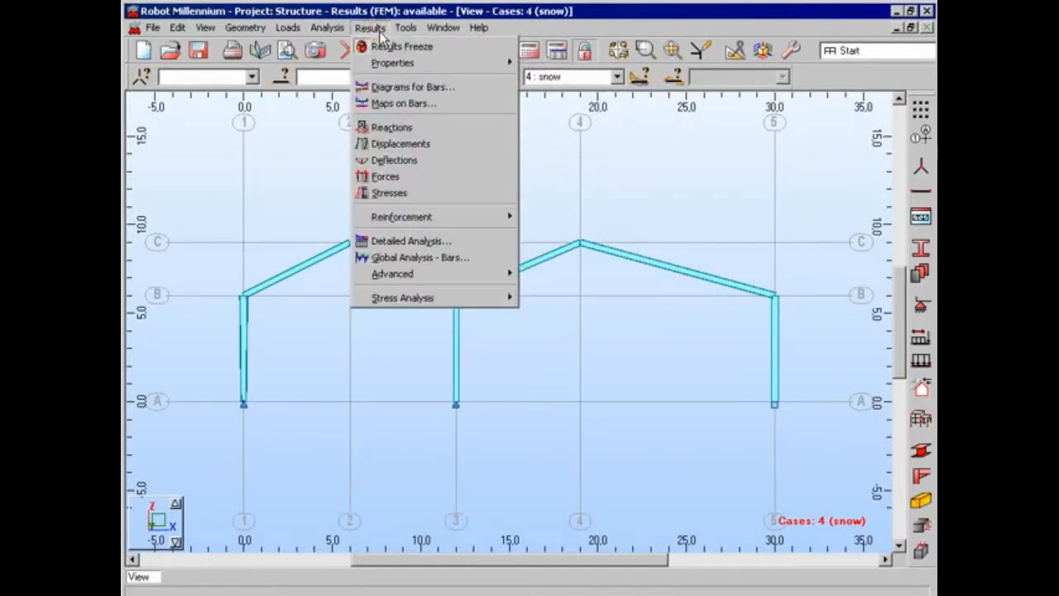
pyautogui.click(385, 87)
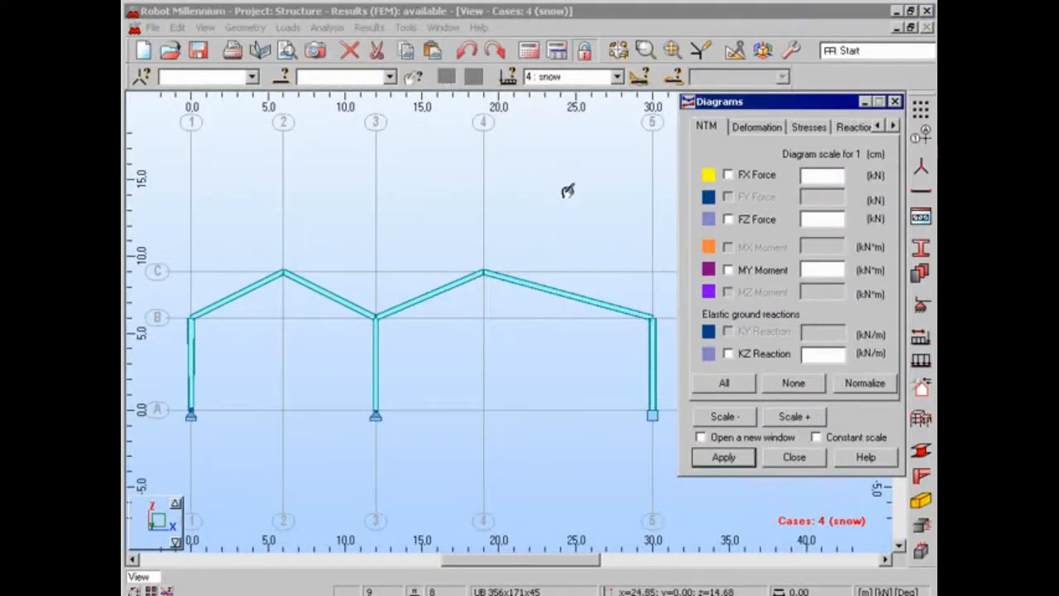
pyautogui.click(727, 219)
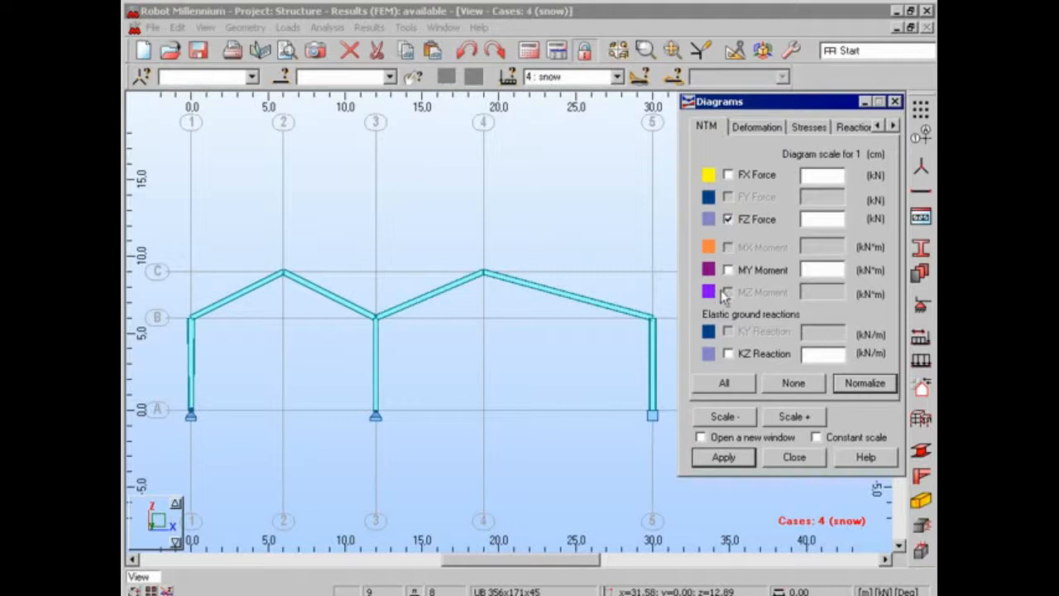
pyautogui.click(721, 457)
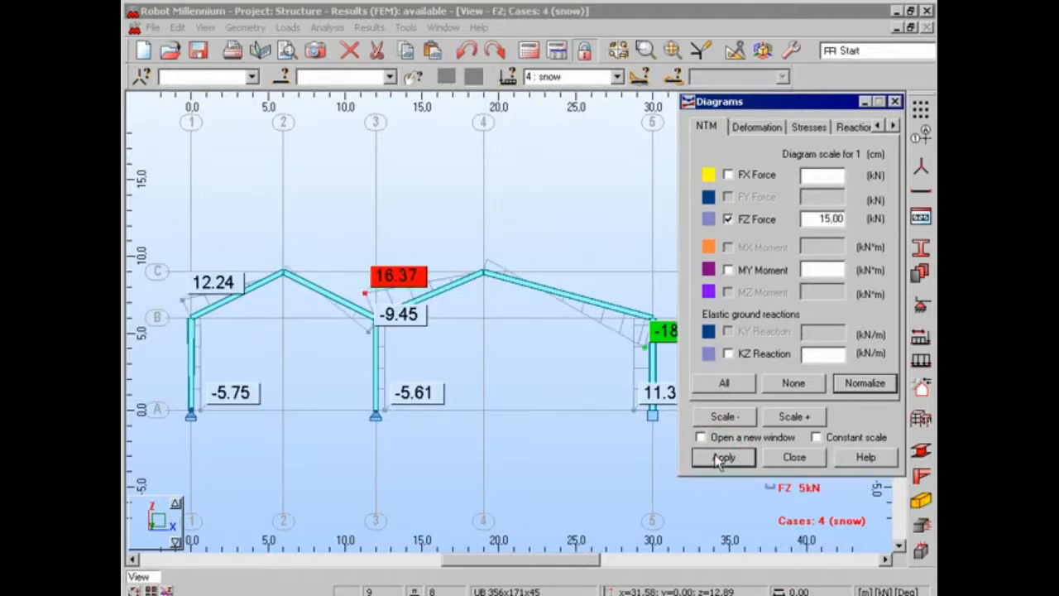
# Step: Replace the FZ force diagram with the MY moment diagram and fit the whole frame in the view
pyautogui.click(727, 220)
pyautogui.click(728, 269)
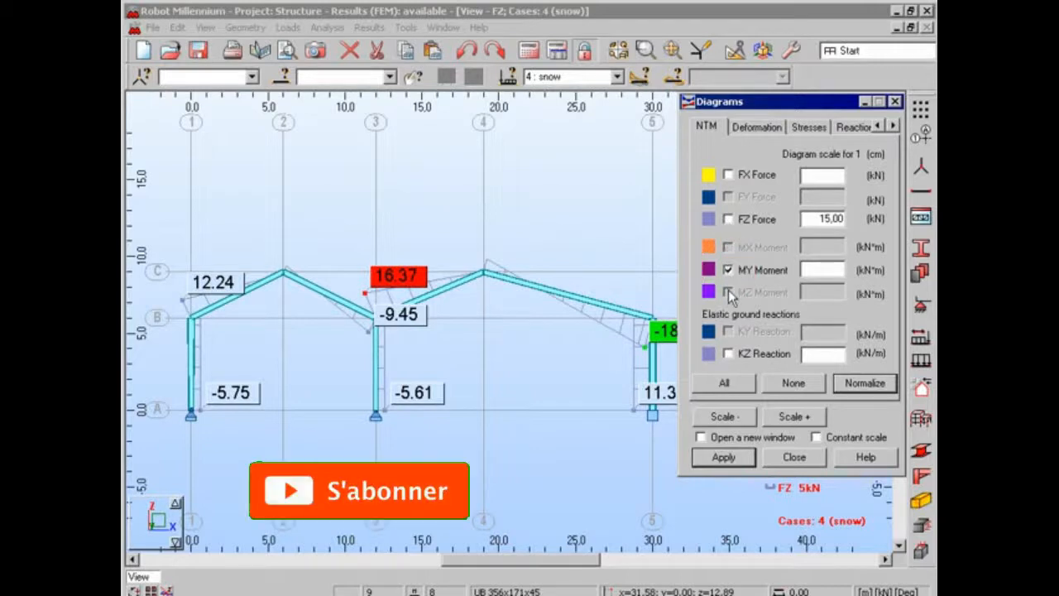
pyautogui.click(719, 459)
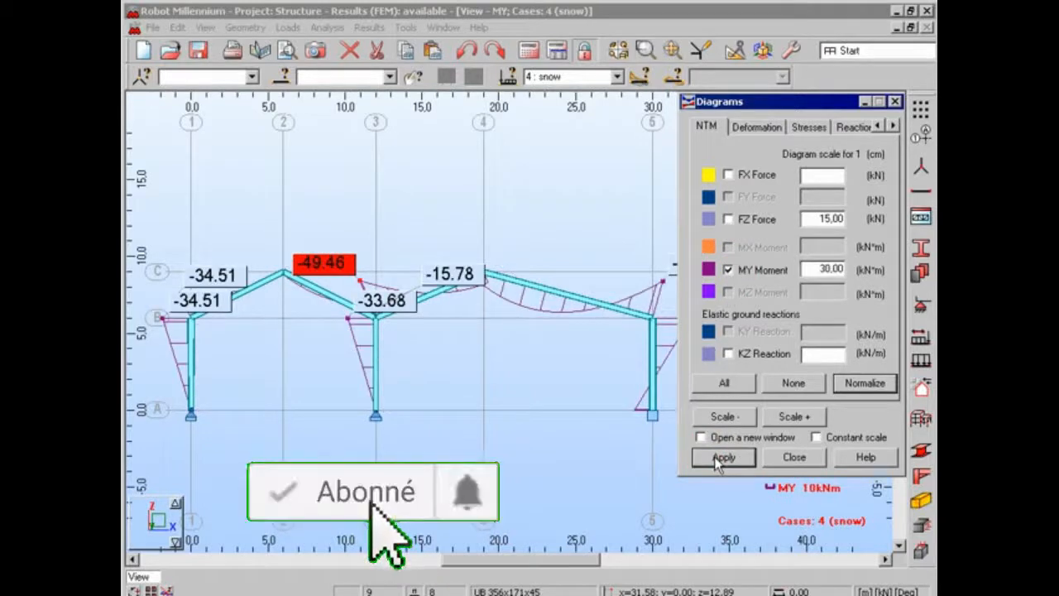
pyautogui.click(781, 460)
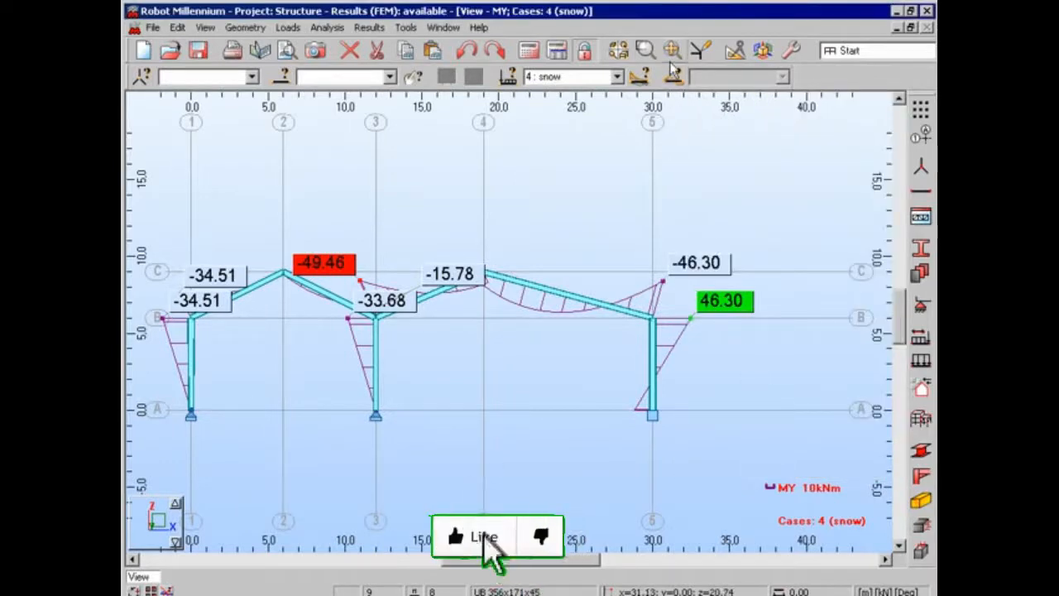
pyautogui.click(671, 51)
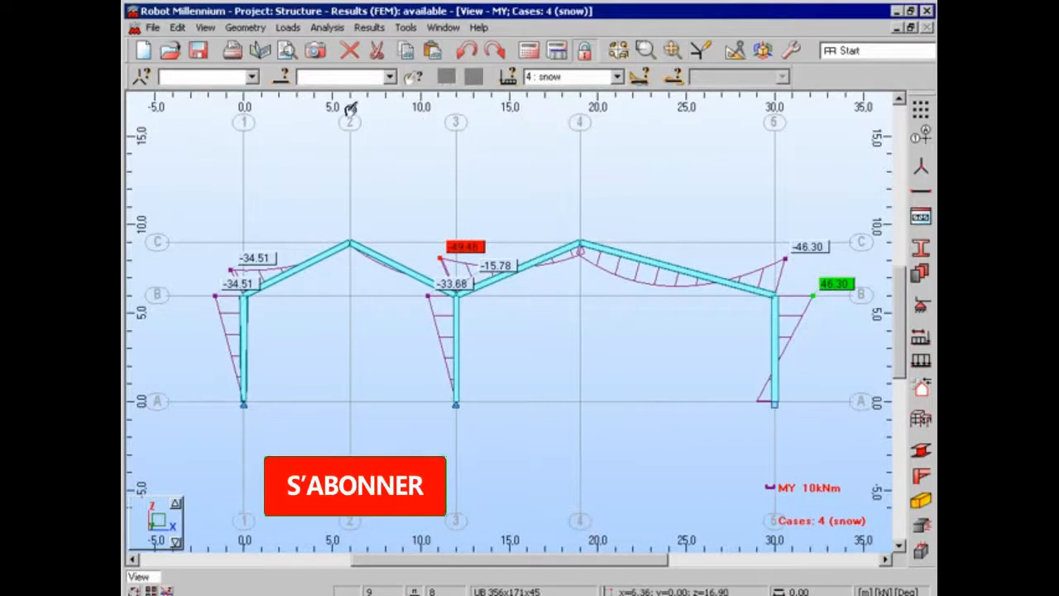
# Step: Make a screen capture of the MY diagram view for the printout, with vertical orientation and automatic scale
pyautogui.click(162, 30)
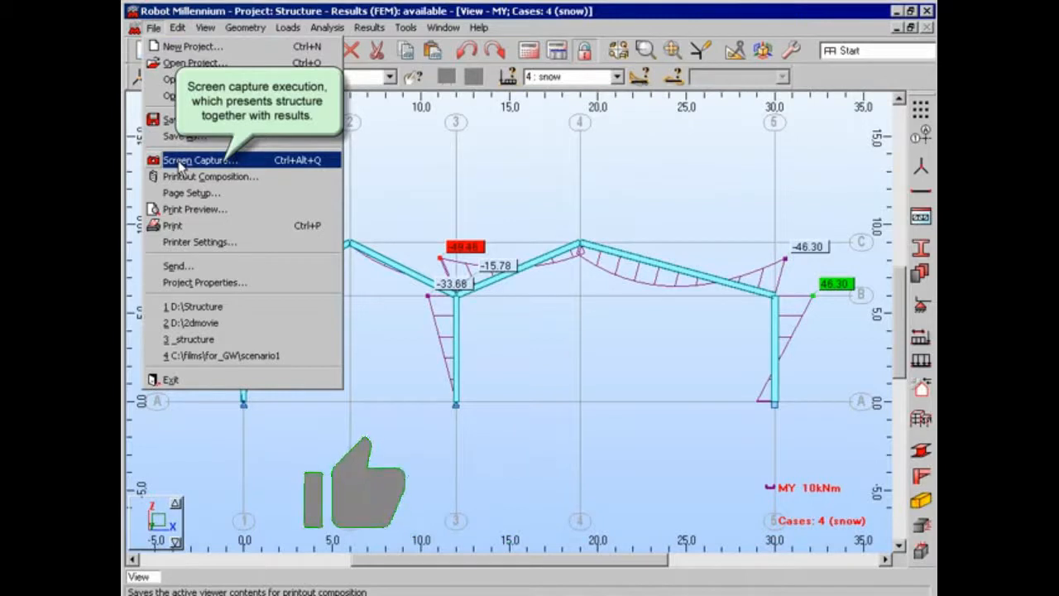
pyautogui.click(178, 163)
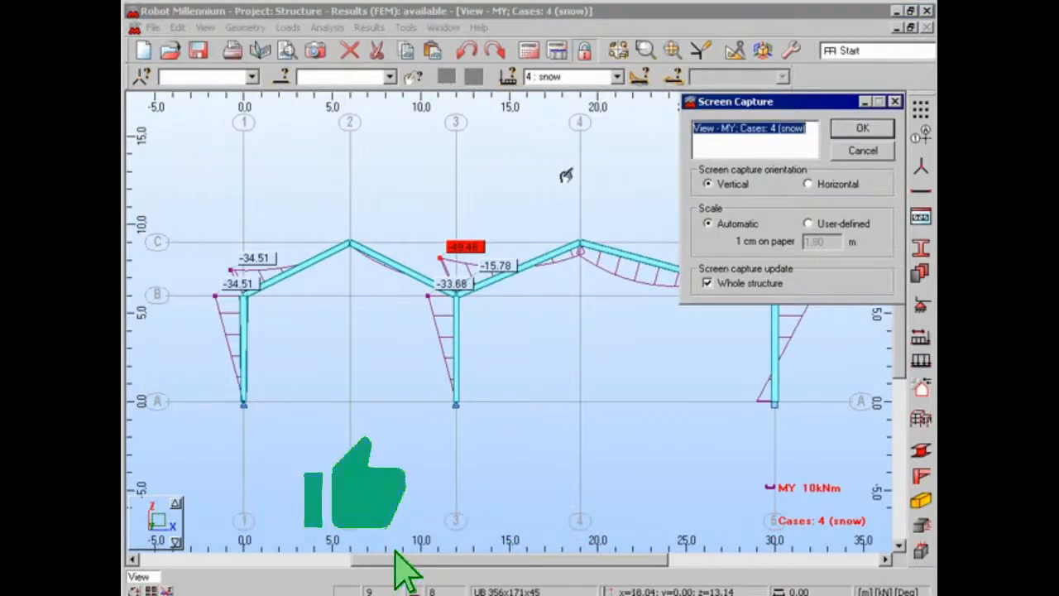
pyautogui.click(852, 130)
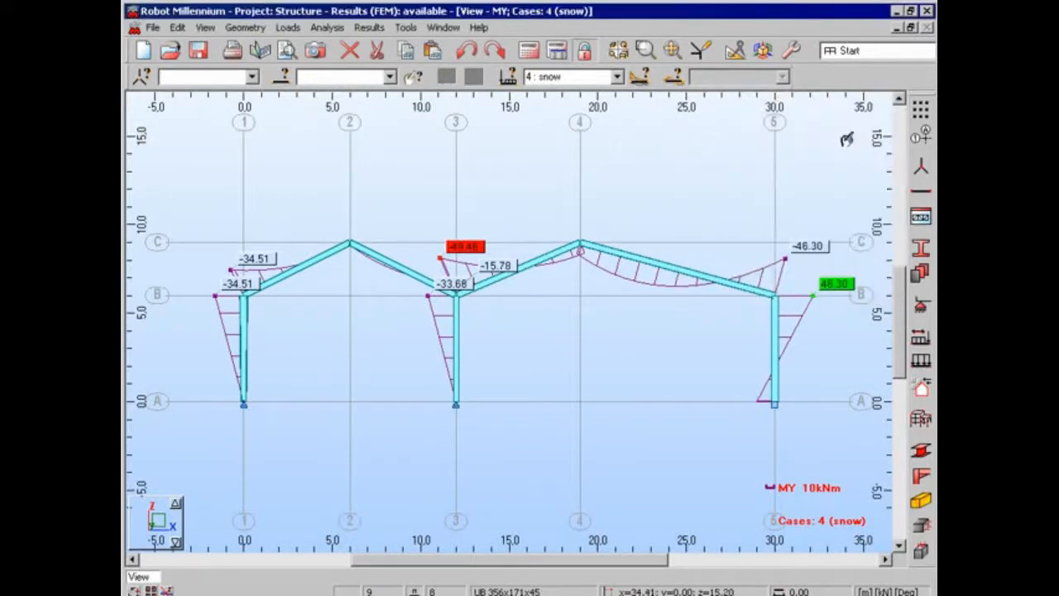
# Step: Open the object properties of the rafter between axes 4 and 5 and view its section properties and MY diagram
pyautogui.click(686, 274)
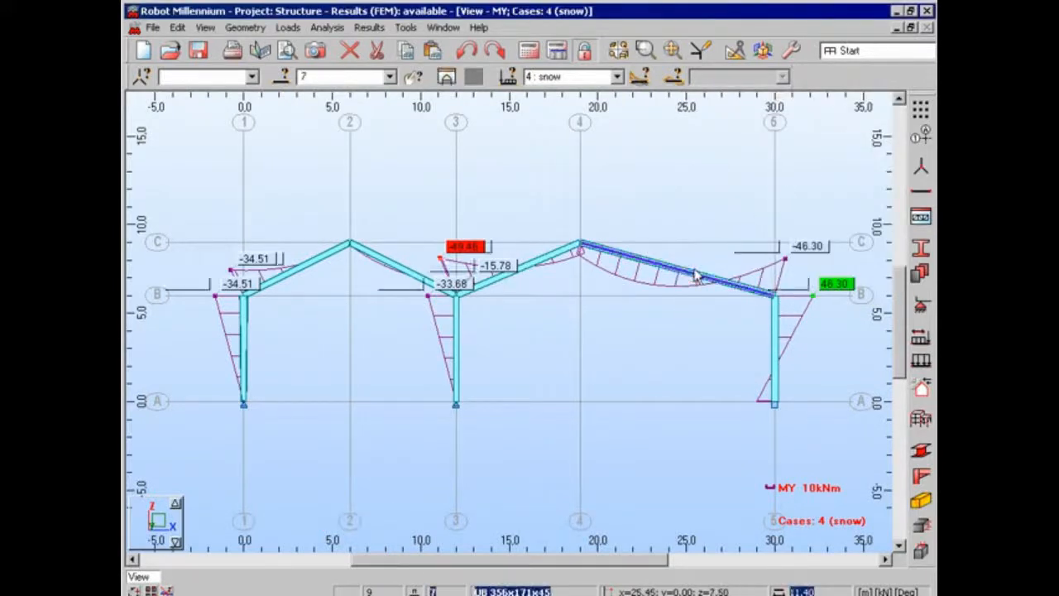
pyautogui.rightClick(695, 276)
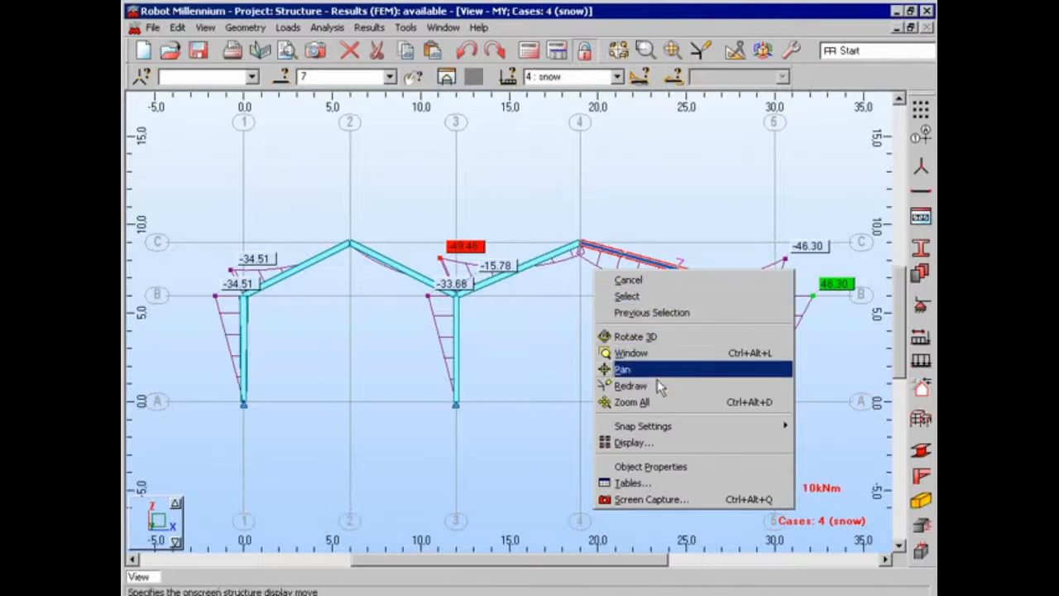
pyautogui.click(624, 469)
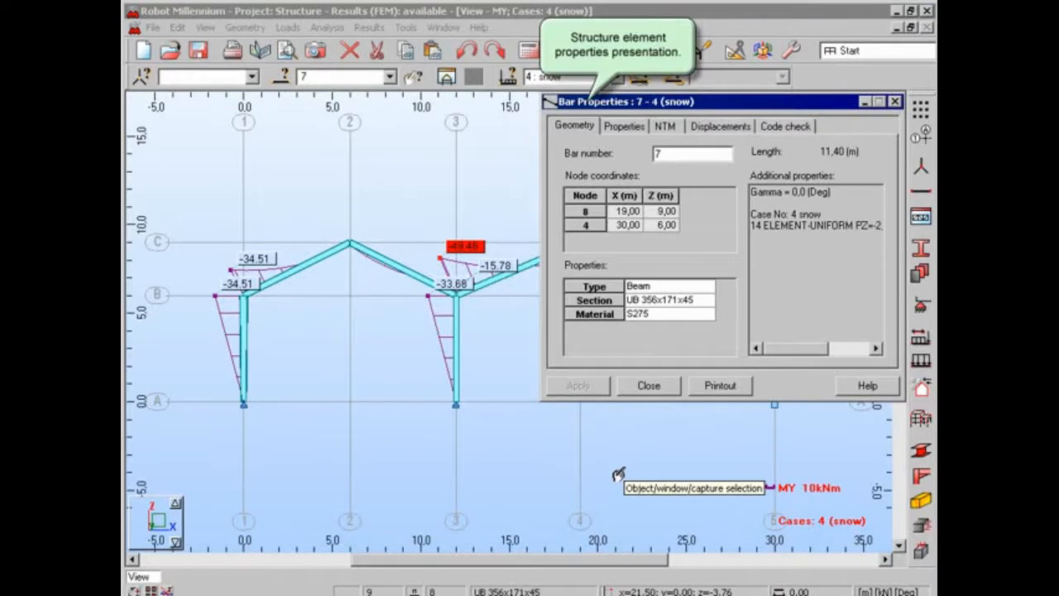
pyautogui.click(623, 127)
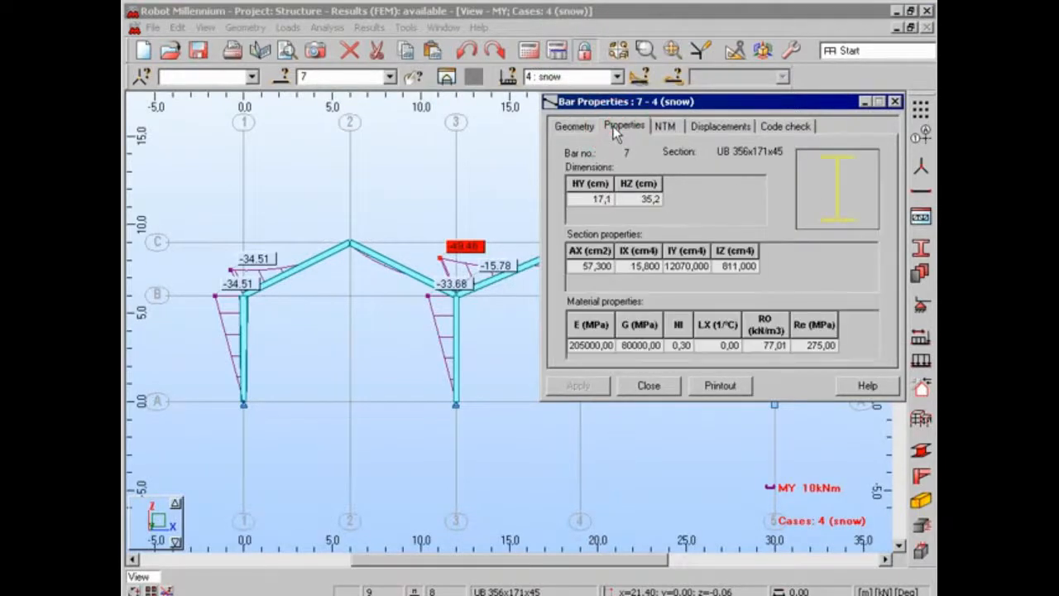
pyautogui.click(663, 130)
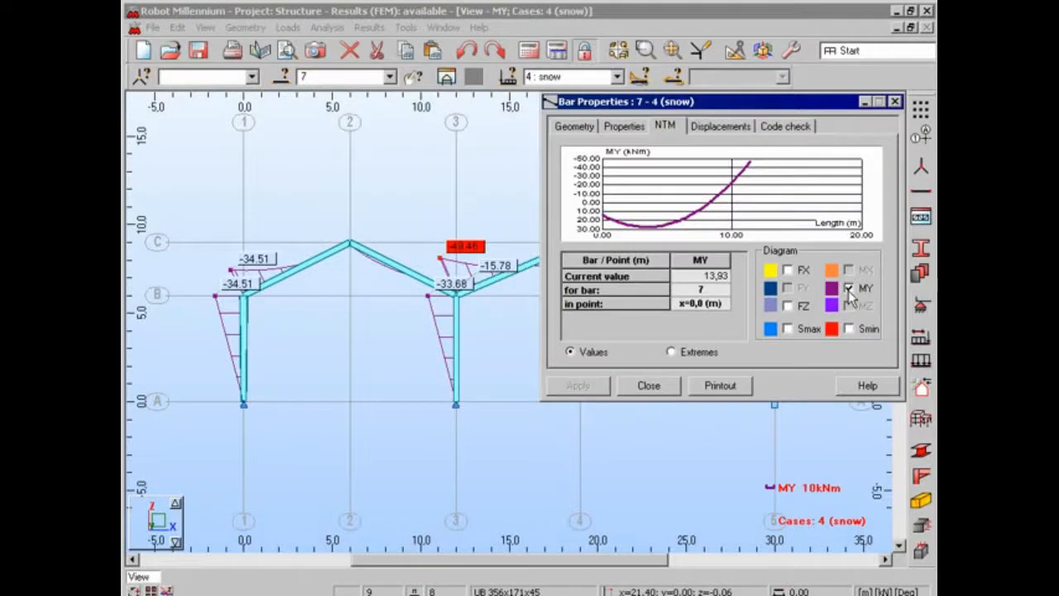
# Step: View the UZ displacement diagram and the code check of the rafter between axes 4 and 5, then deselect it
pyautogui.click(742, 130)
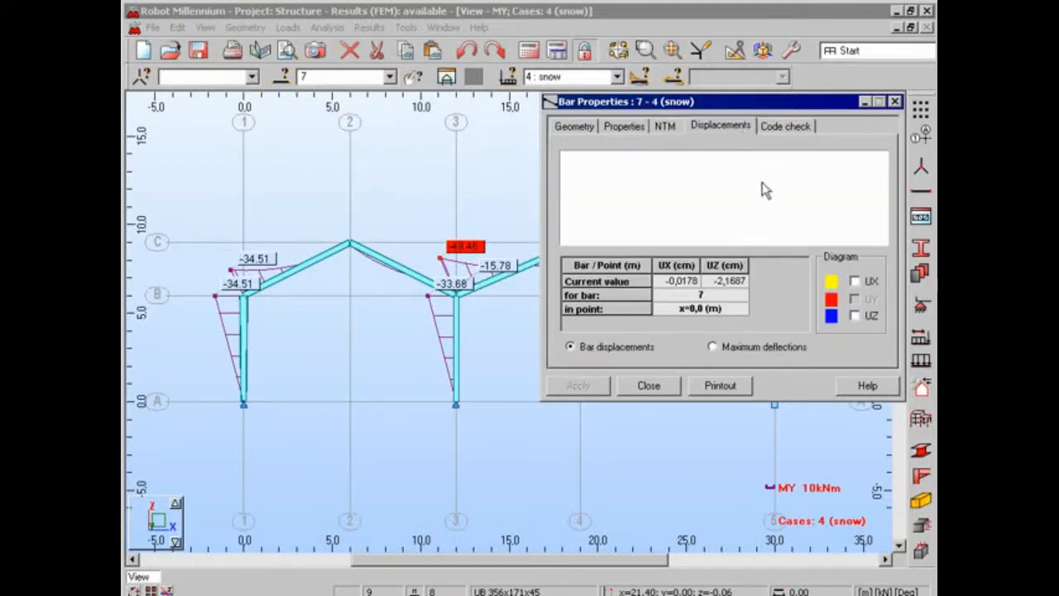
pyautogui.click(854, 315)
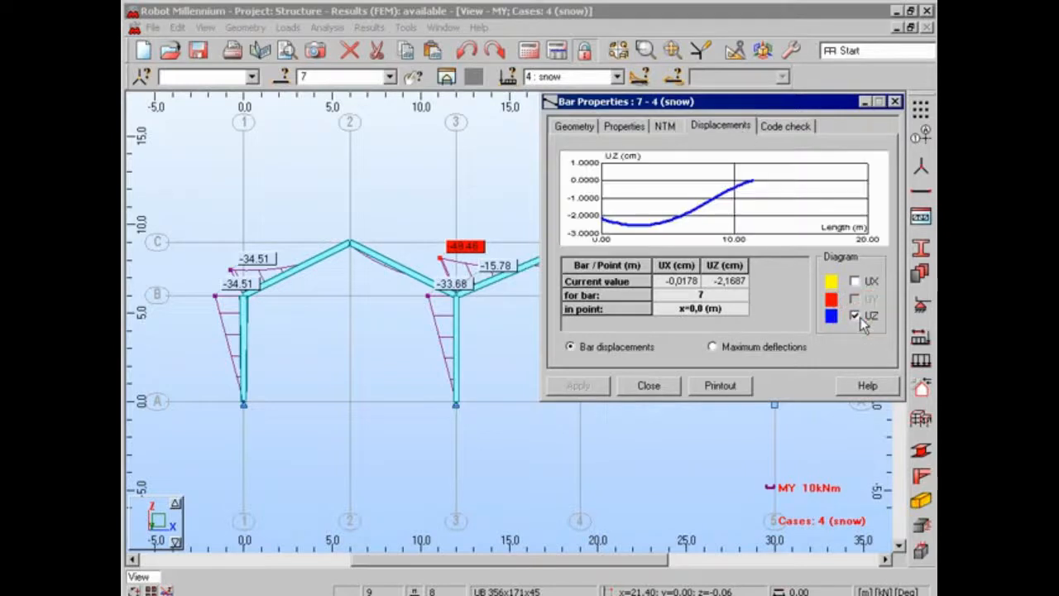
pyautogui.click(802, 129)
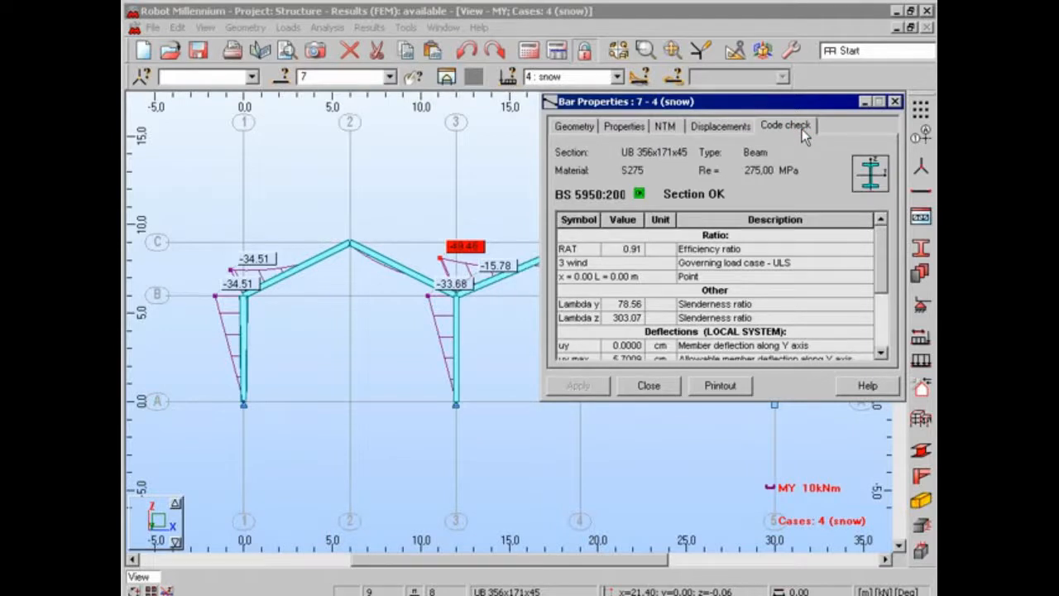
pyautogui.click(648, 387)
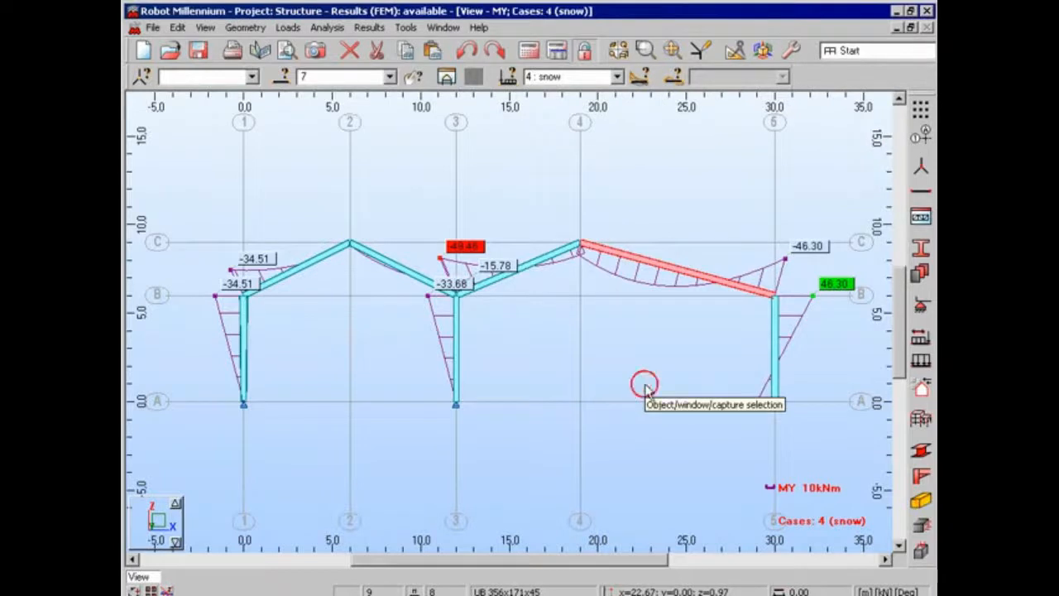
pyautogui.click(645, 389)
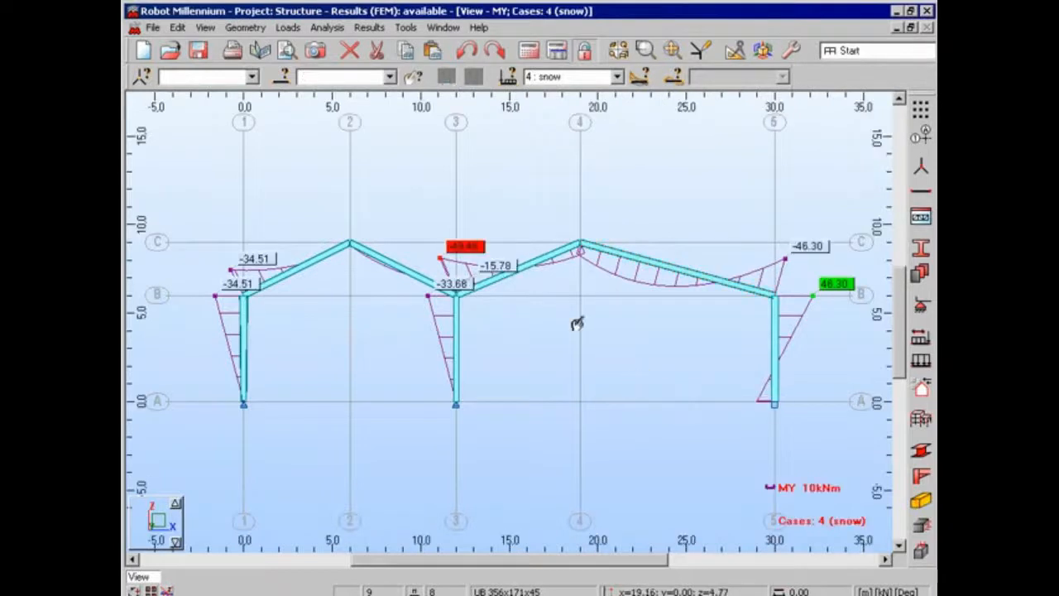
# Step: Open the forces results table and filter it to bar 7
pyautogui.click(369, 27)
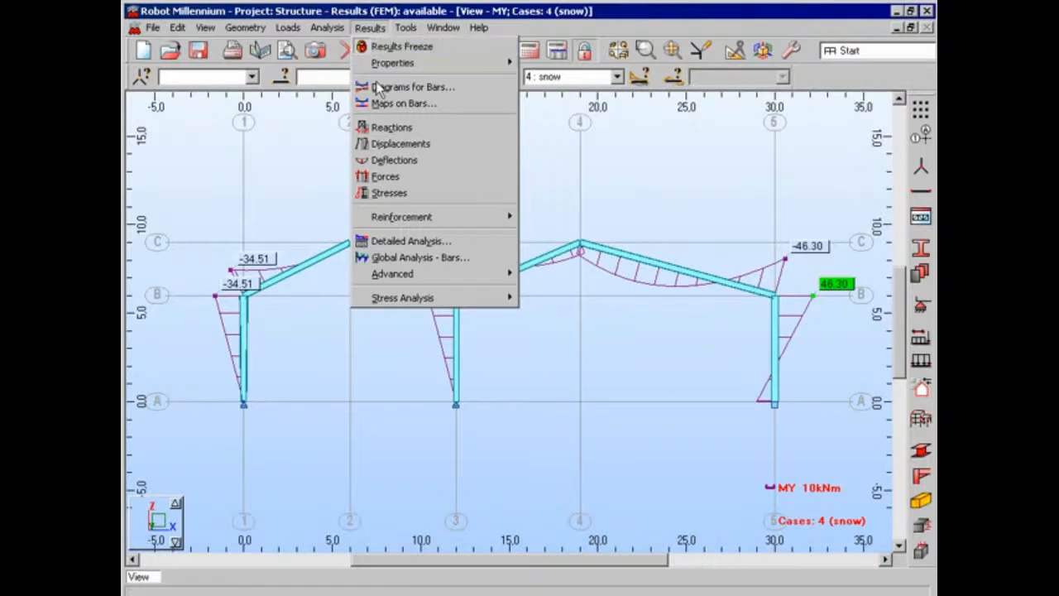
pyautogui.click(378, 177)
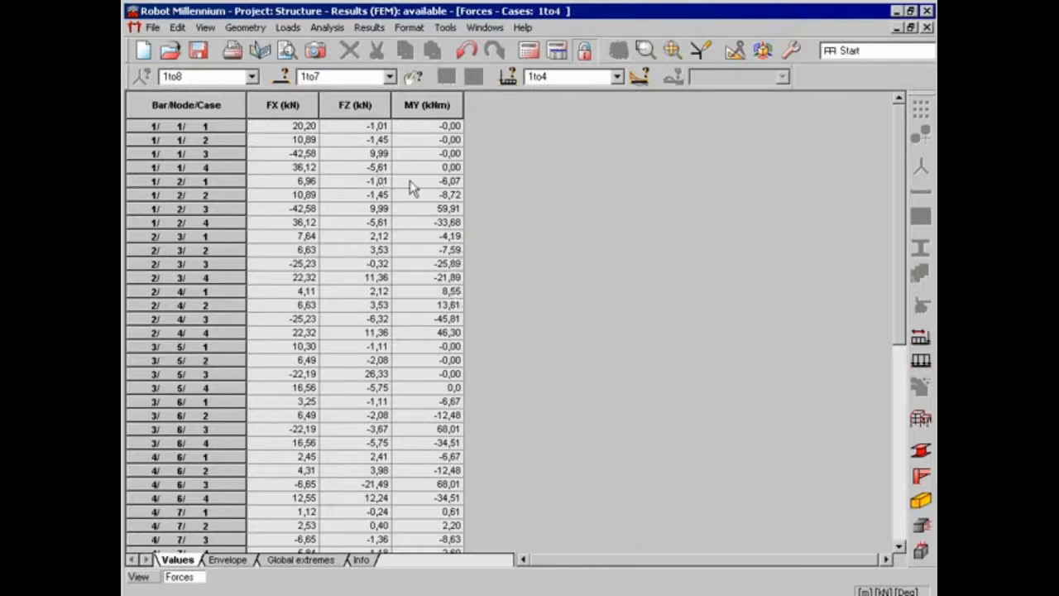
pyautogui.rightClick(539, 217)
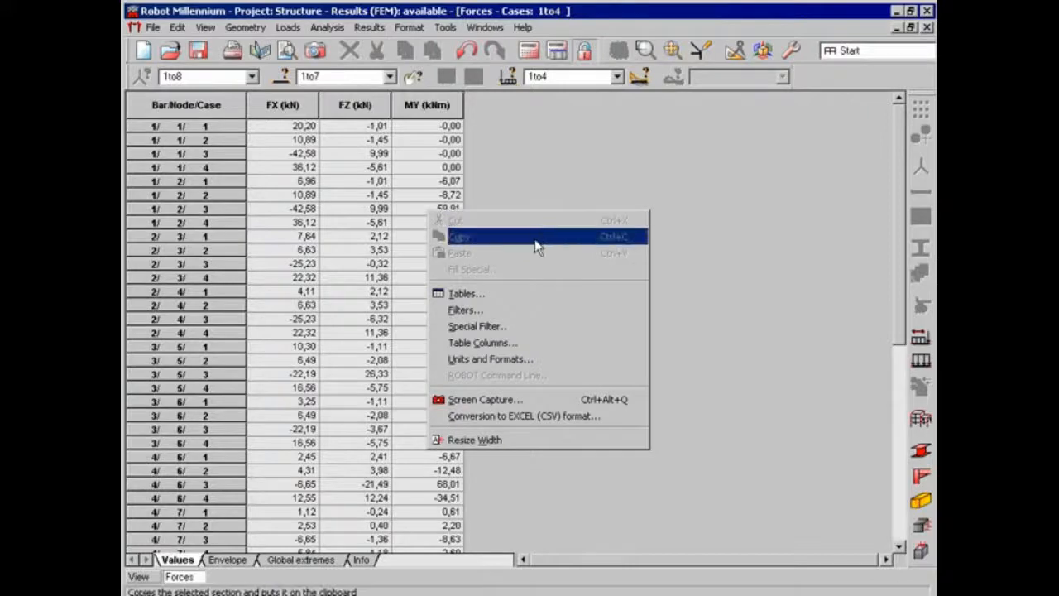
pyautogui.click(515, 311)
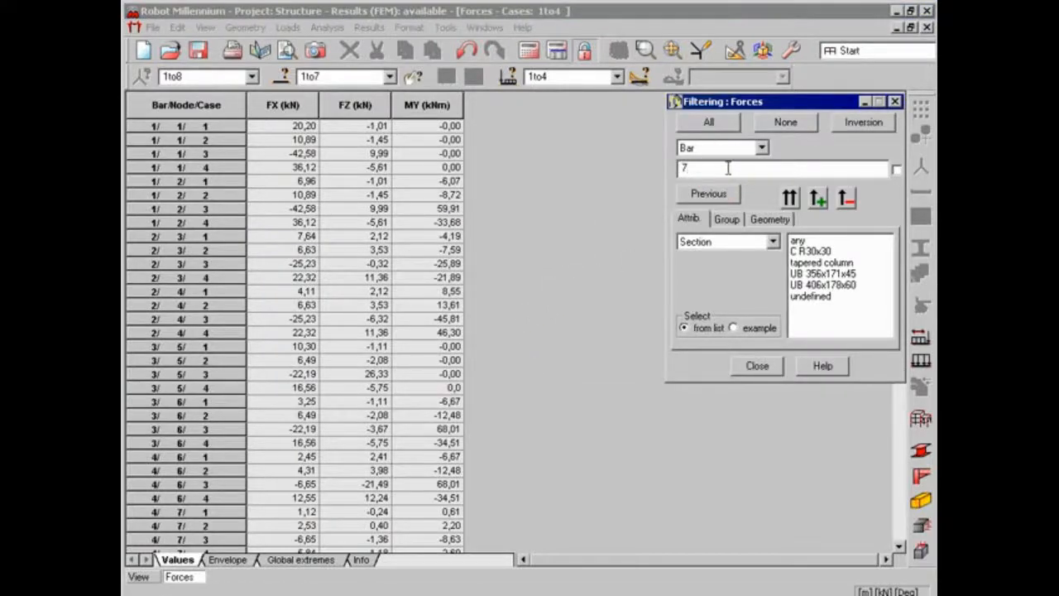
pyautogui.click(744, 365)
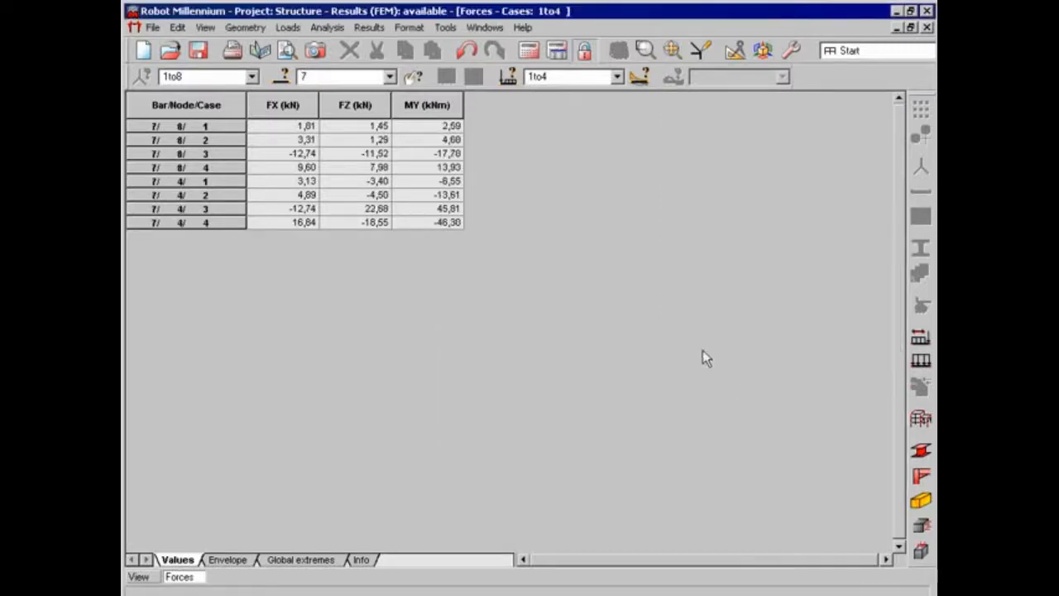
# Step: Make a screen capture of the bar 7 forces table for the printout, keeping the default label
pyautogui.click(153, 29)
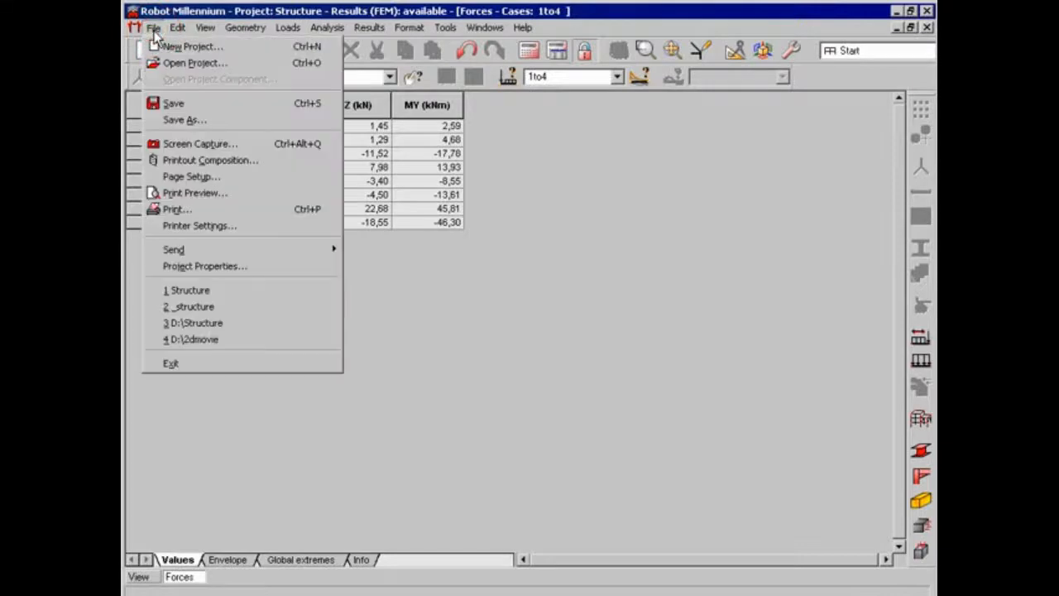
pyautogui.click(175, 146)
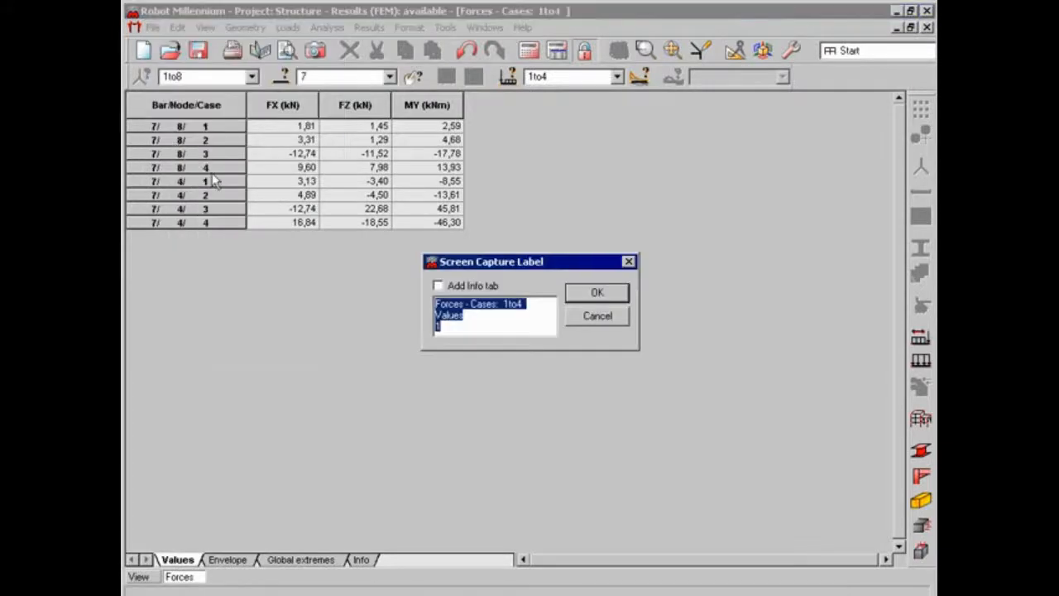
pyautogui.click(594, 294)
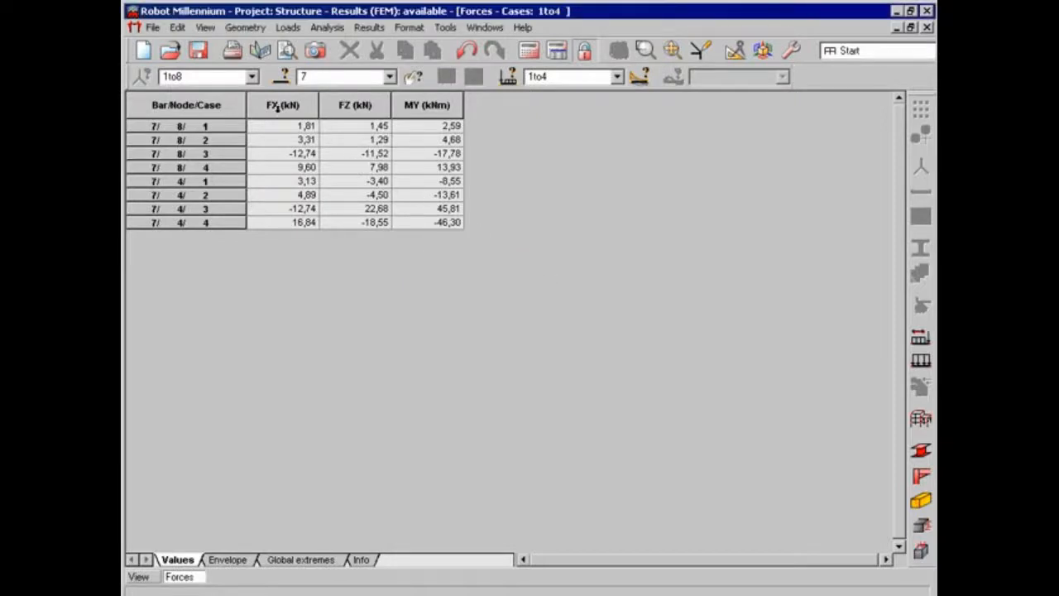
# Step: Open the printout composition and add all screen captures, the MY view and the forces table, to the report
pyautogui.click(157, 27)
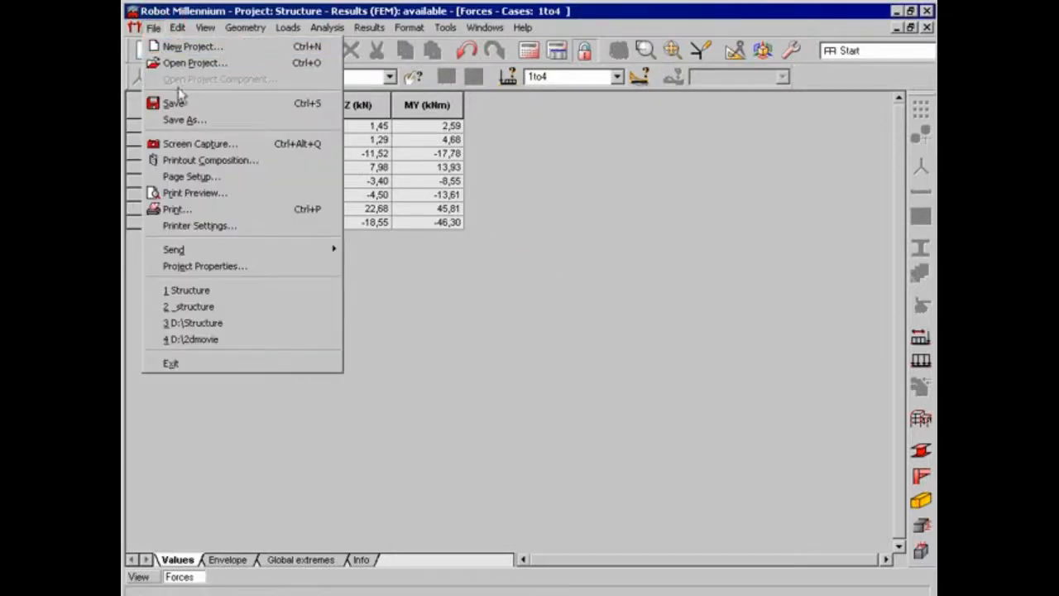
pyautogui.click(186, 163)
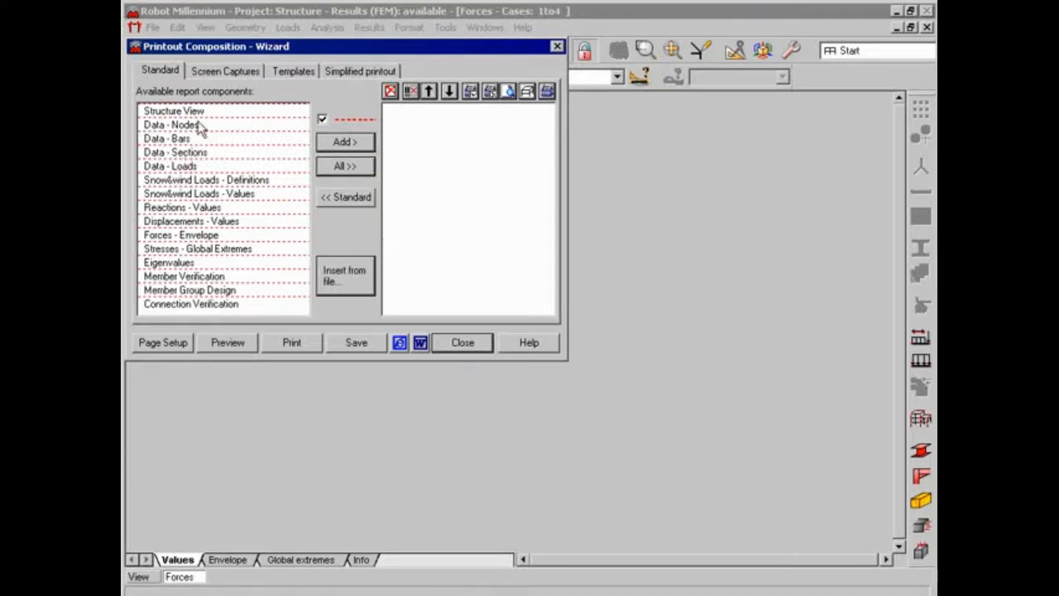
pyautogui.click(223, 75)
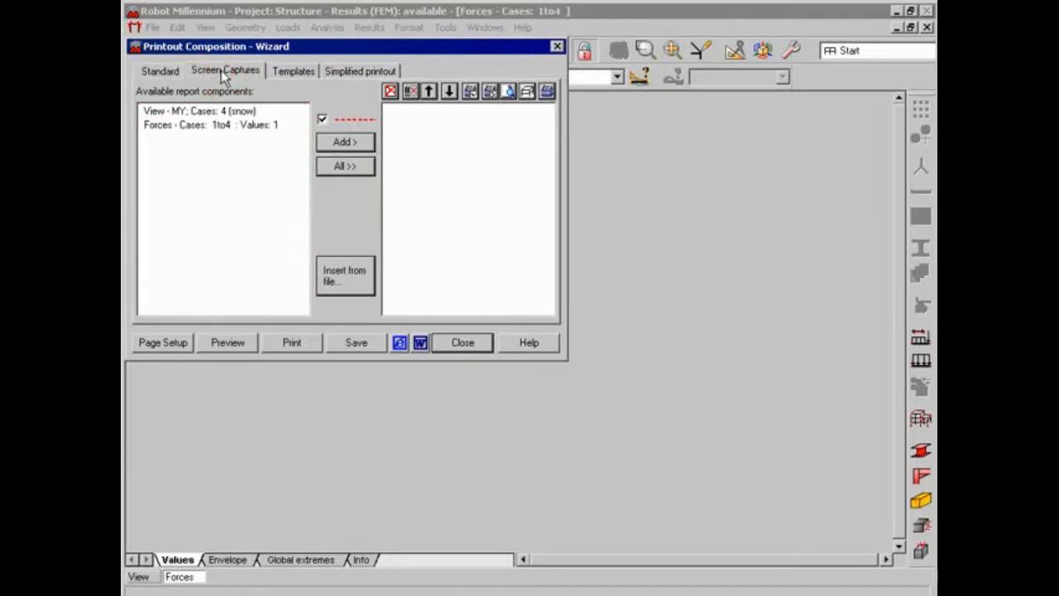
pyautogui.click(346, 168)
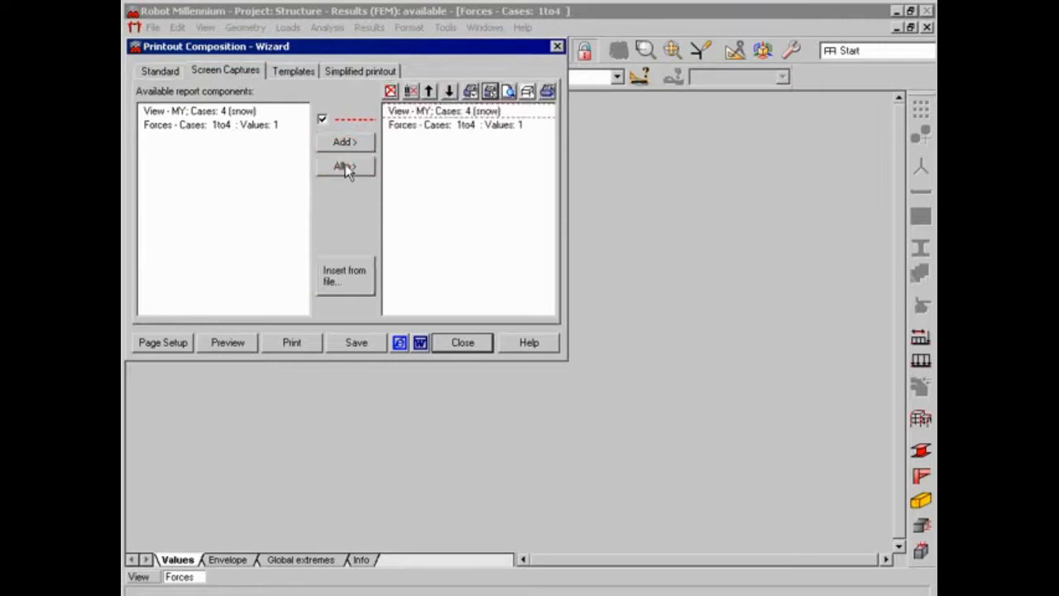
# Step: Preview the composed printout, examining the MY diagram page and the forces table page, and close the printout composition
pyautogui.click(508, 91)
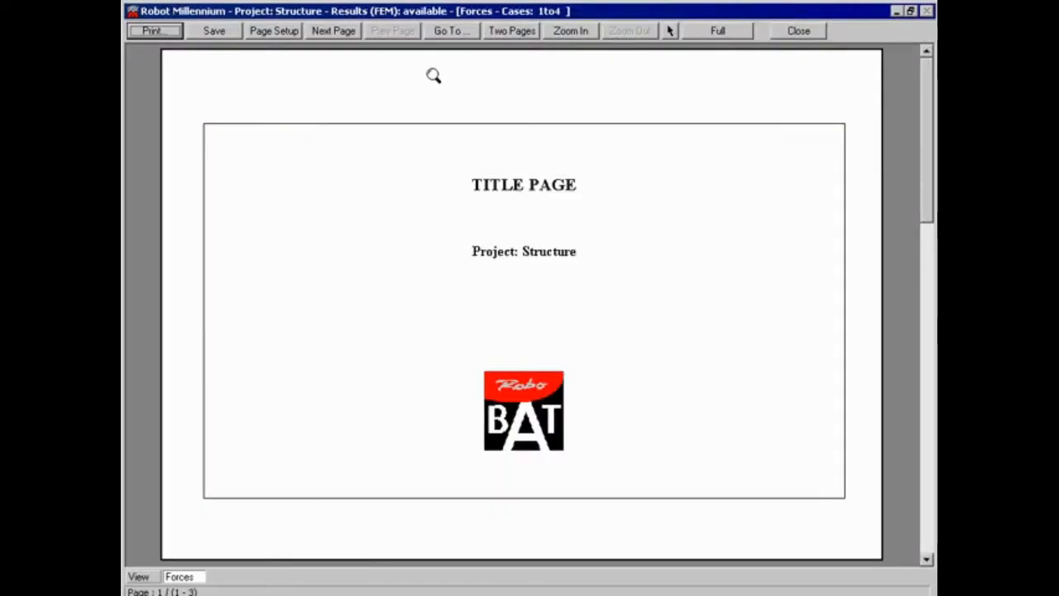
pyautogui.click(353, 33)
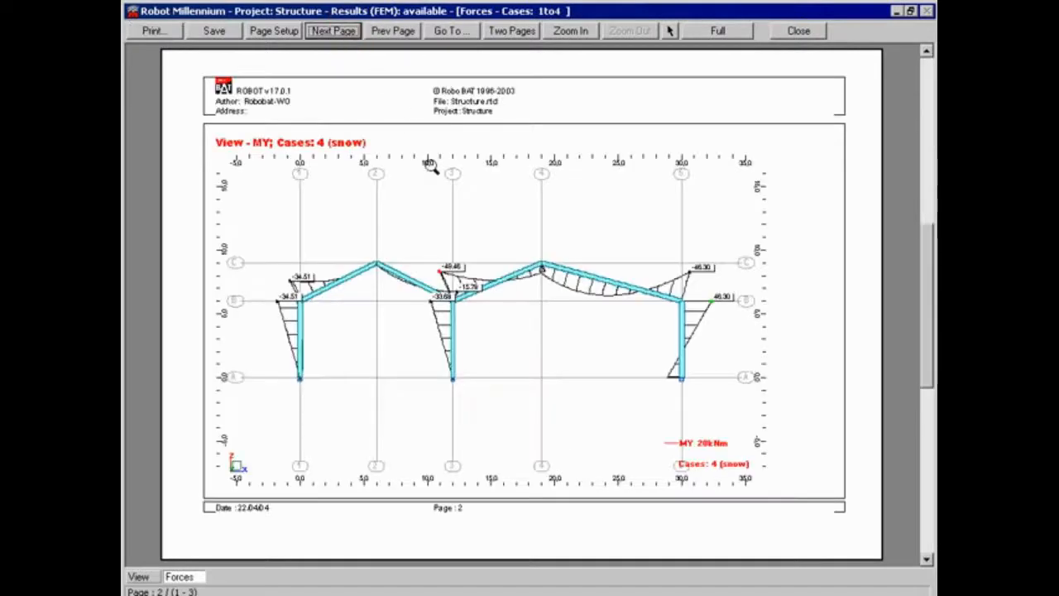
pyautogui.click(492, 287)
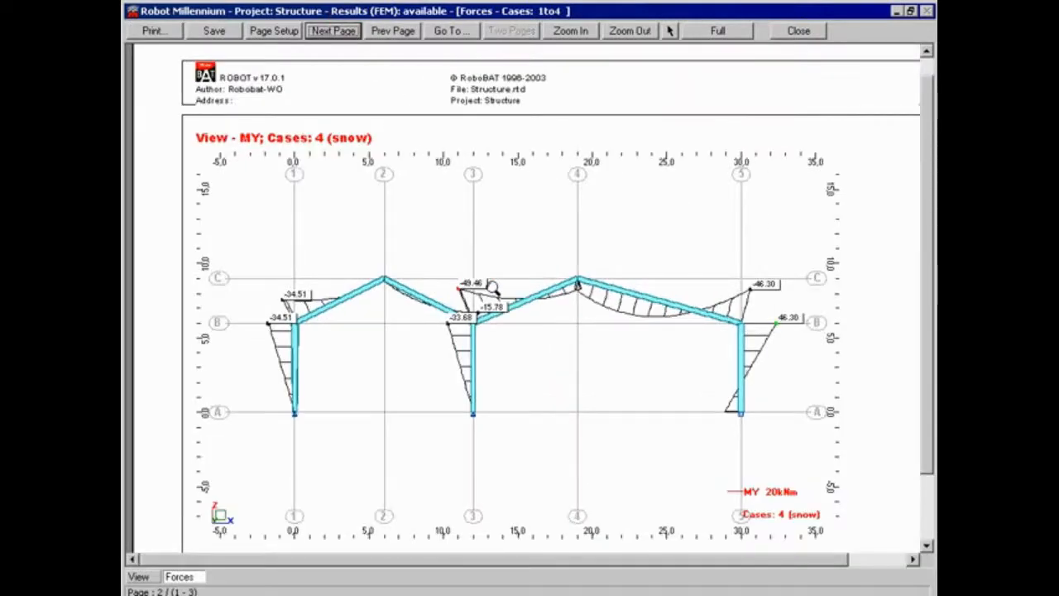
pyautogui.click(334, 30)
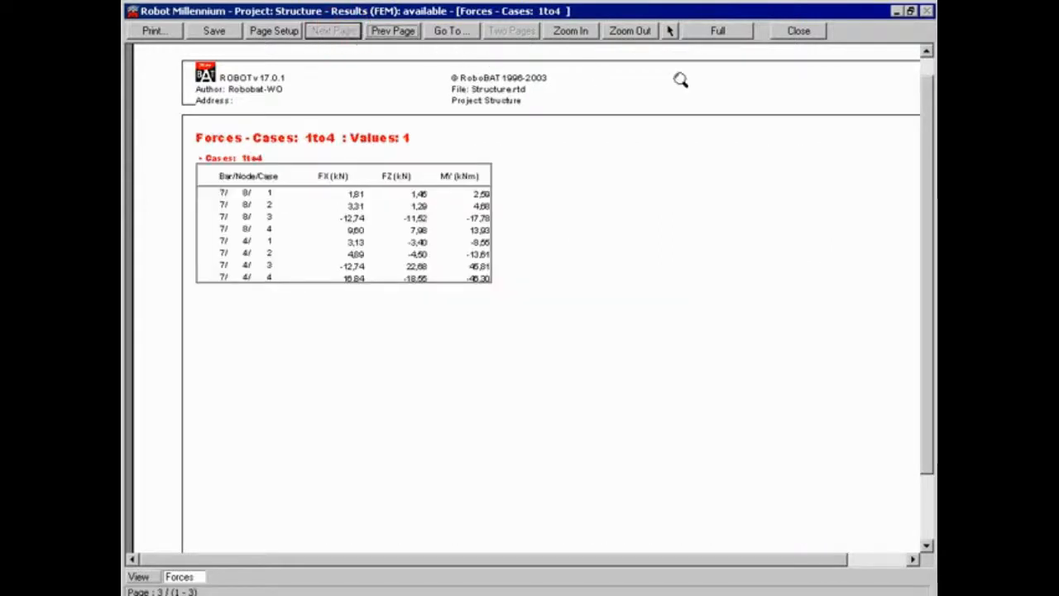
pyautogui.click(798, 31)
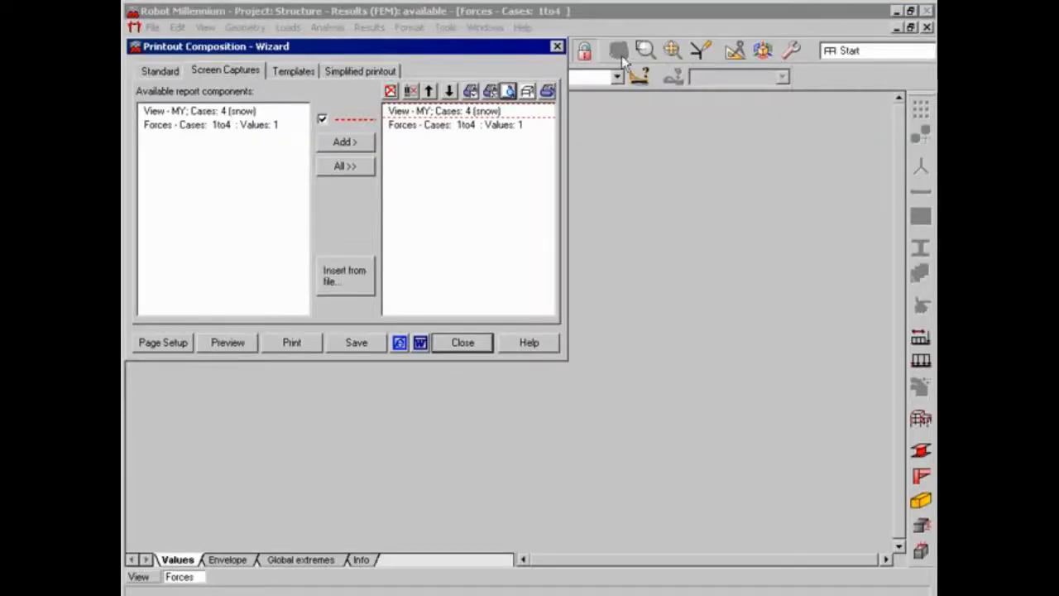
pyautogui.click(557, 47)
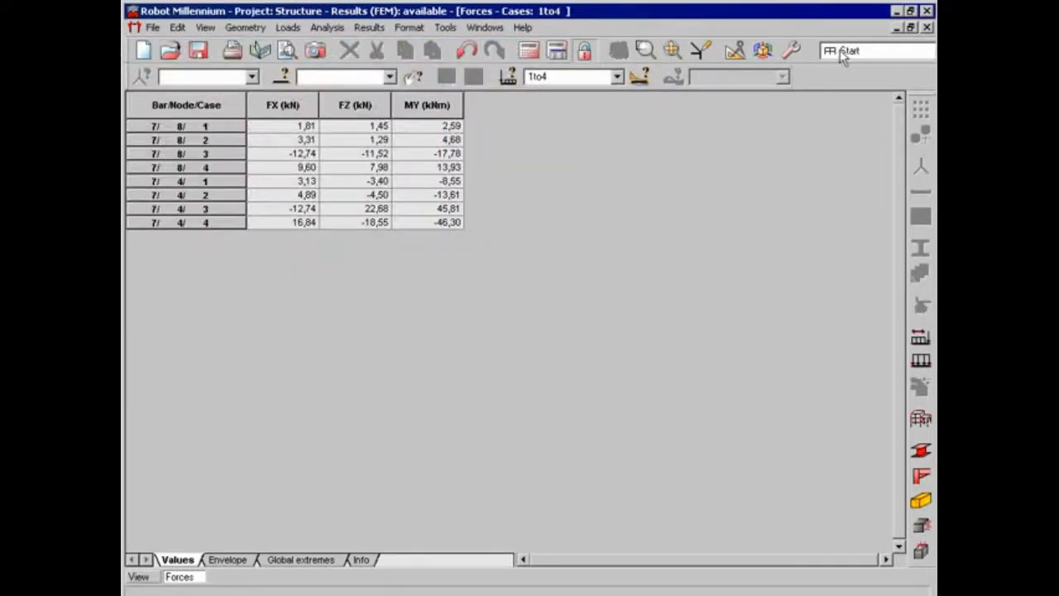
# Step: Return to the structure view, assign a fixed support to the base of the column on axis 3, and recalculate the structure
pyautogui.click(925, 30)
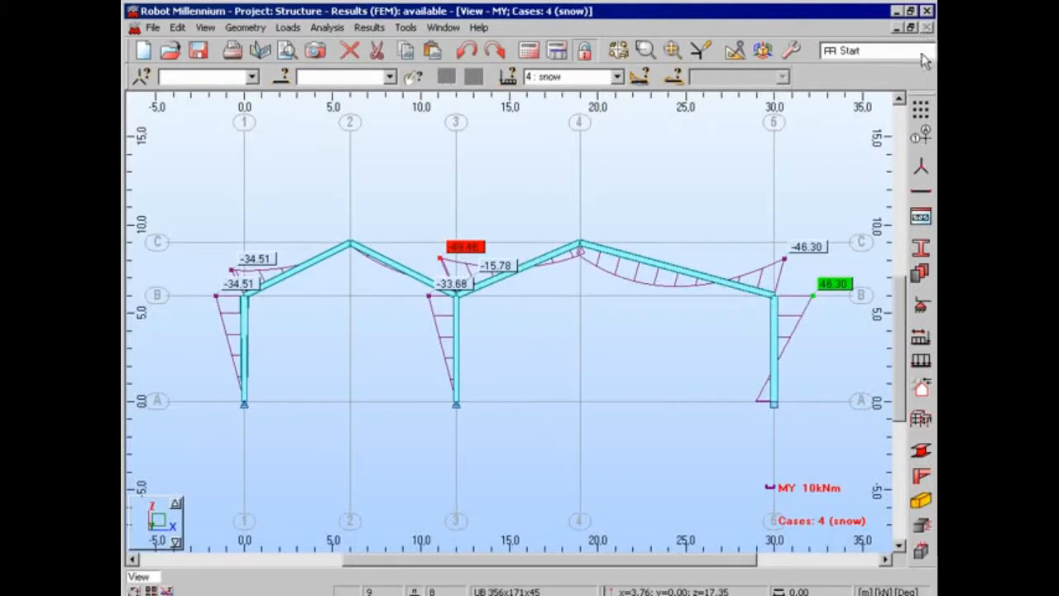
pyautogui.click(920, 302)
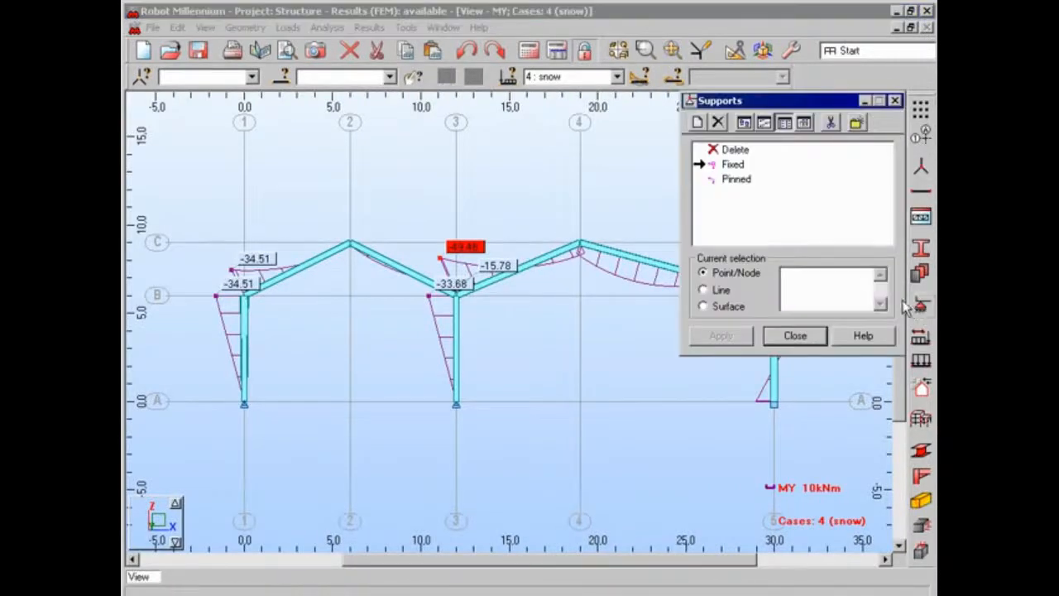
pyautogui.click(732, 166)
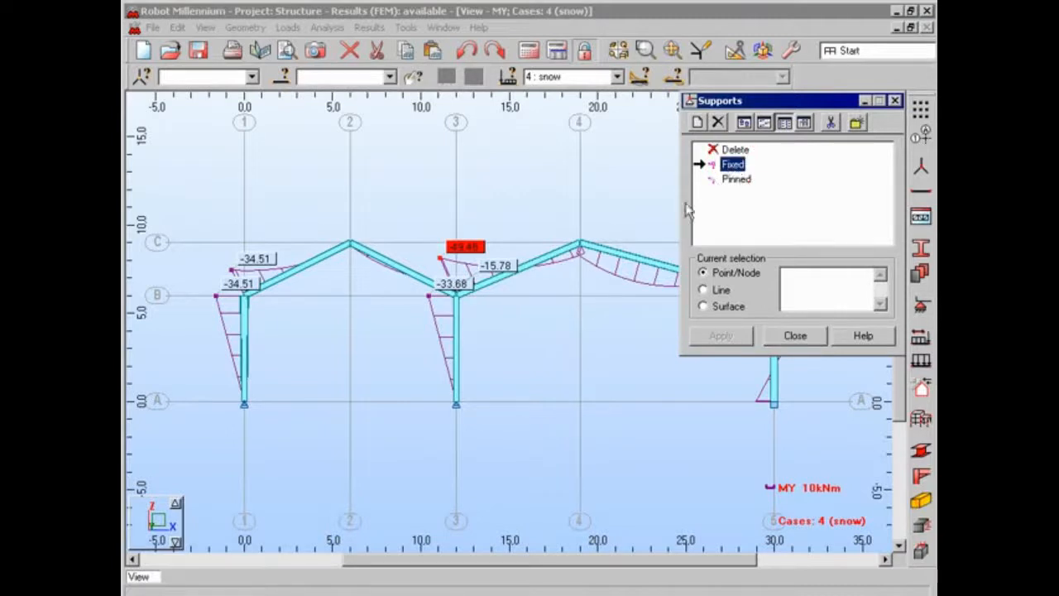
pyautogui.click(457, 404)
pyautogui.click(494, 330)
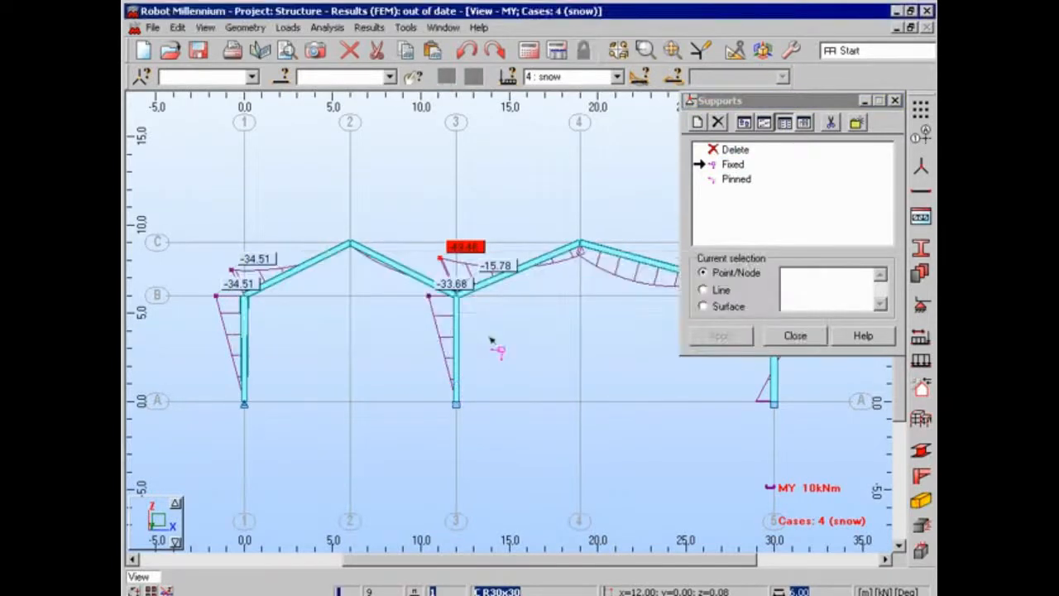
pyautogui.click(793, 335)
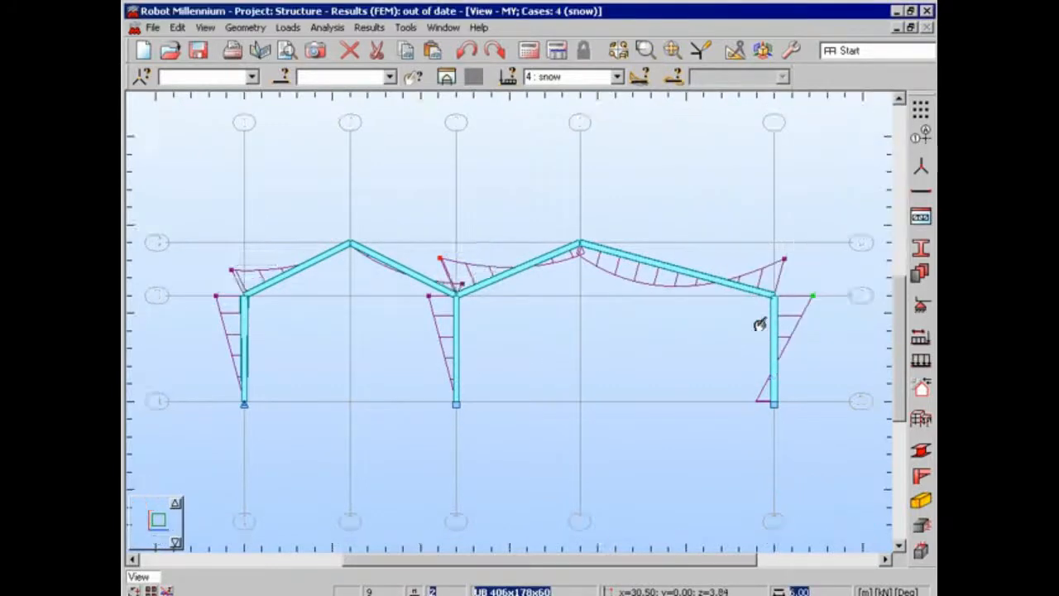
pyautogui.click(534, 58)
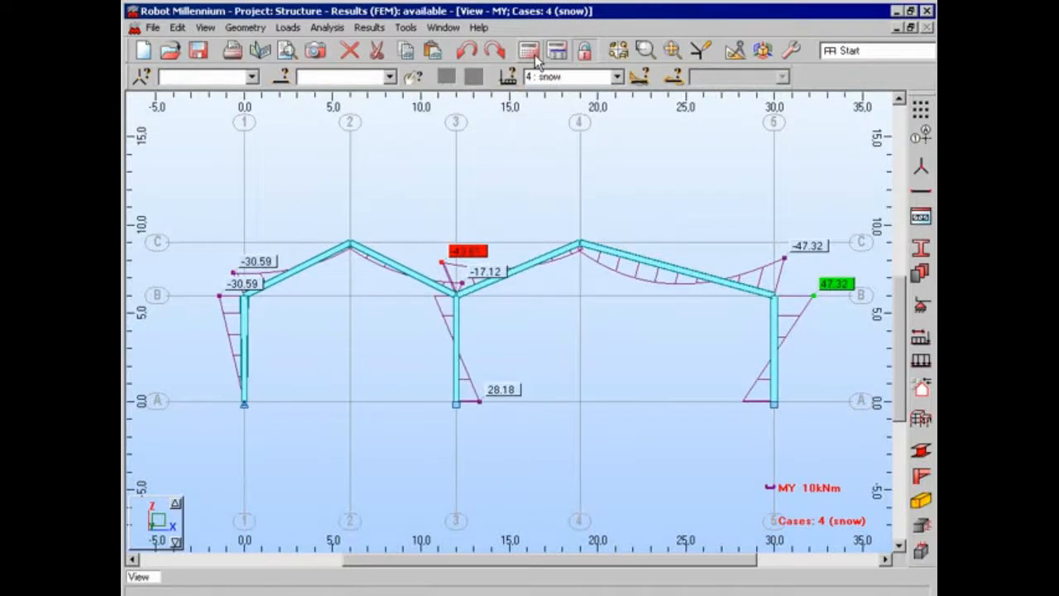
# Step: Reopen the printout composition and preview the report again to check the MY diagram and forces table pages after the recalculation
pyautogui.click(154, 27)
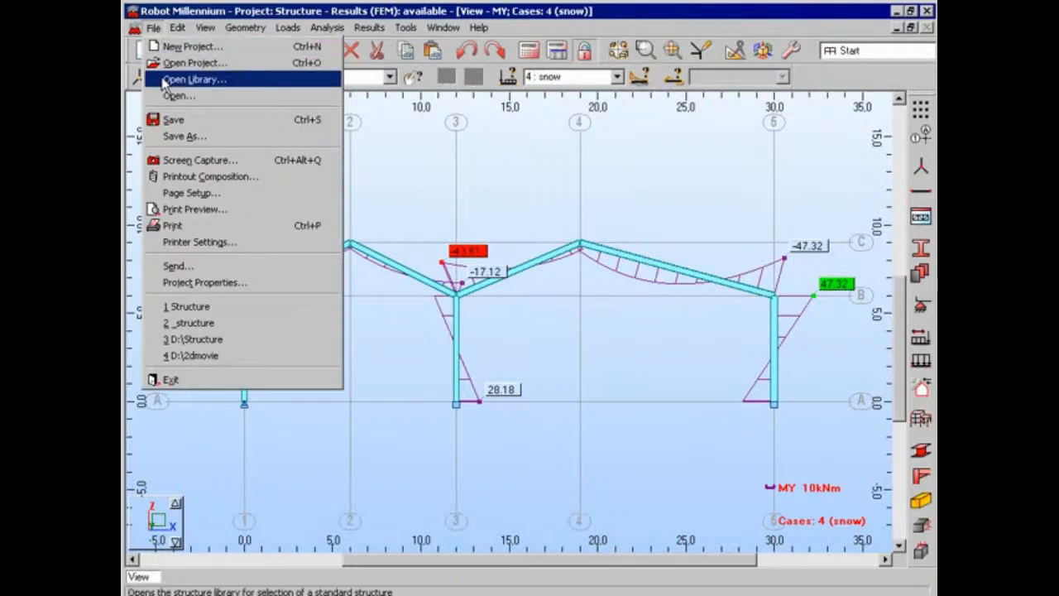
pyautogui.click(162, 178)
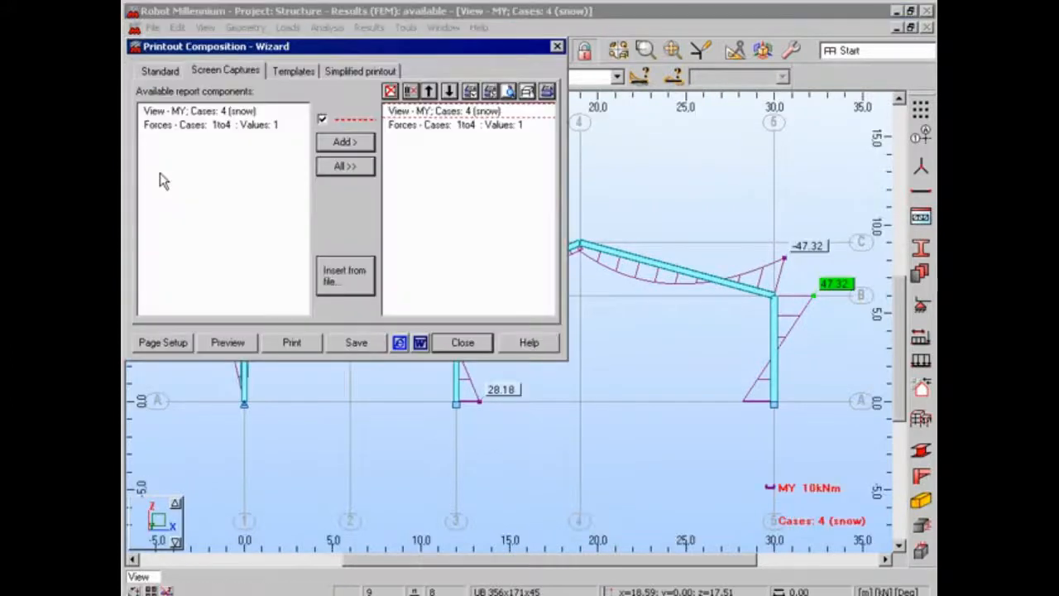
pyautogui.click(511, 93)
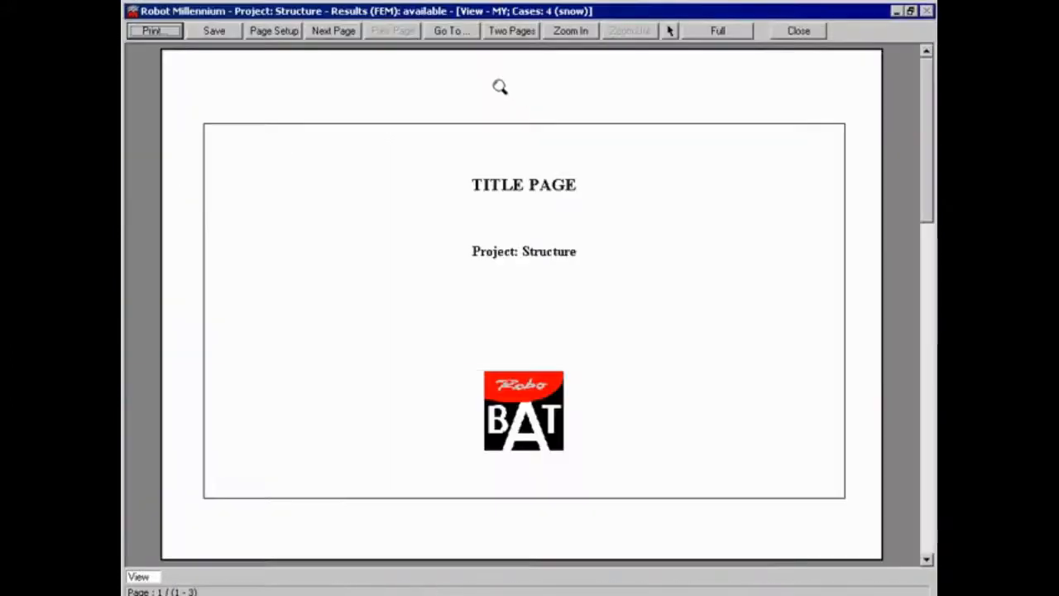
pyautogui.click(354, 33)
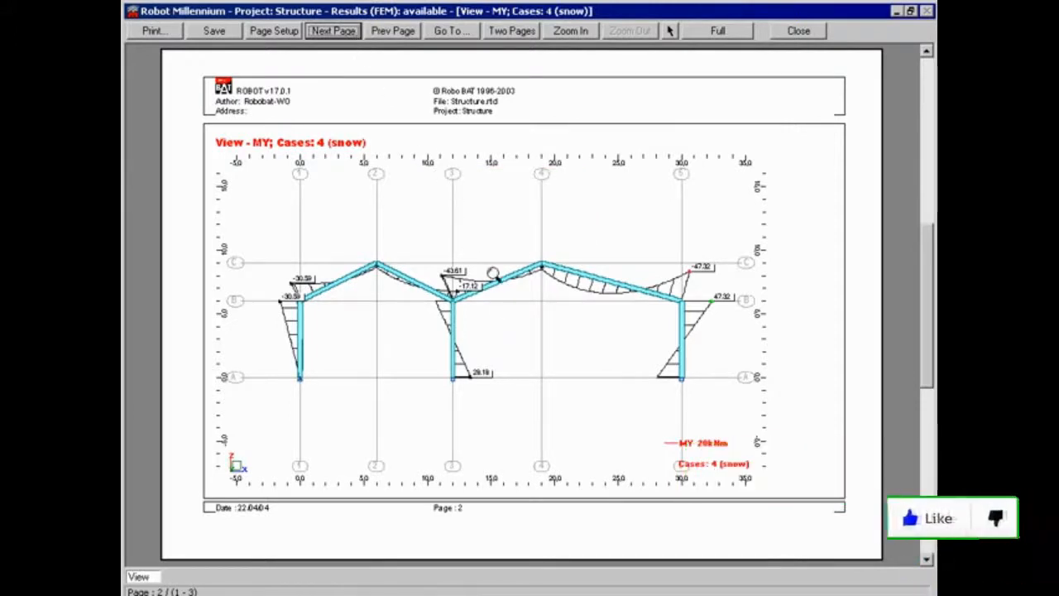
pyautogui.click(499, 302)
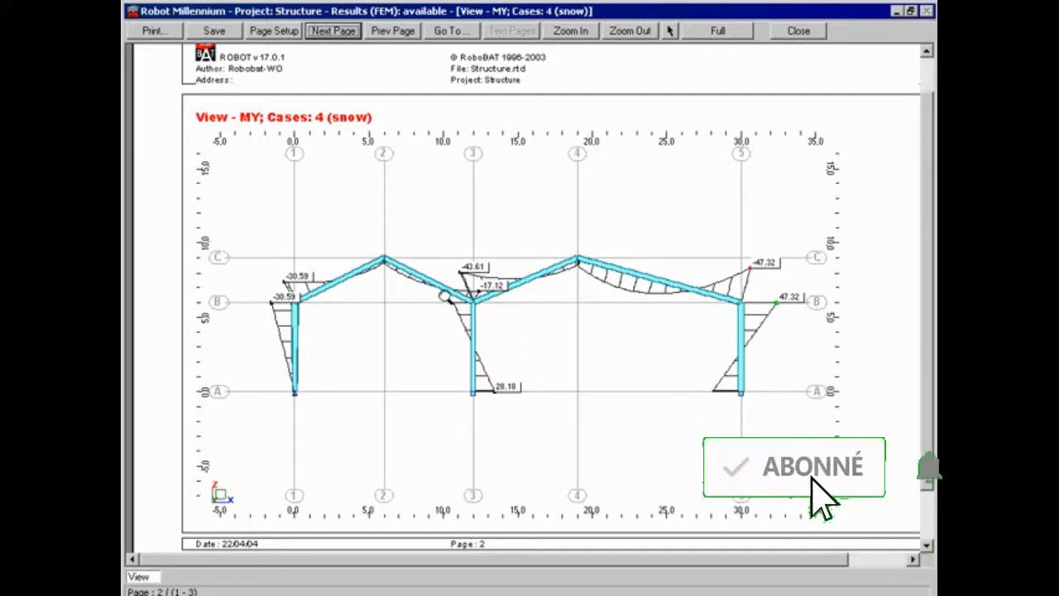
pyautogui.click(345, 33)
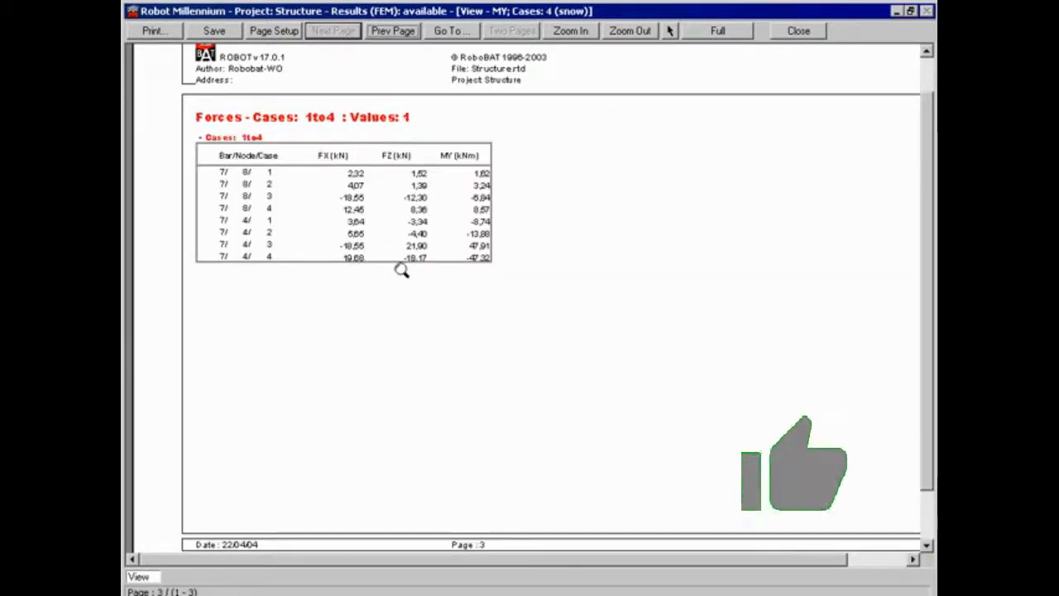